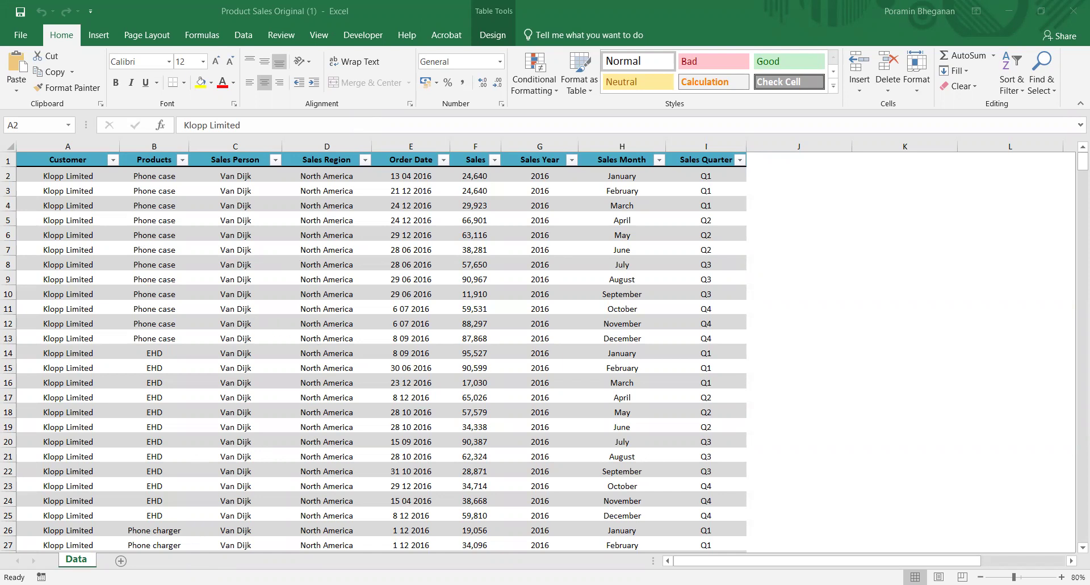
left_click(1072, 165)
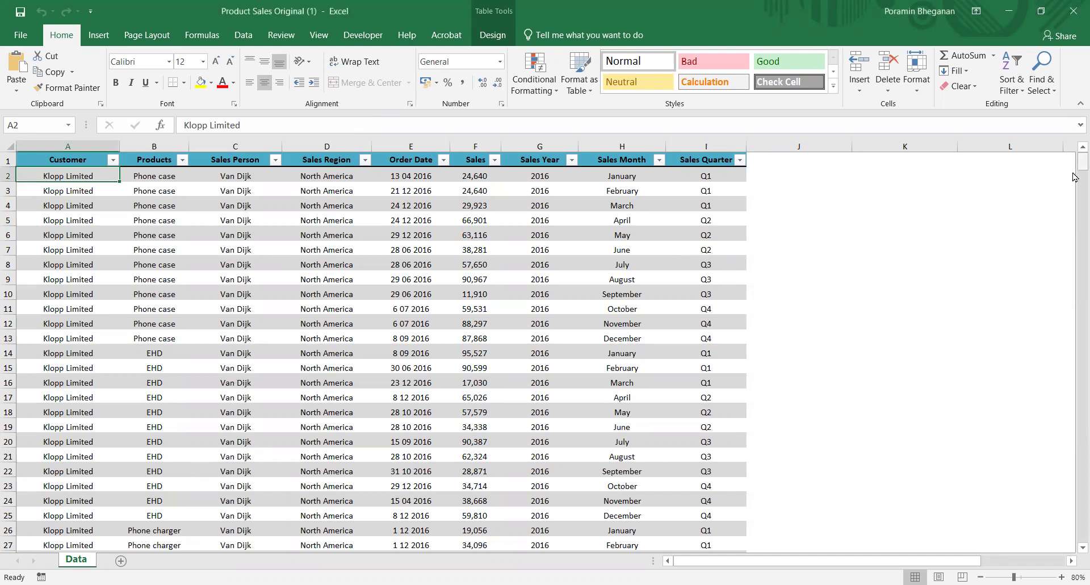
mouse_move(1082, 163)
left_mouse_down()
mouse_move(1082, 174)
mouse_move(1083, 161)
left_mouse_up()
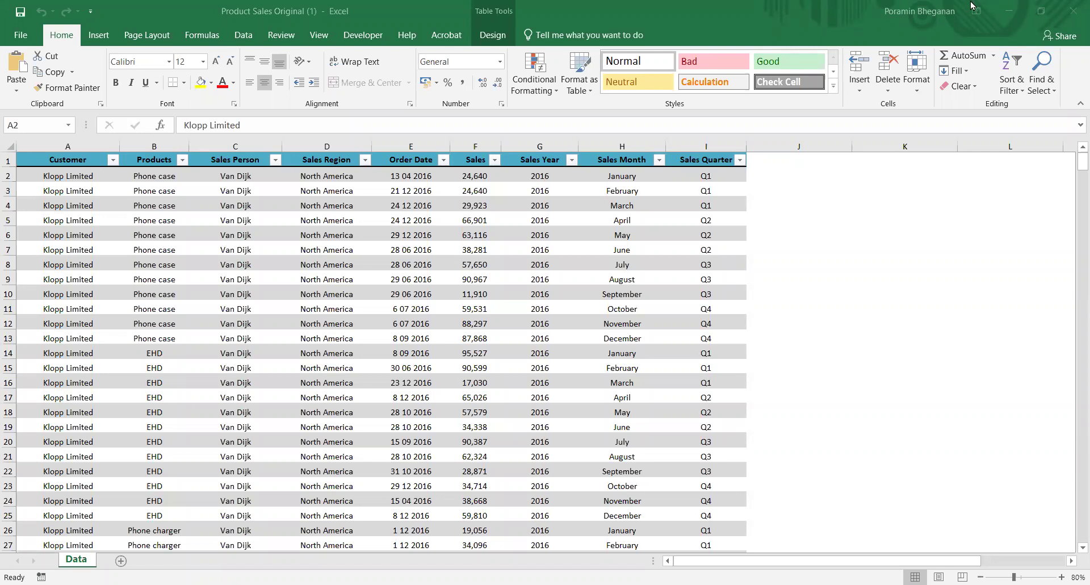
left_click(91, 38)
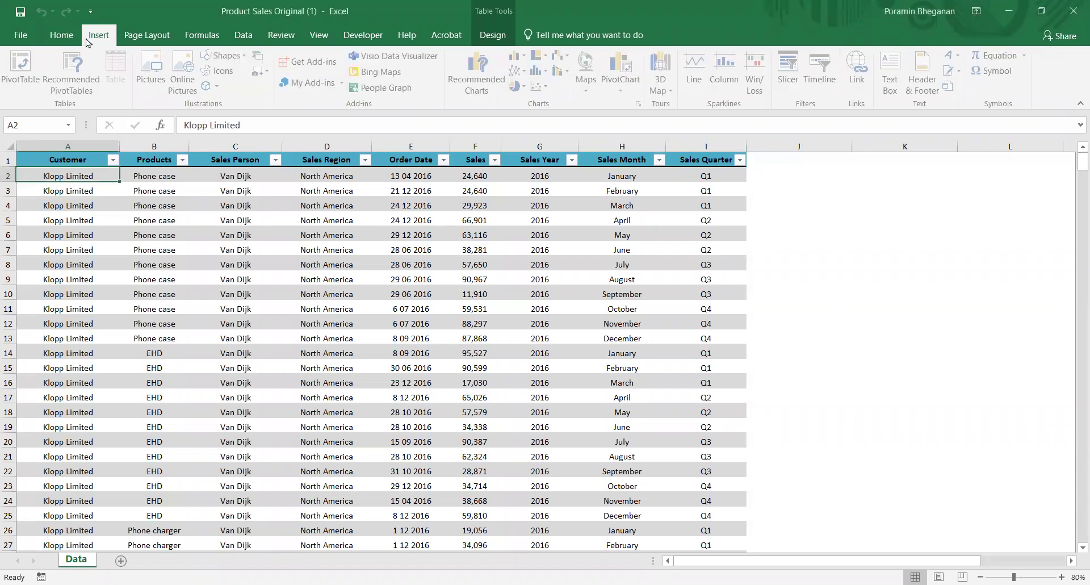
left_click(21, 85)
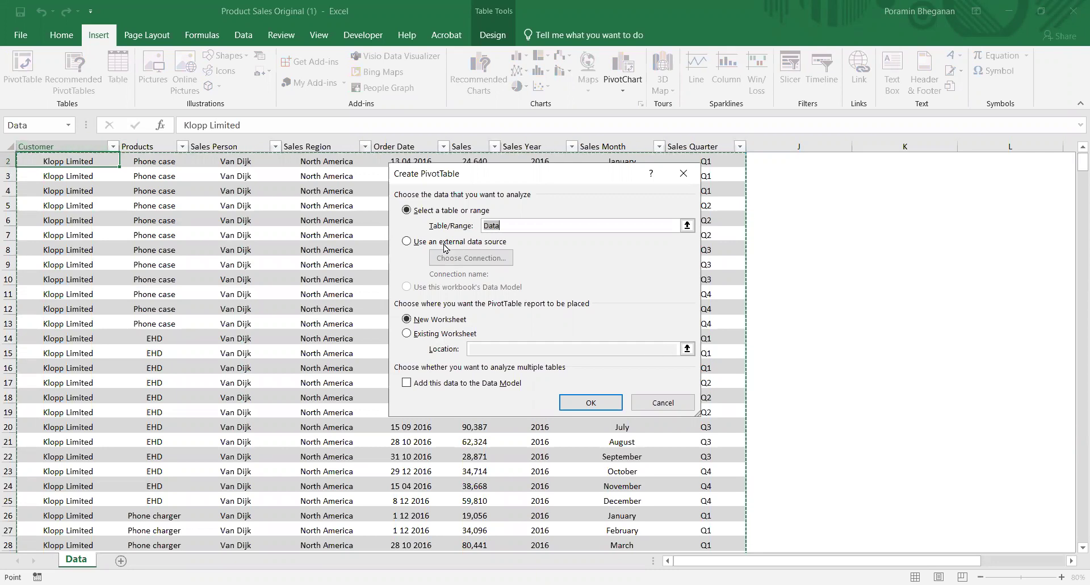
left_click(667, 401)
left_click(93, 139)
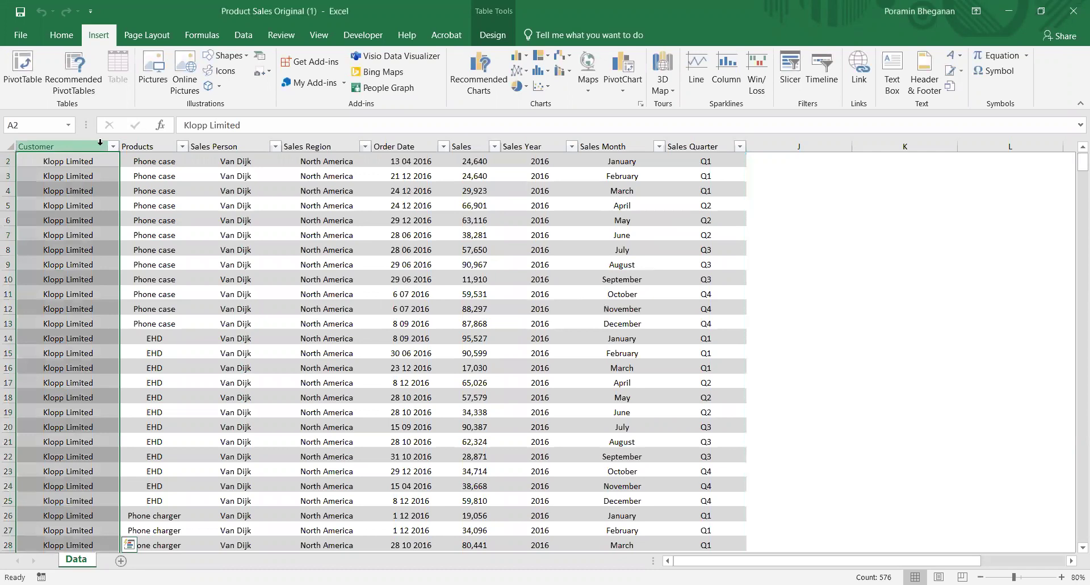
Select the whole sales table from A1 including its headers and create a PivotTable from it on a new worksheet.
key("ctrl+Home")
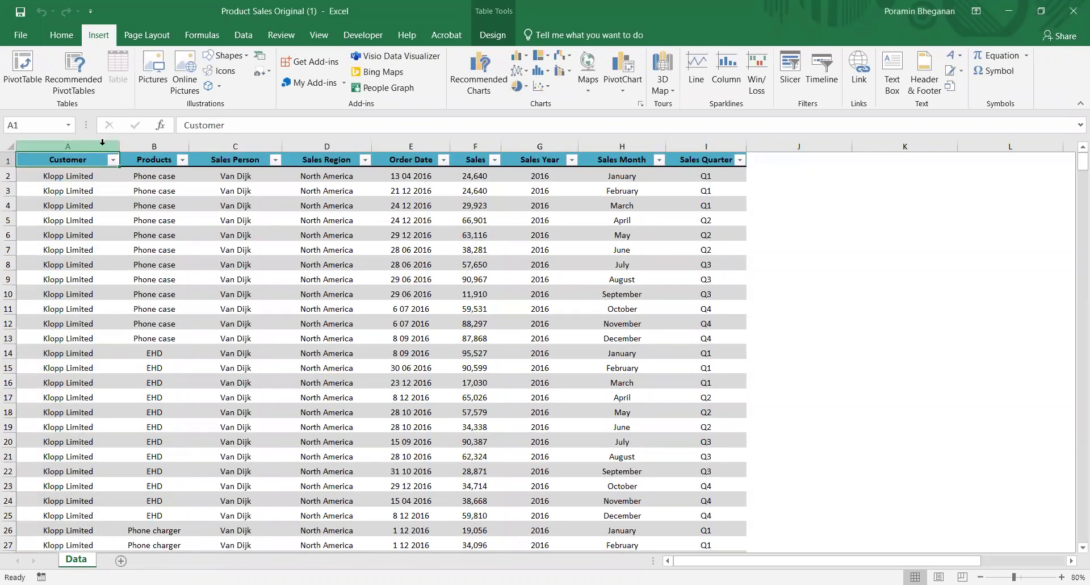
key("shift+Right")
key("shift+Right")
key("shift+Right")
key("shift+Right")
key("shift+Right")
key("shift+Right")
key("shift+Right")
key("shift+Right")
key("ctrl+shift+Down")
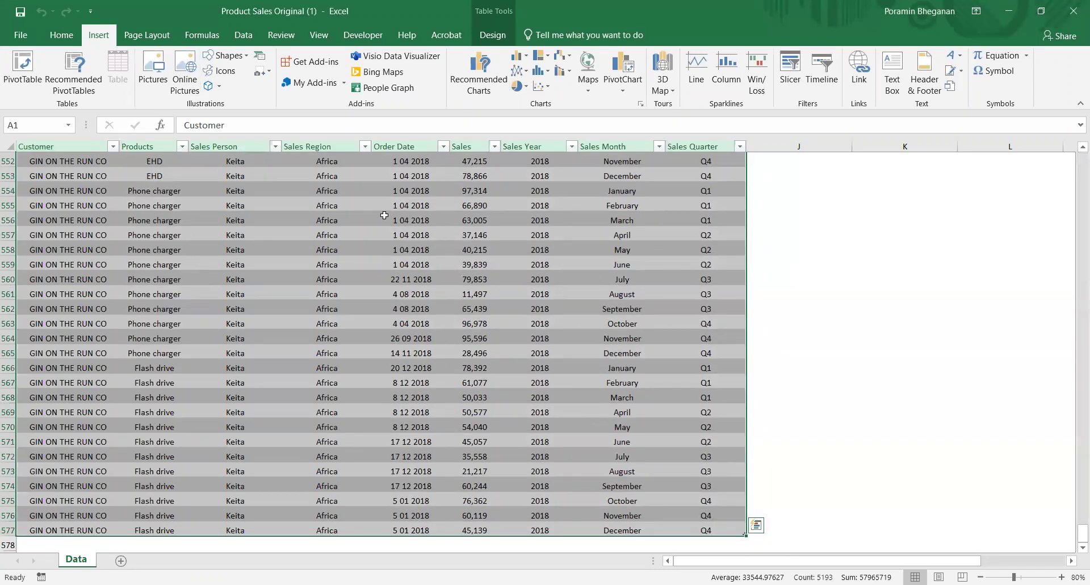
left_click(24, 57)
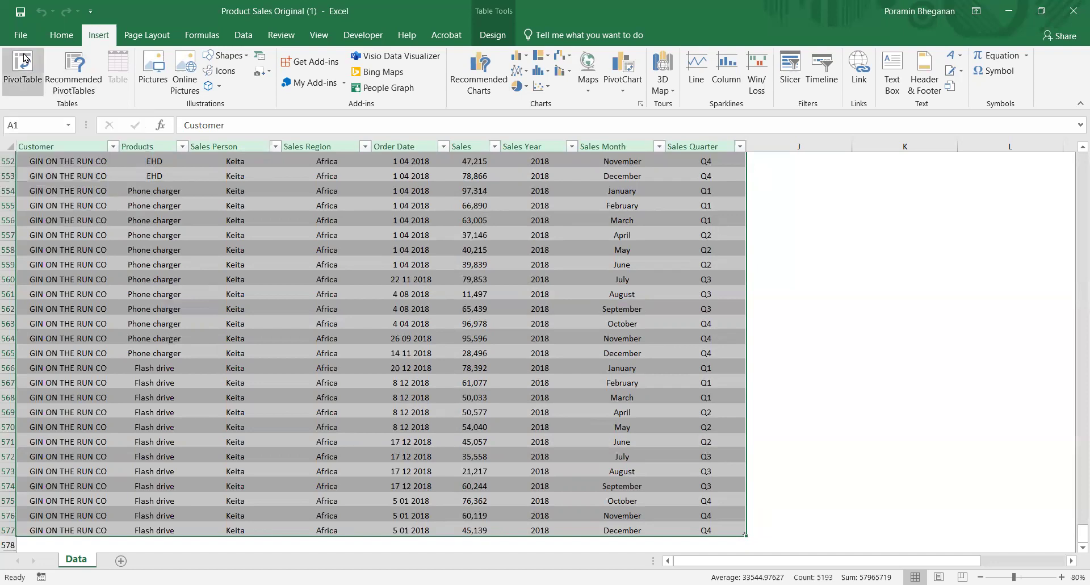
left_click(20, 90)
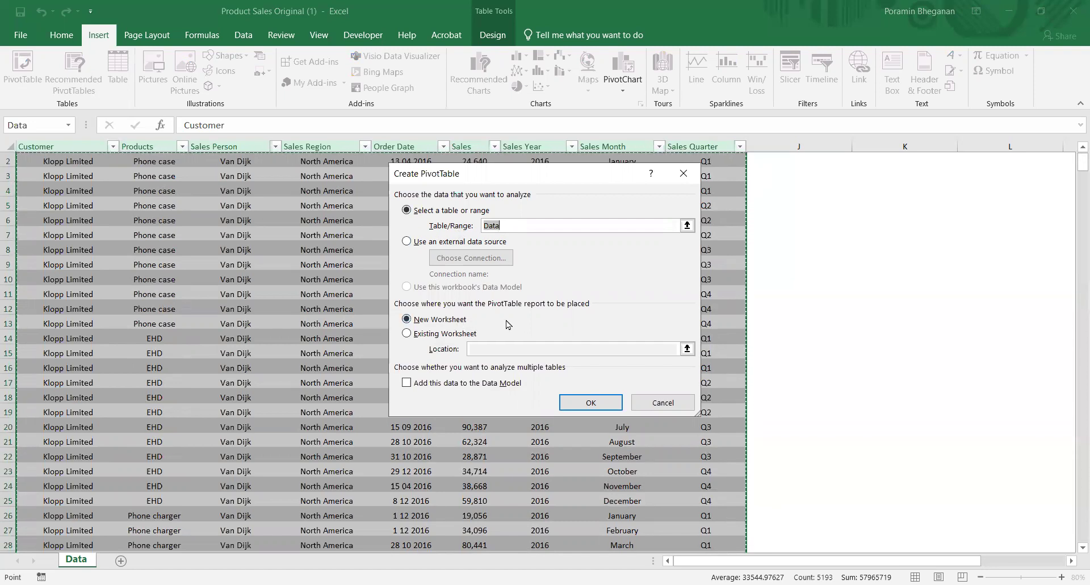
left_click(453, 320)
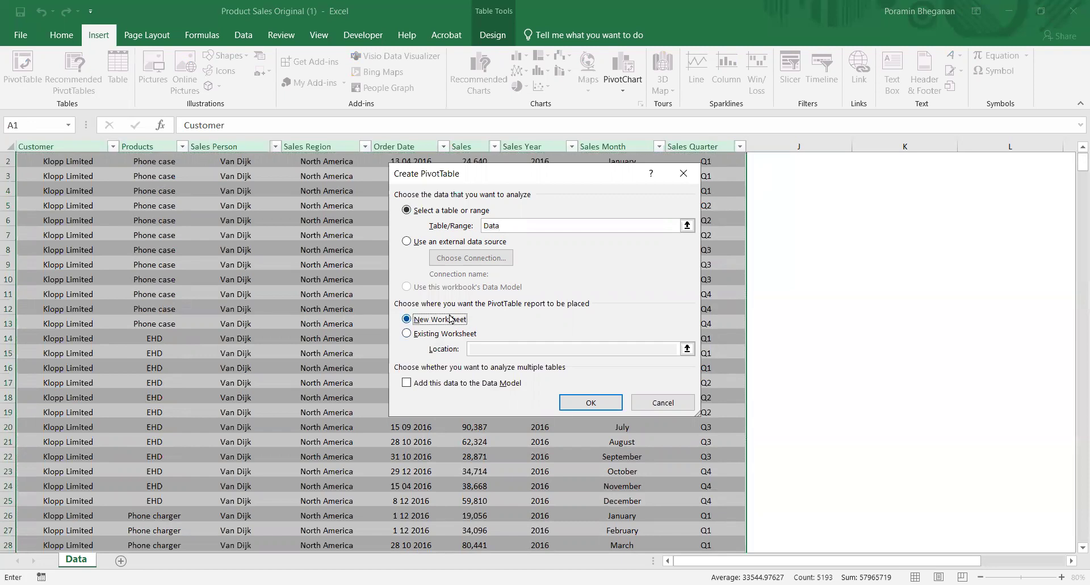
left_click(574, 397)
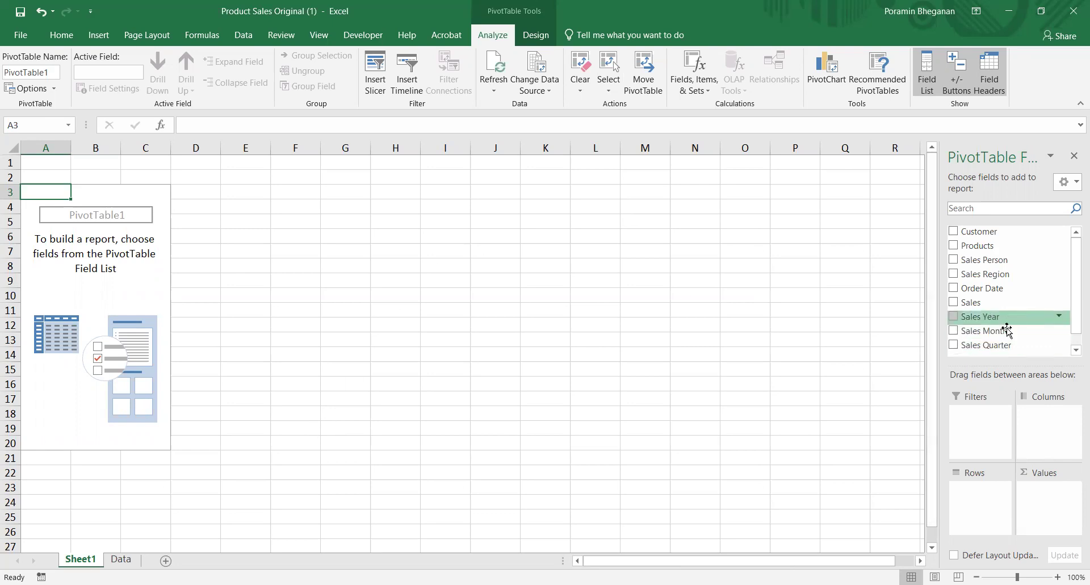
Lay out the PivotTable with Sales Year as columns, Products as rows and the sum of Sales as values.
left_click_drag(990, 318, 1040, 423)
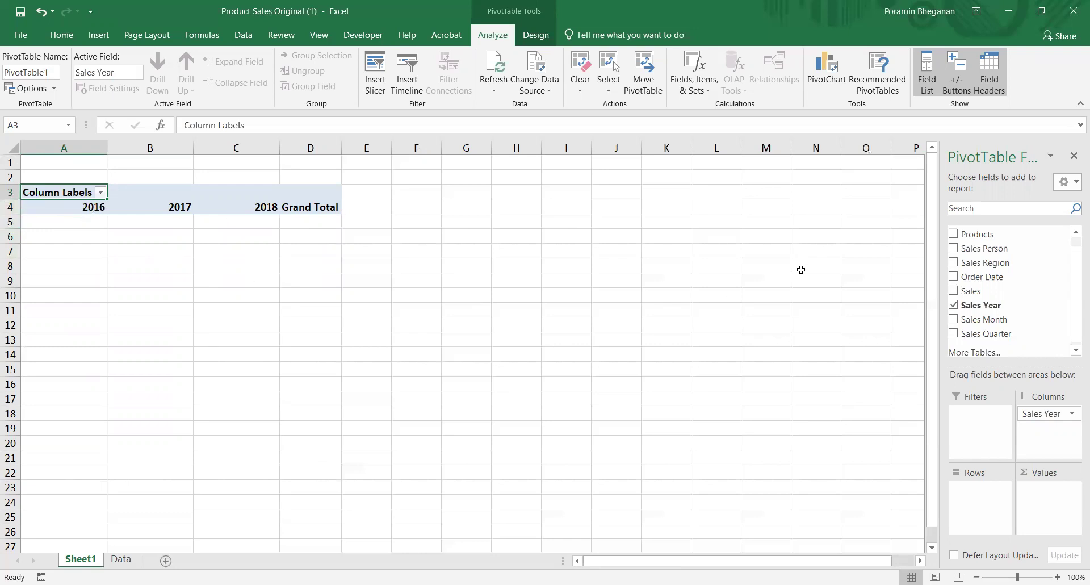
mouse_move(1074, 312)
left_mouse_down()
mouse_move(1074, 326)
mouse_move(1074, 315)
left_mouse_up()
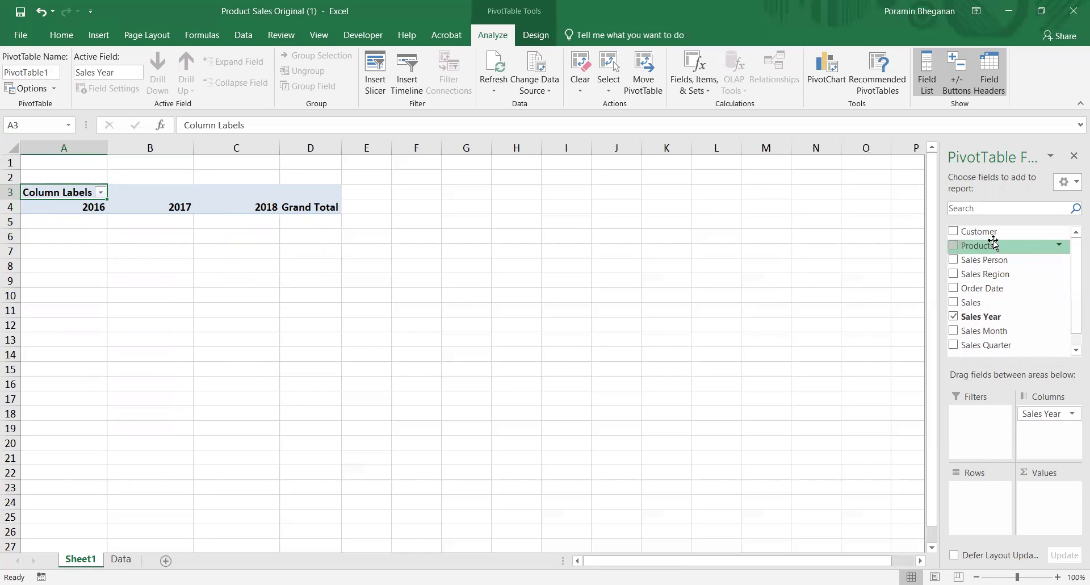
left_click_drag(991, 244, 978, 511)
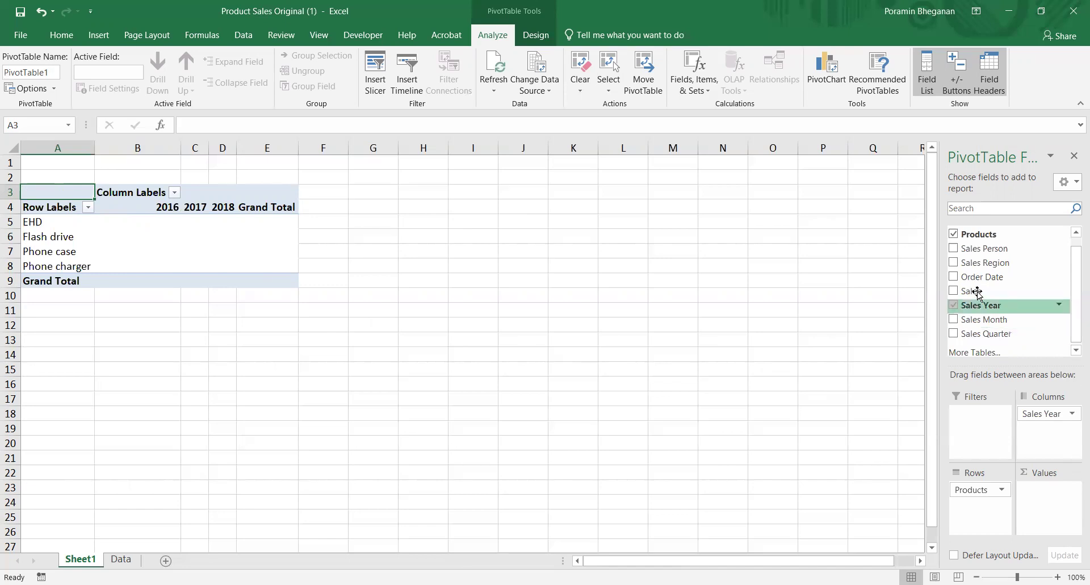
left_click(121, 559)
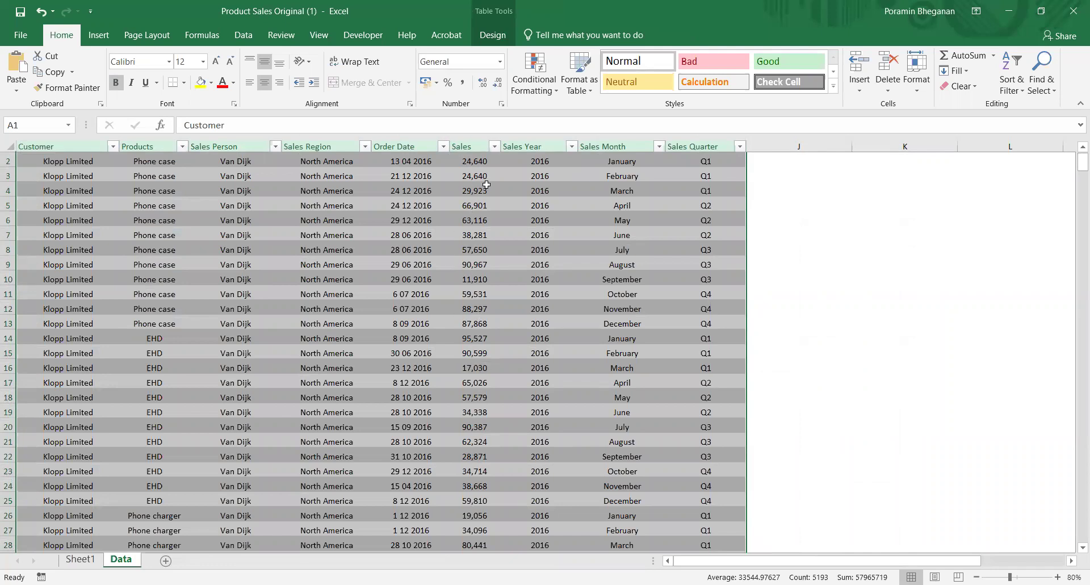
left_click(80, 559)
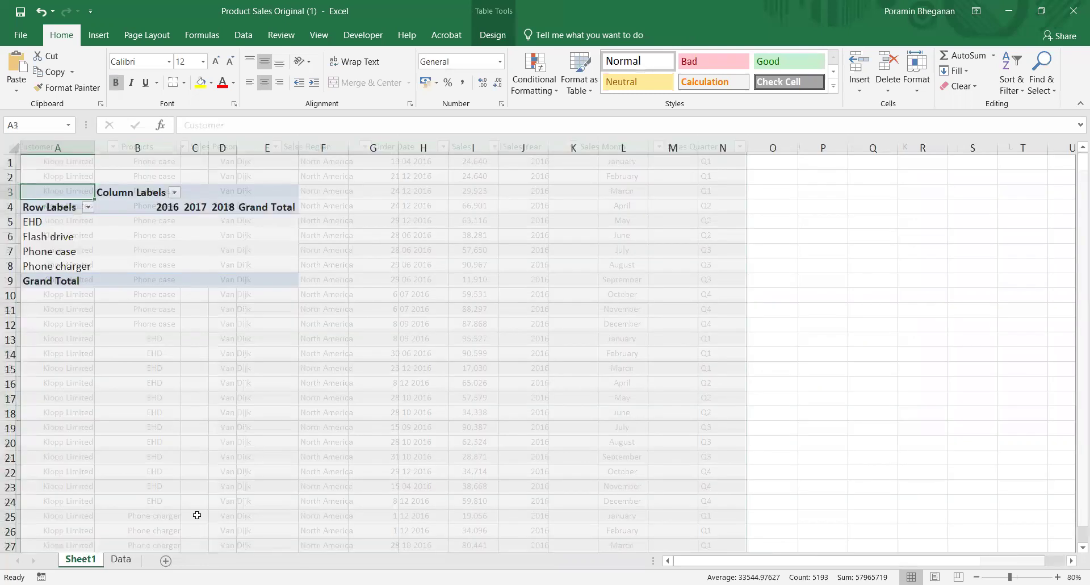
left_click_drag(972, 290, 1049, 503)
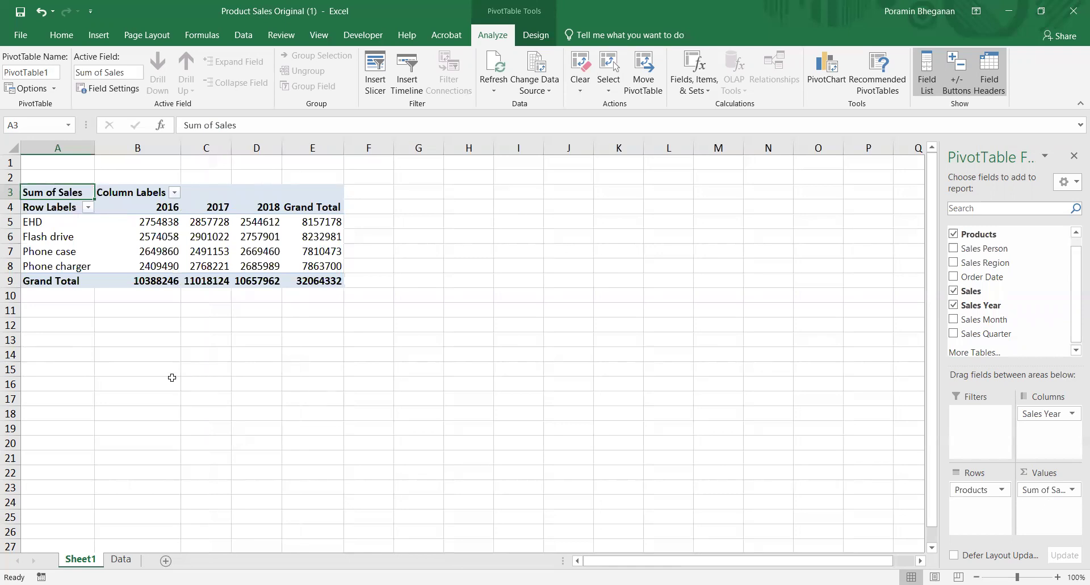
mouse_move(150, 221)
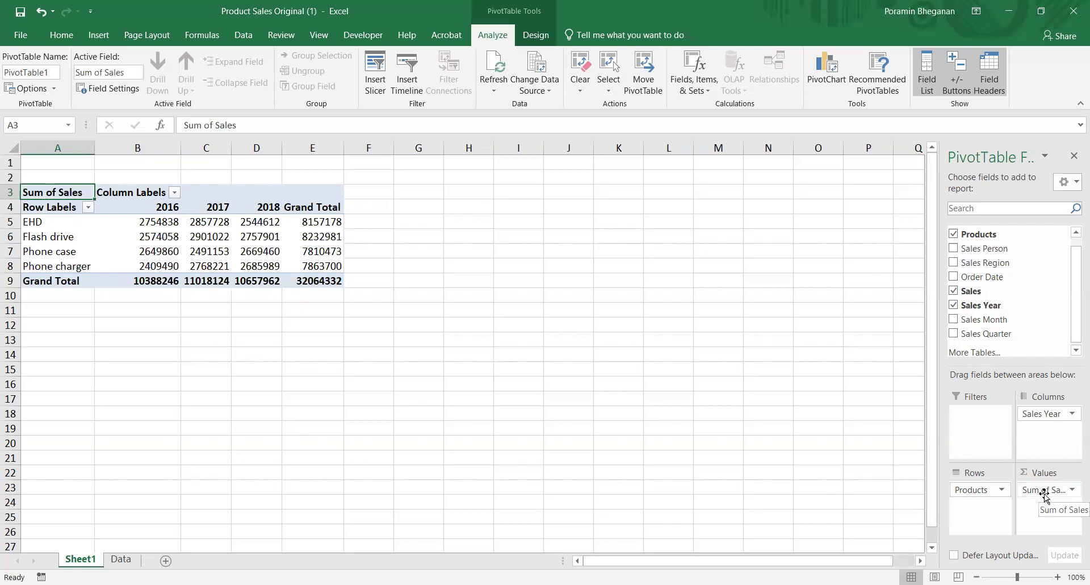
left_click(1072, 490)
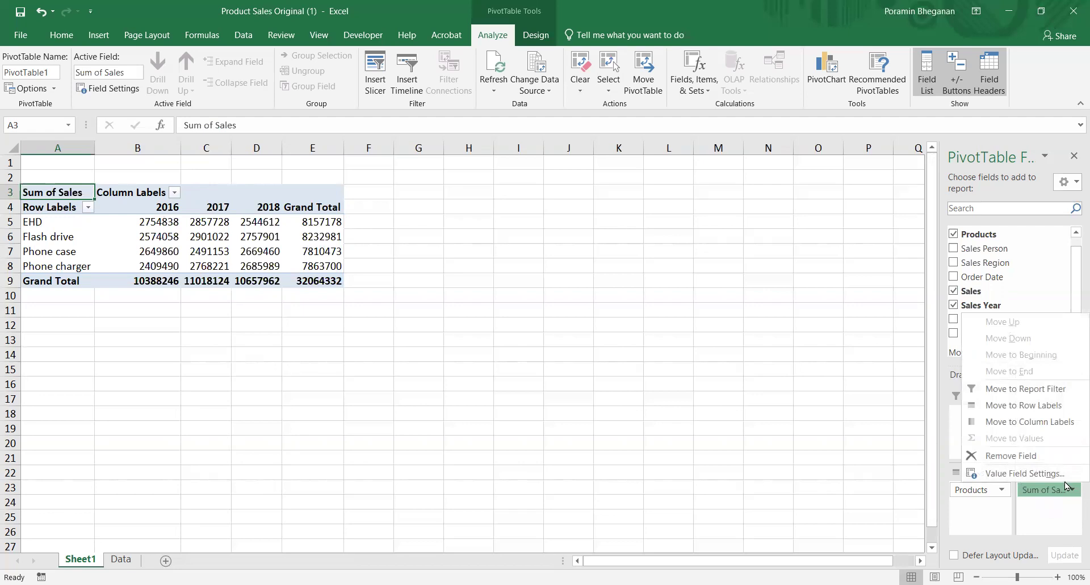
left_click(406, 347)
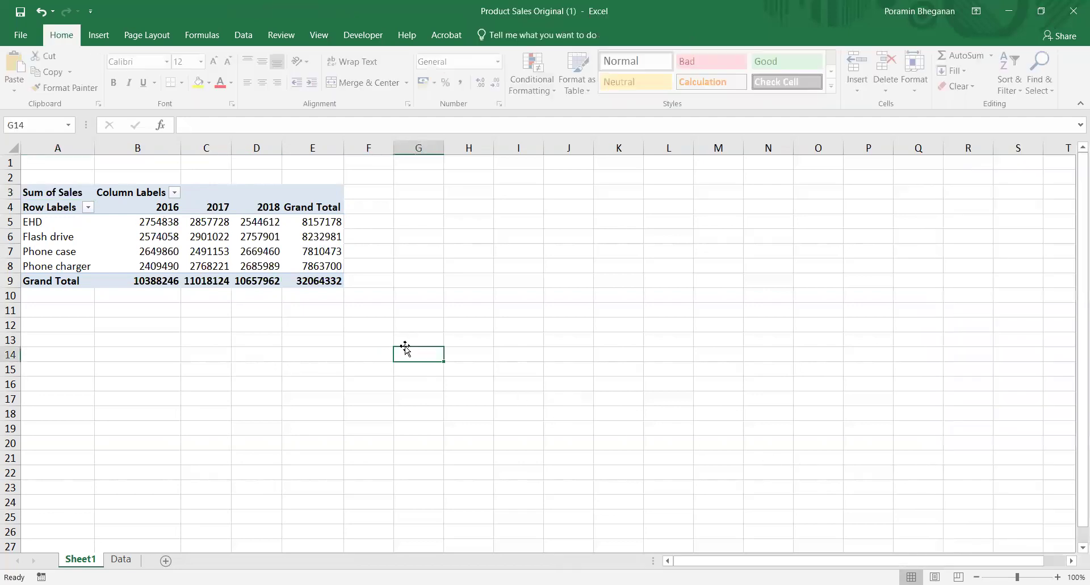
Format all the PivotTable's sales figures, including the grand totals, as Currency with the $ English (United States) symbol.
left_click(168, 235)
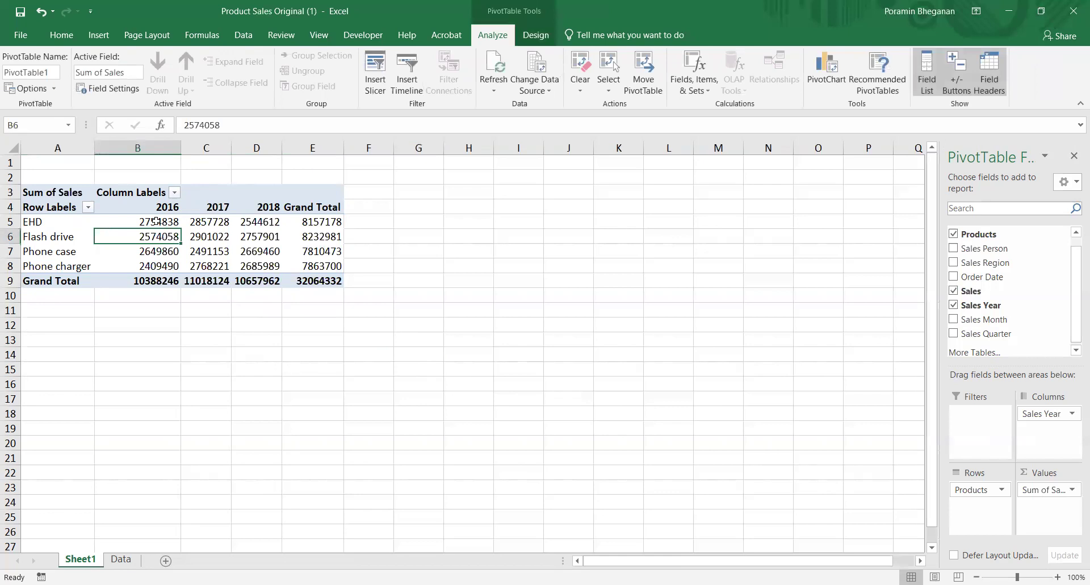
left_click_drag(156, 221, 318, 284)
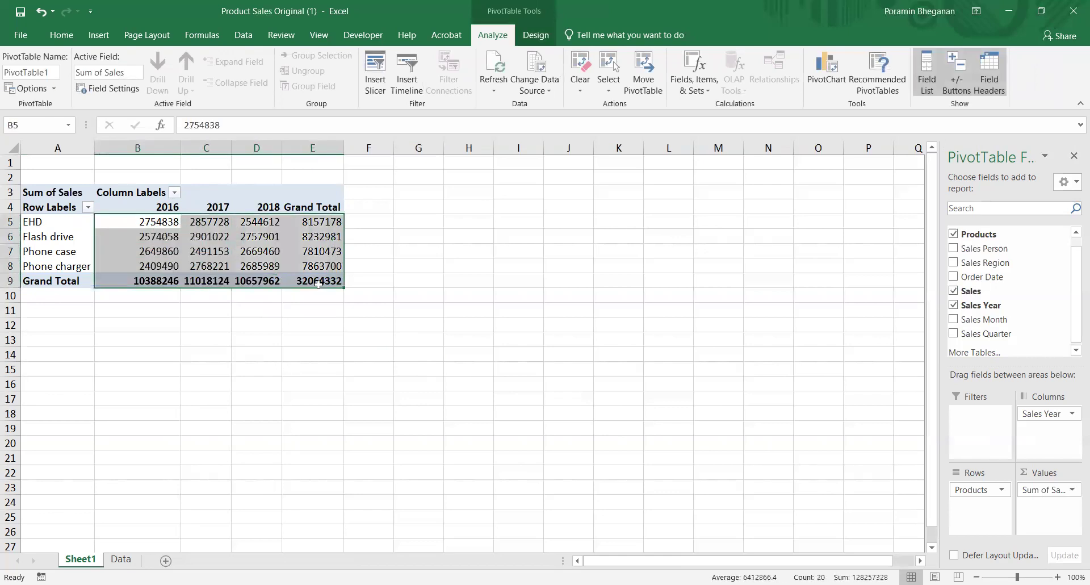
right_click(243, 253)
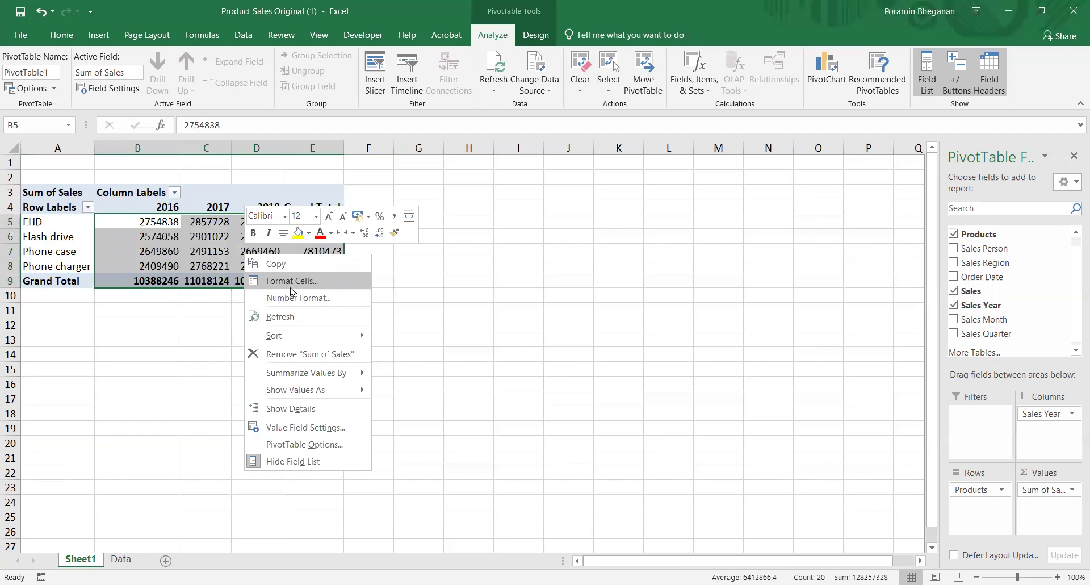
left_click(290, 281)
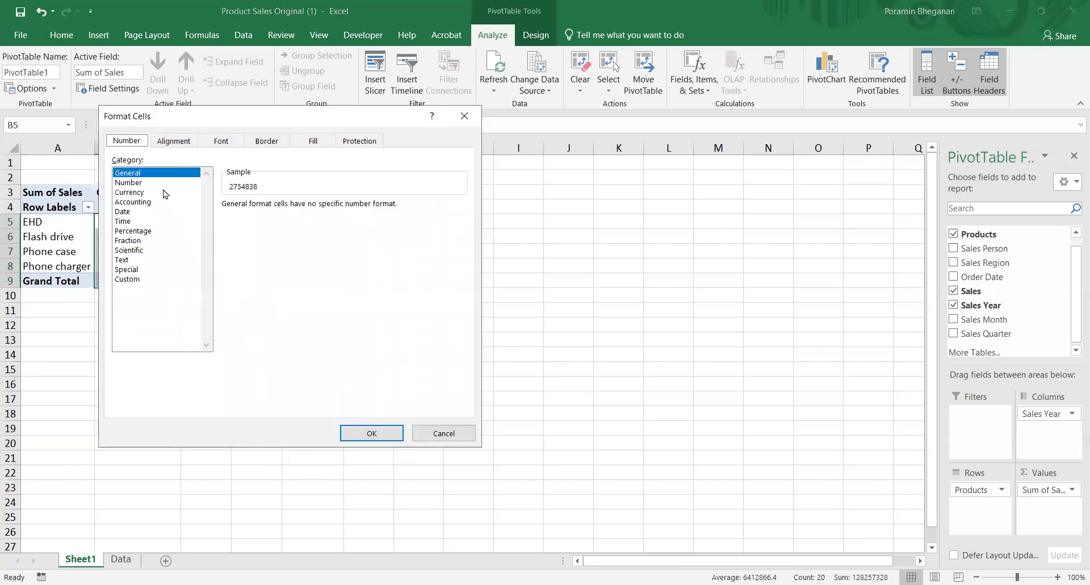
left_click(132, 193)
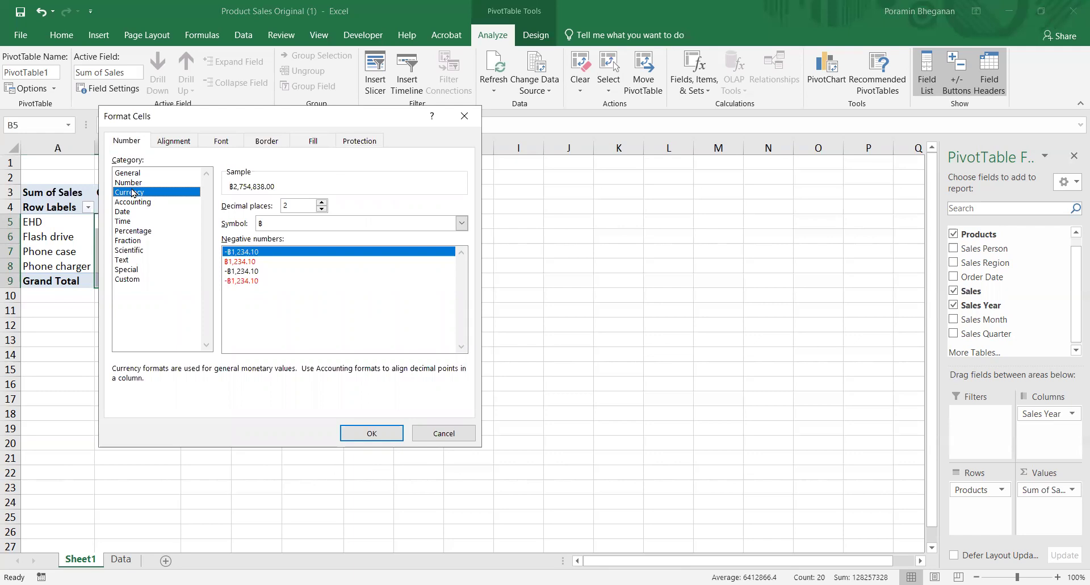
left_click(295, 228)
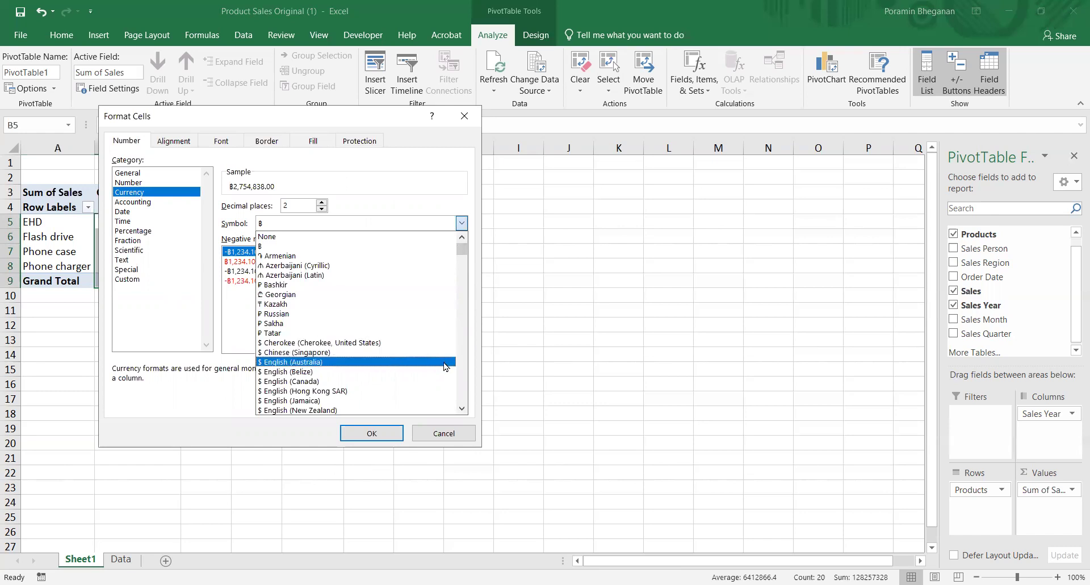
left_click(461, 410)
left_click(460, 410)
left_click(461, 409)
left_click(461, 410)
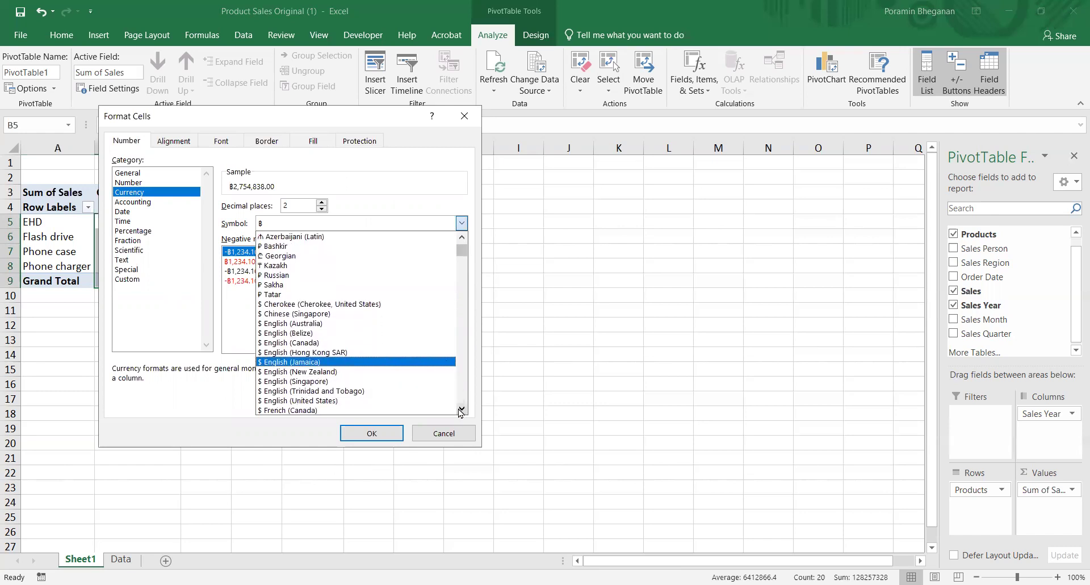
left_click(395, 401)
left_click(389, 437)
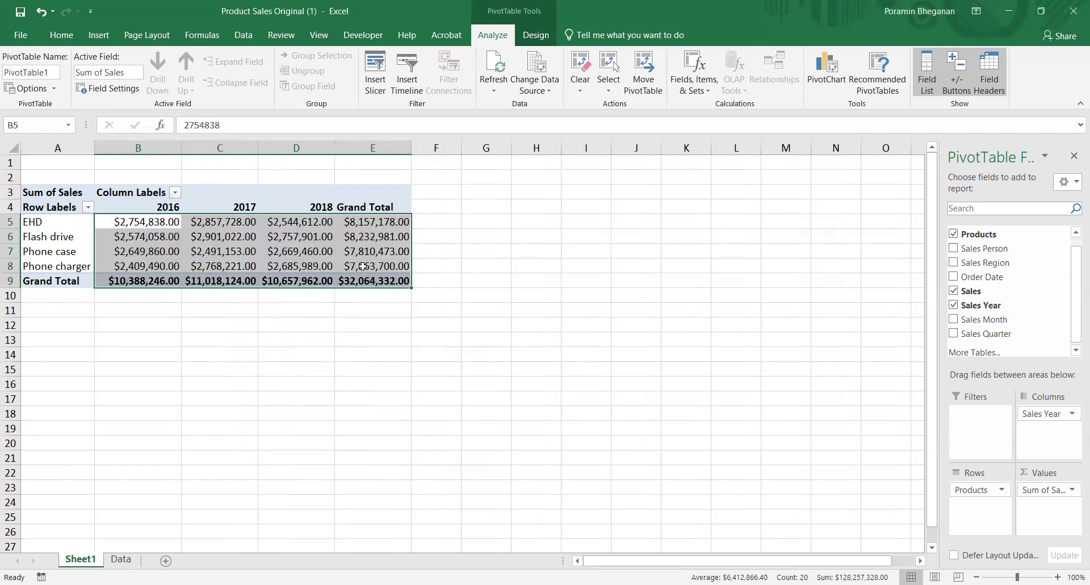
Add Sales Person and Sales Region as report filters of the PivotTable.
mouse_move(361, 277)
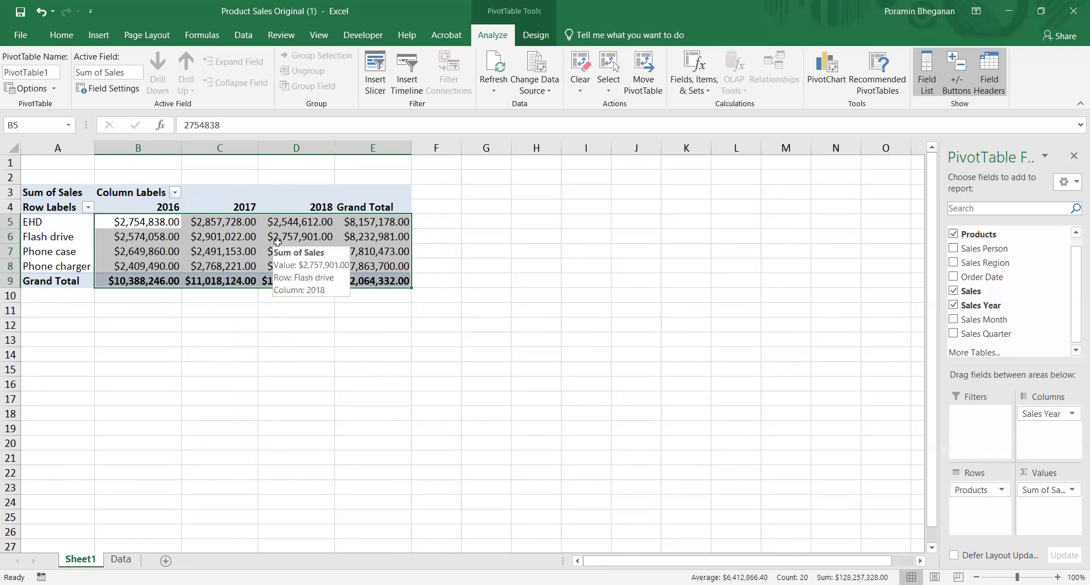
mouse_move(282, 259)
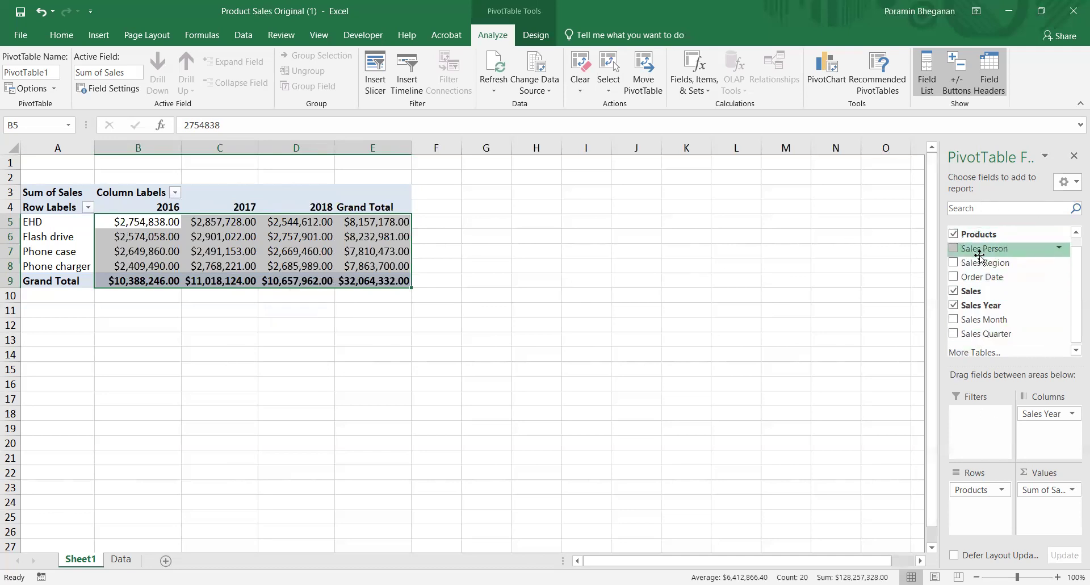
left_click_drag(985, 248, 980, 457)
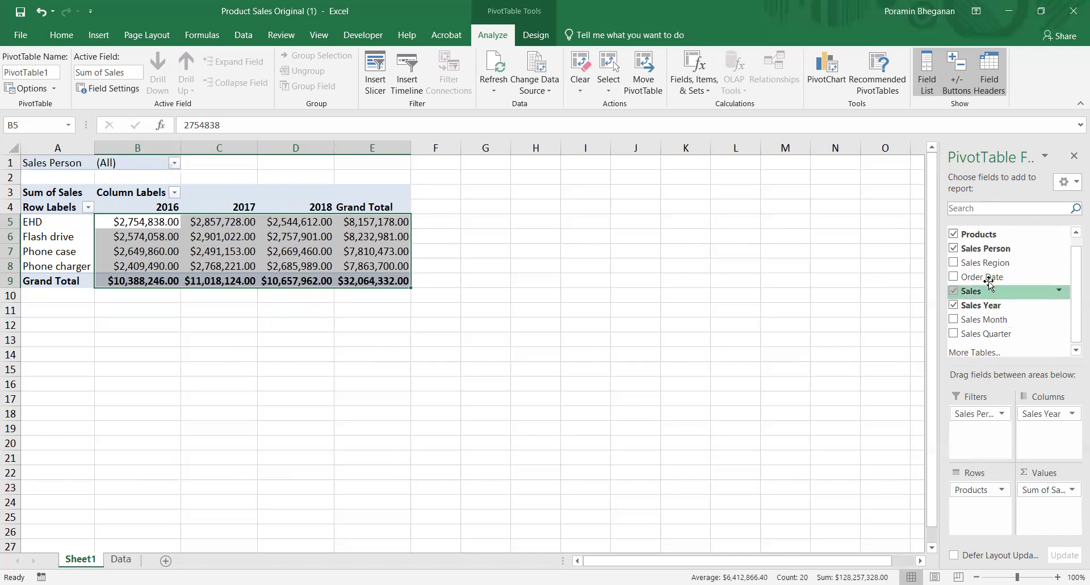
left_click_drag(984, 262, 981, 429)
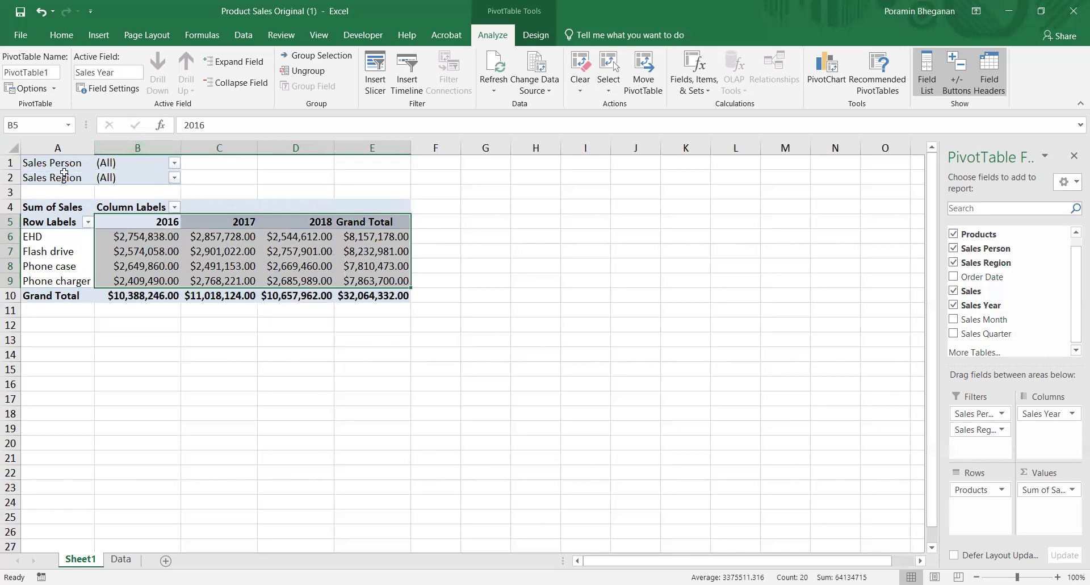
Look through the available choices of the Sales Person and Sales Region report filters without changing them.
left_click(174, 162)
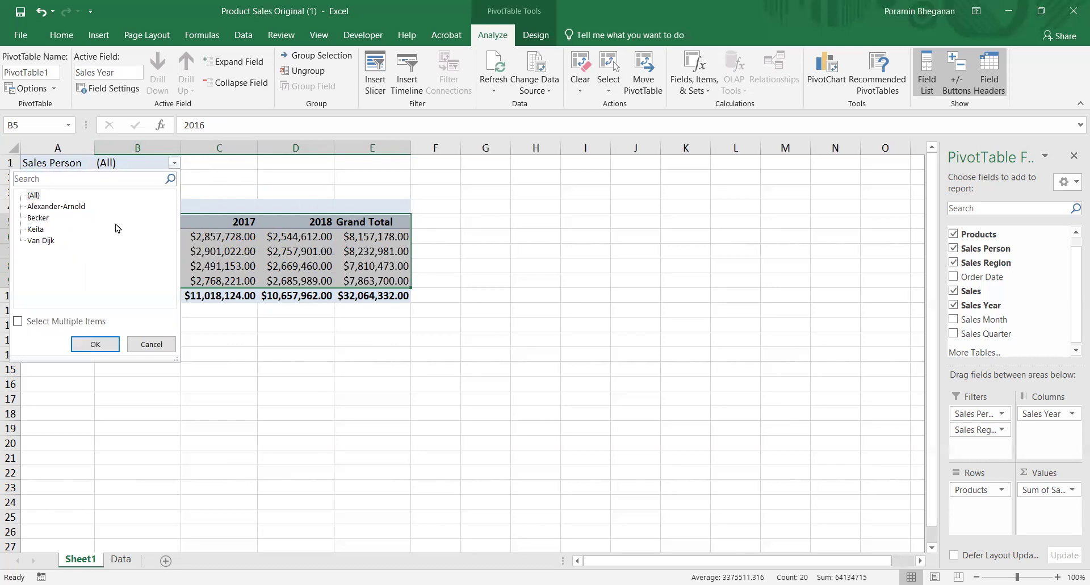
left_click(151, 344)
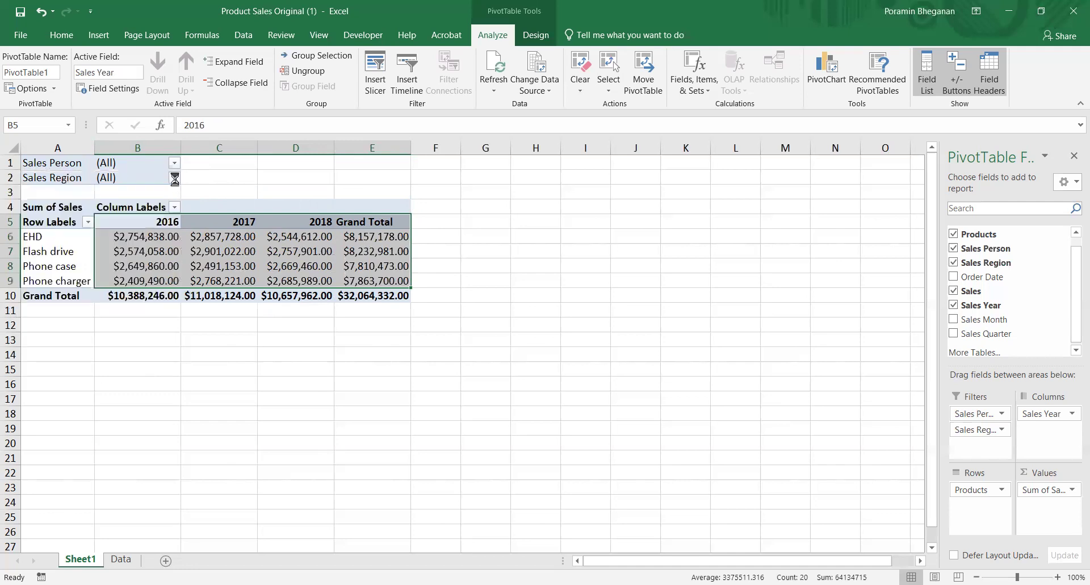
left_click(174, 177)
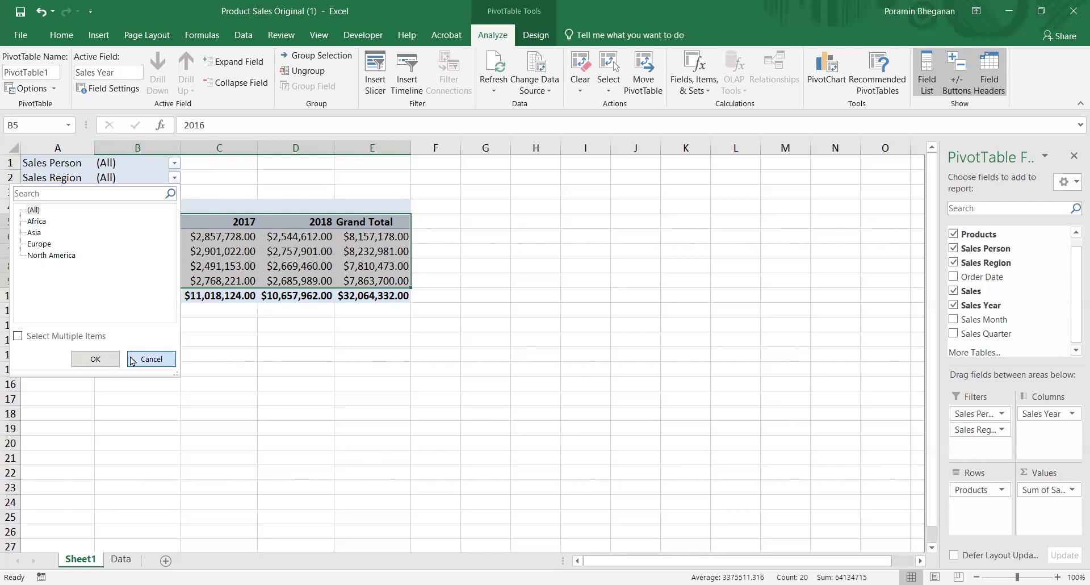
left_click(149, 358)
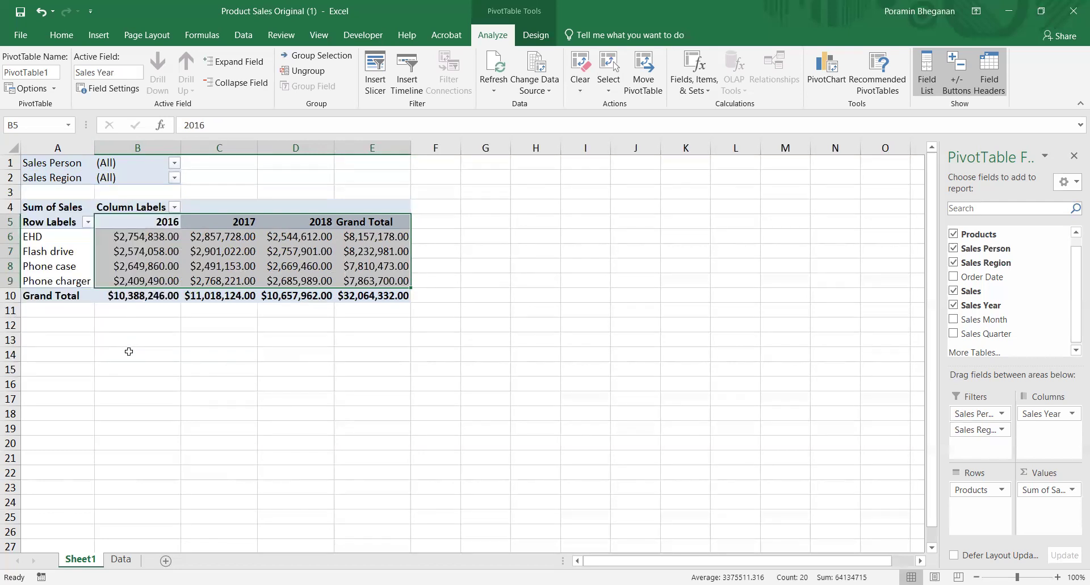
Rename the PivotTable's worksheet from Sheet1 as PIVOTTABLE1.
double_click(75, 560)
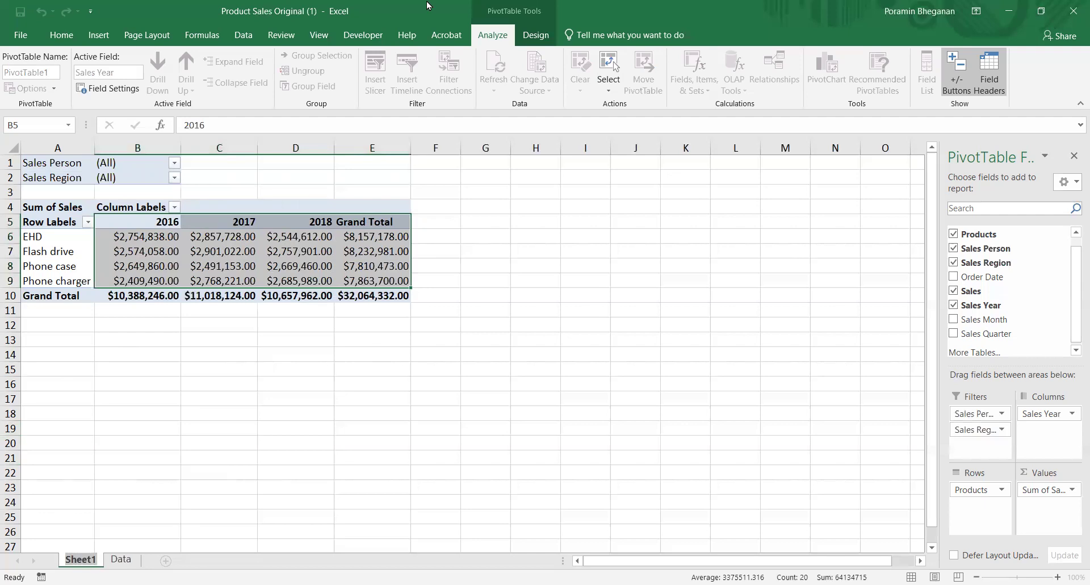
type("PIVO")
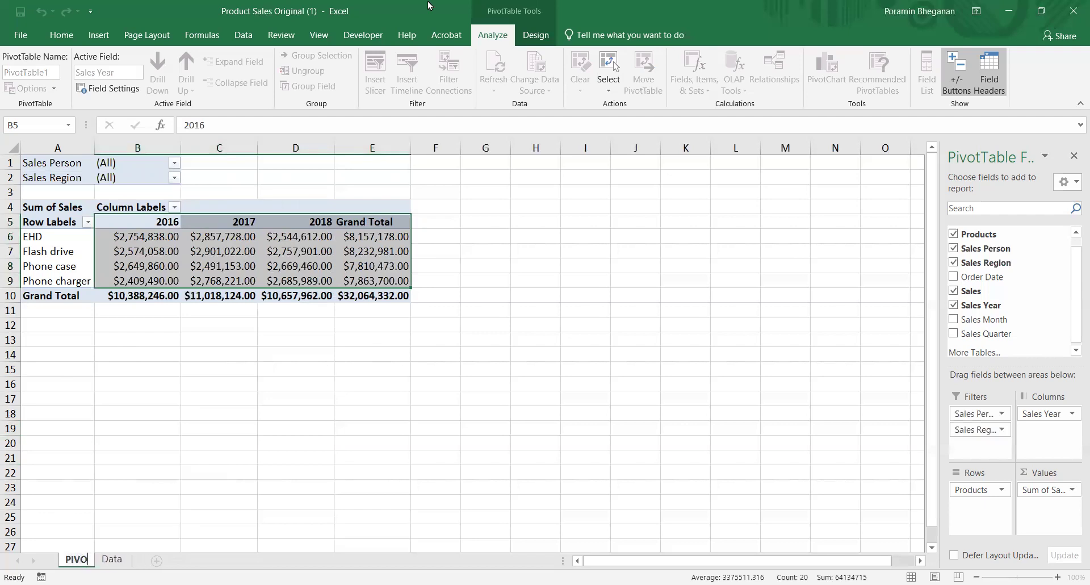
type("TTAVBLE1")
key("Delete")
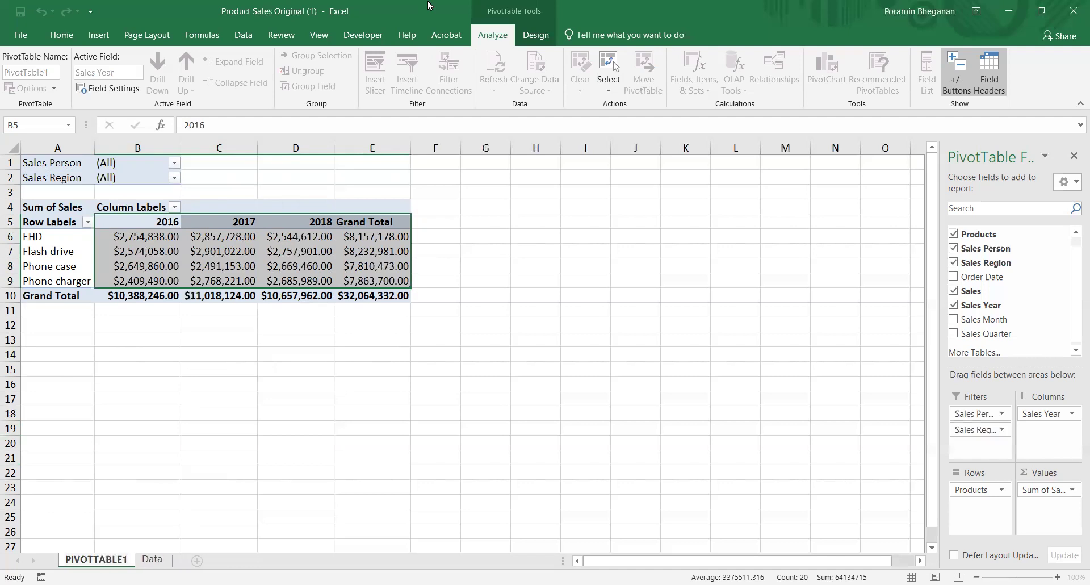
key("Return")
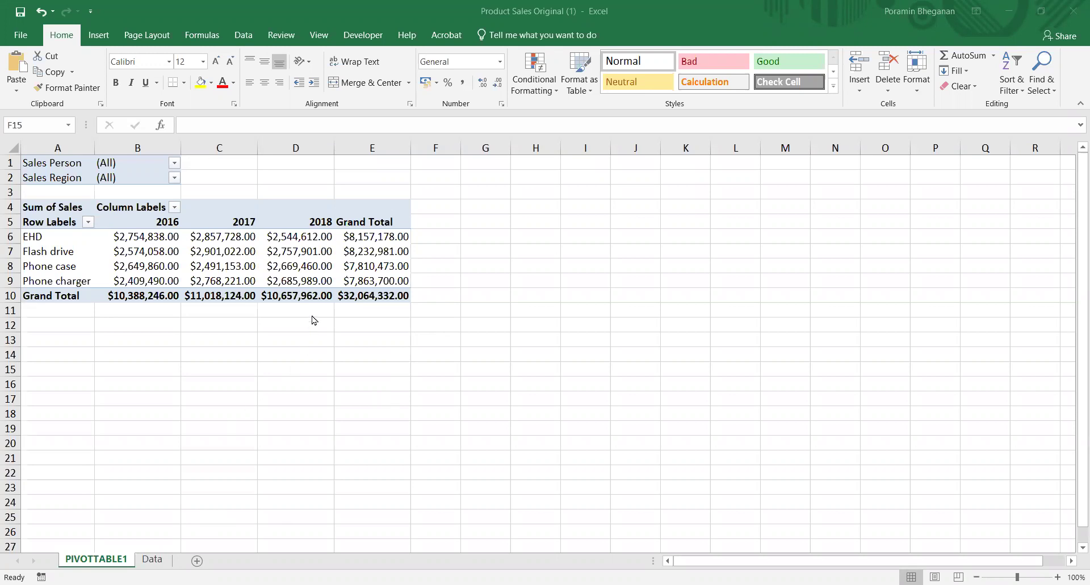
Create a second PivotTable from the sales table on the Data sheet, placed on a new worksheet.
left_click(185, 250)
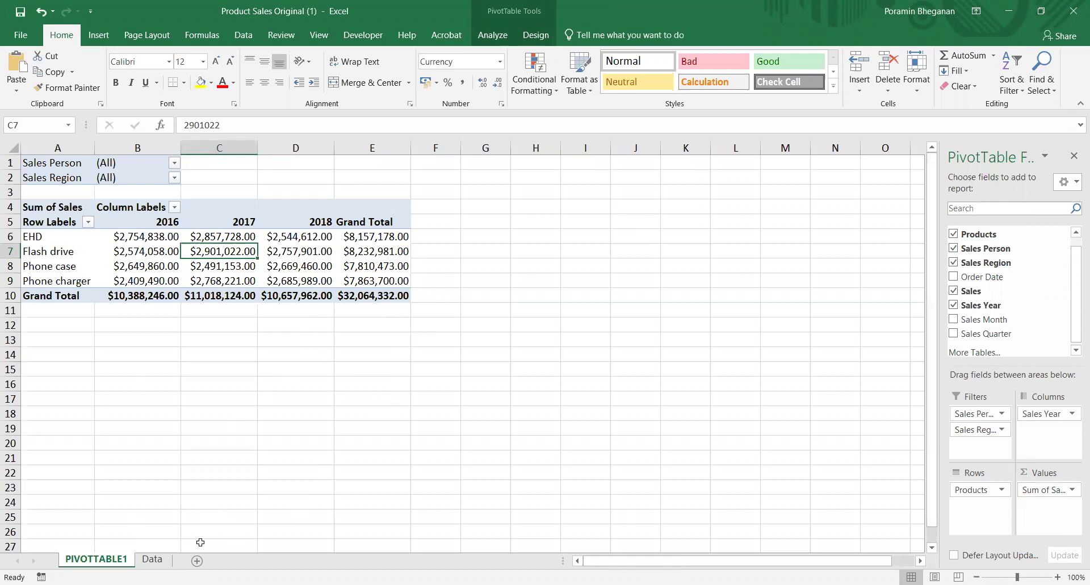
left_click(152, 559)
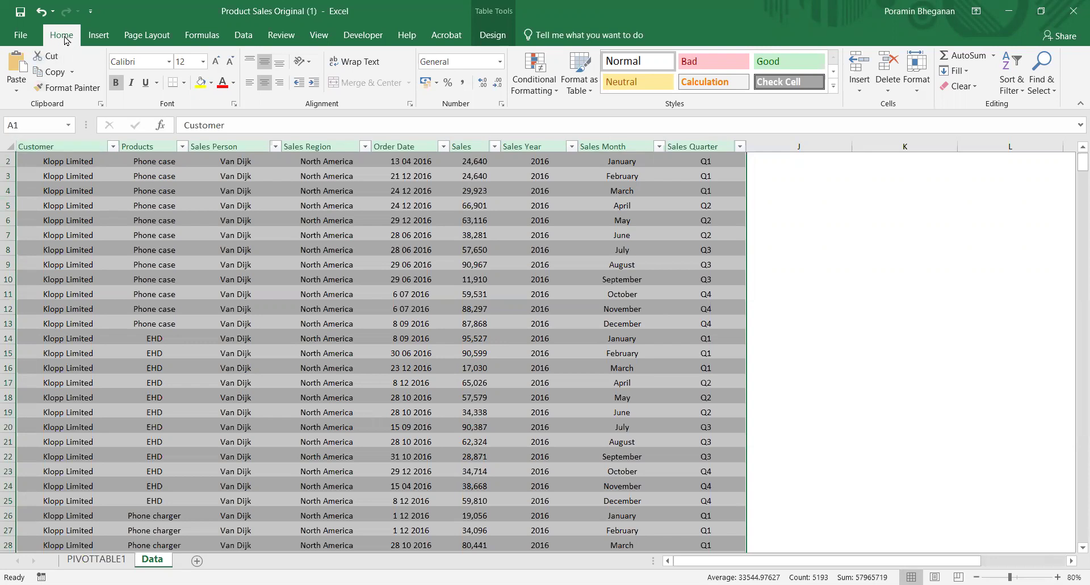
left_click(98, 35)
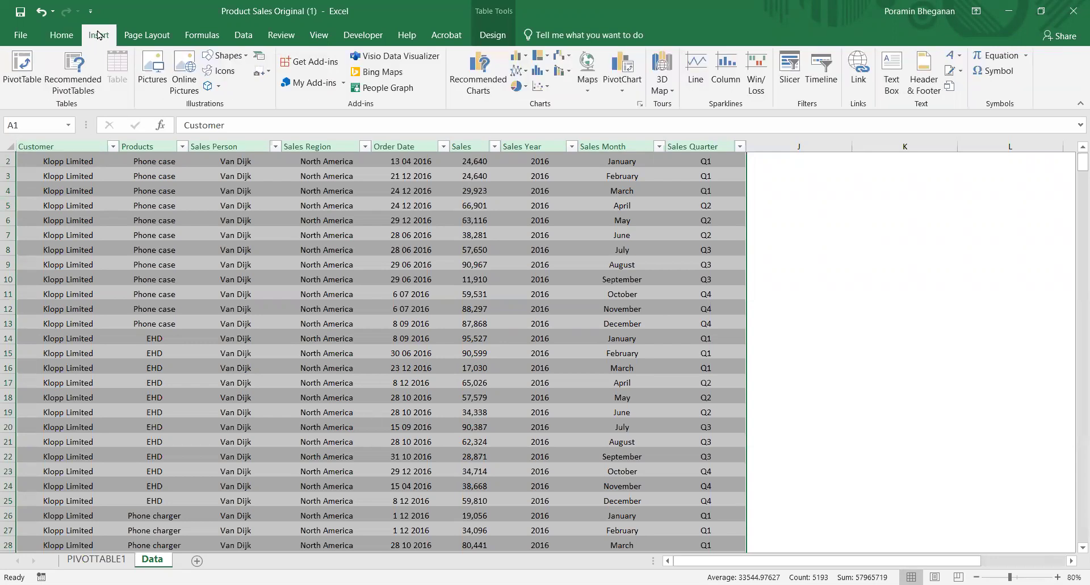
left_click(24, 69)
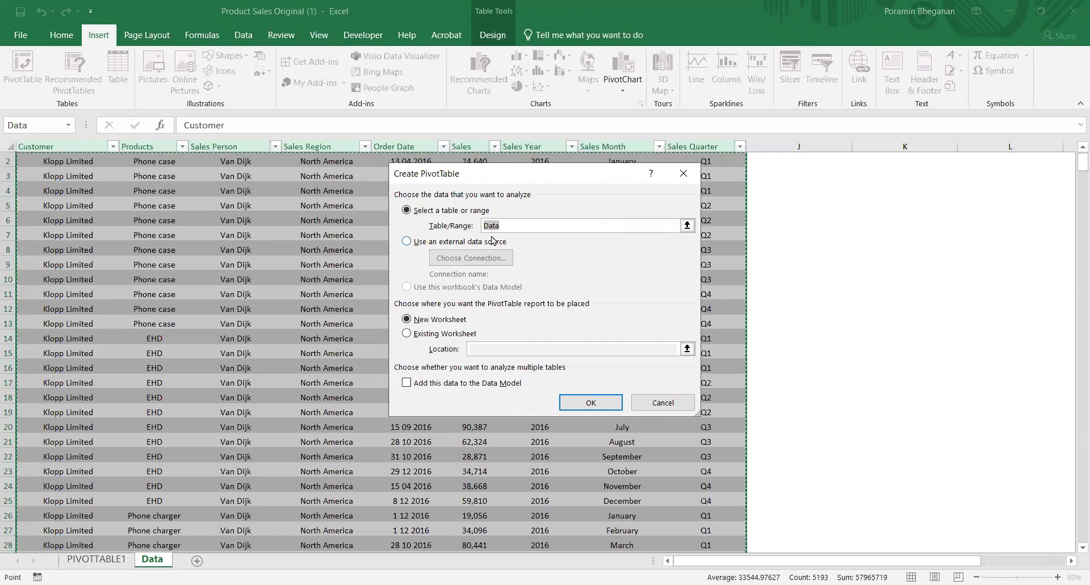
left_click(583, 401)
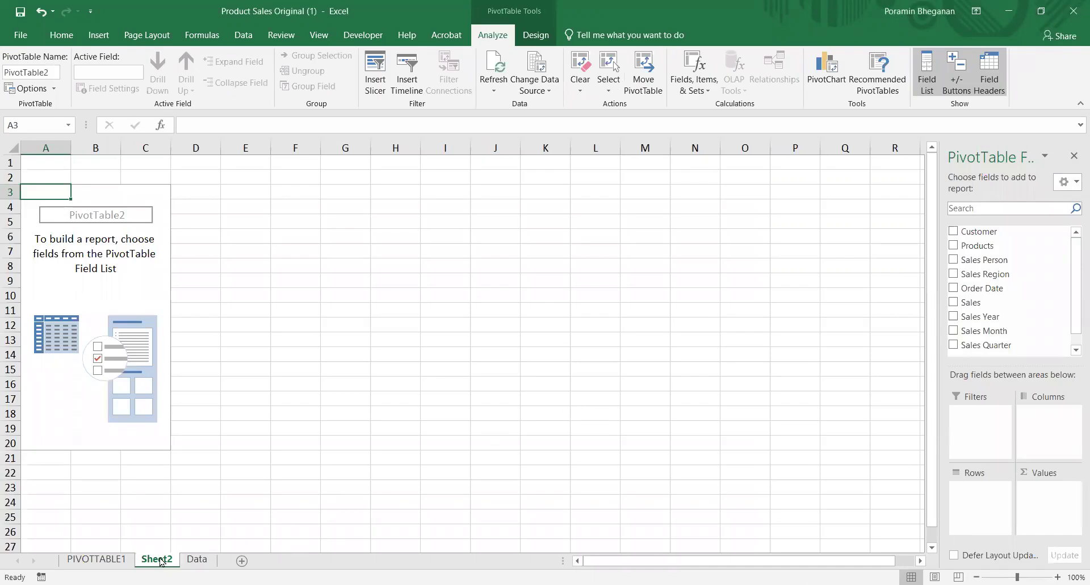
Rename the second PivotTable's new worksheet as PIVOTTABLE2.
type("PIVOT")
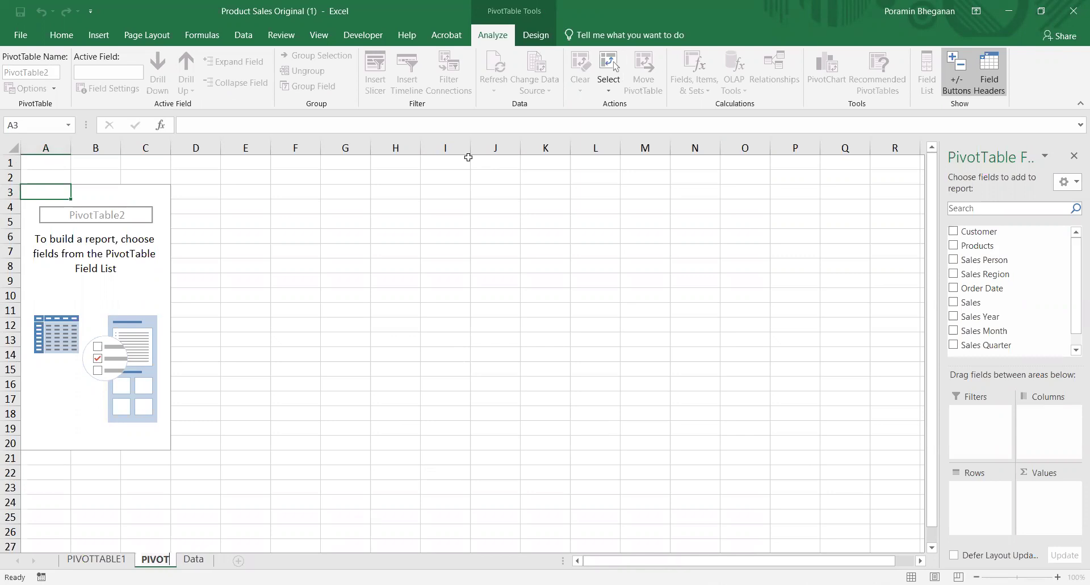
type("TABLE2")
key("Return")
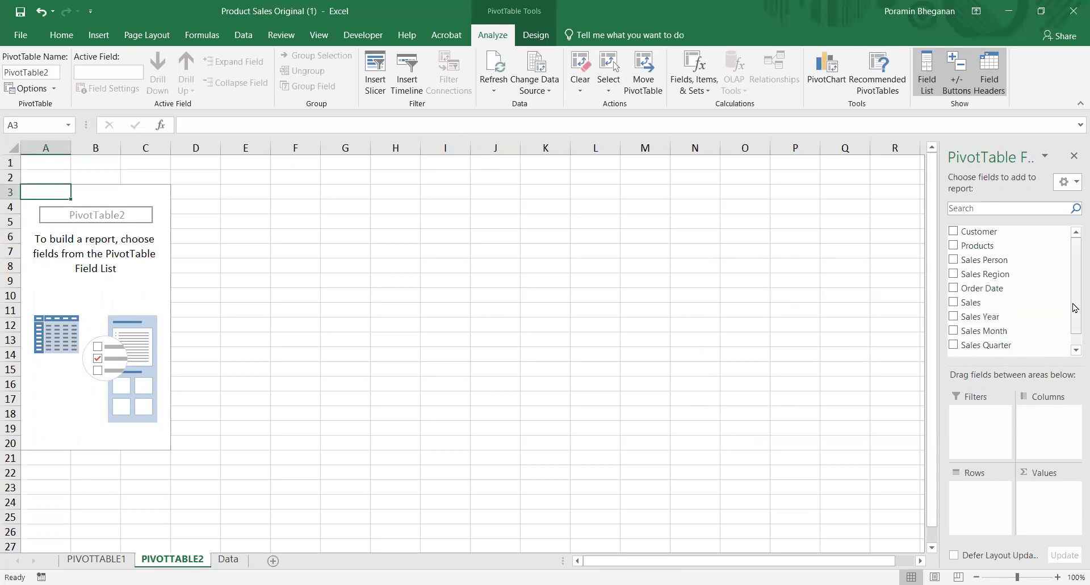
Lay out the second PivotTable with Sales Year as columns, Products and Sales Person as nested rows, and the sum of Sales as values.
scroll(1075, 314, "down", 1)
left_click_drag(978, 302, 1049, 445)
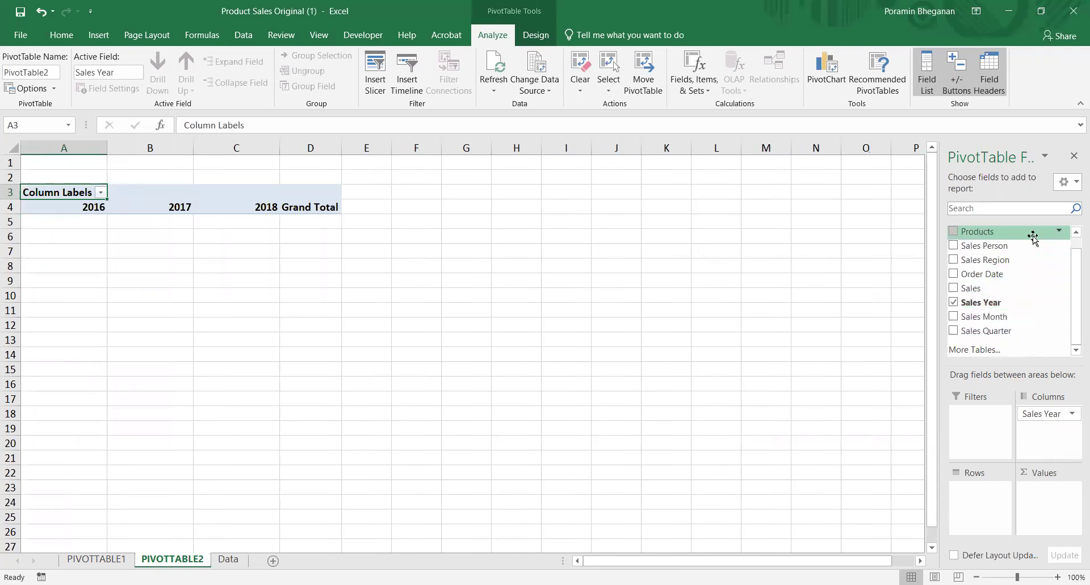
left_click_drag(985, 231, 971, 489)
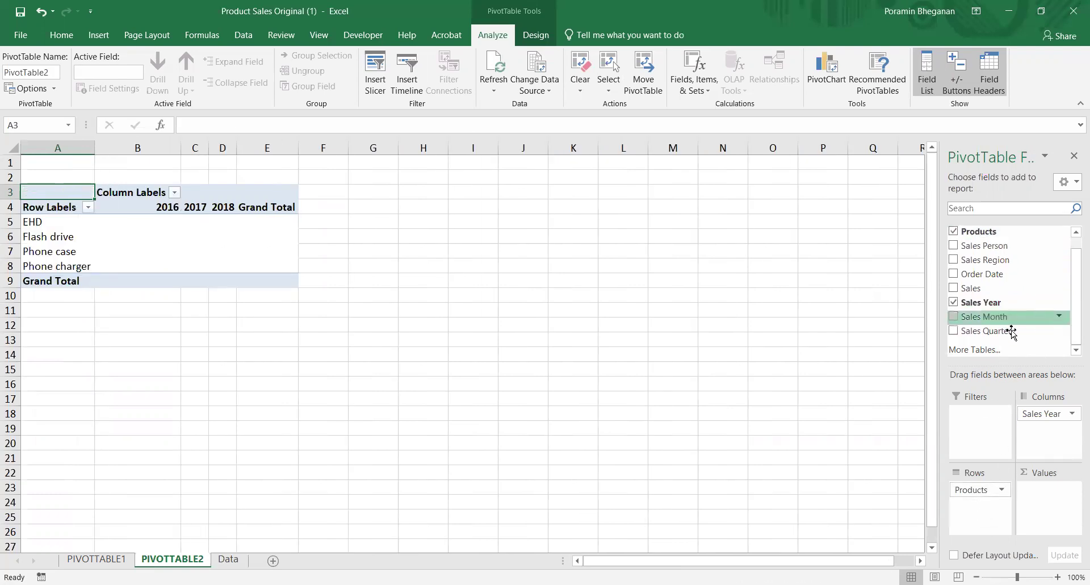
left_click_drag(985, 245, 978, 502)
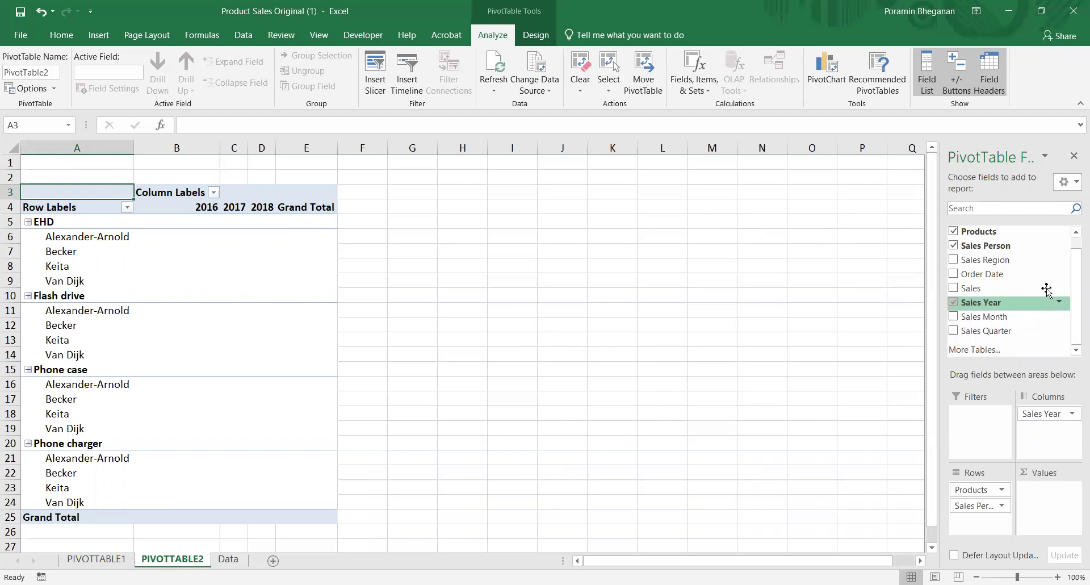
left_click_drag(970, 290, 1046, 493)
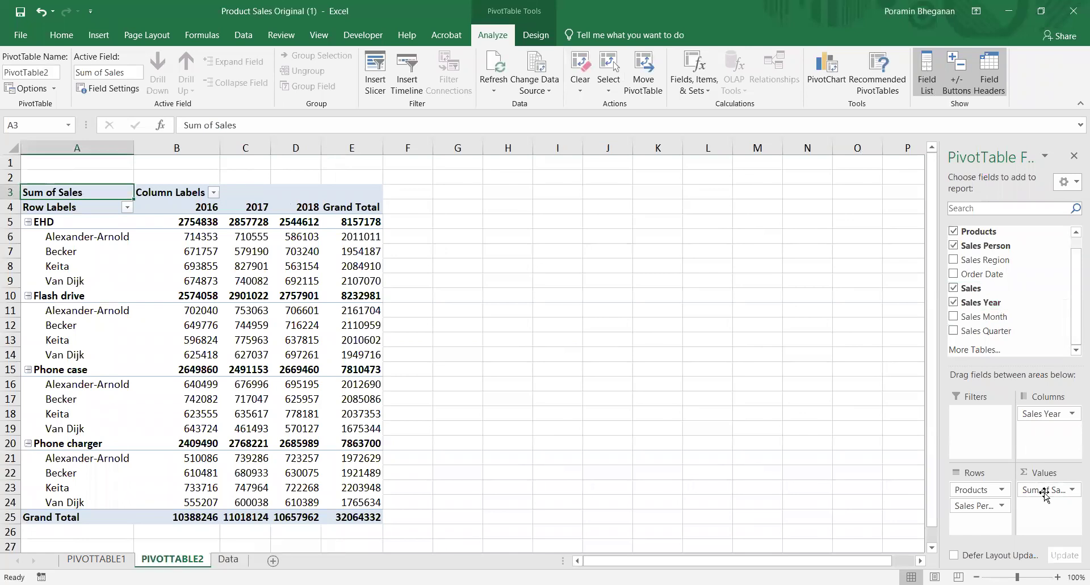
Add Sales to the values a second time and summarize this second value field by Average.
left_click_drag(976, 293, 1049, 520)
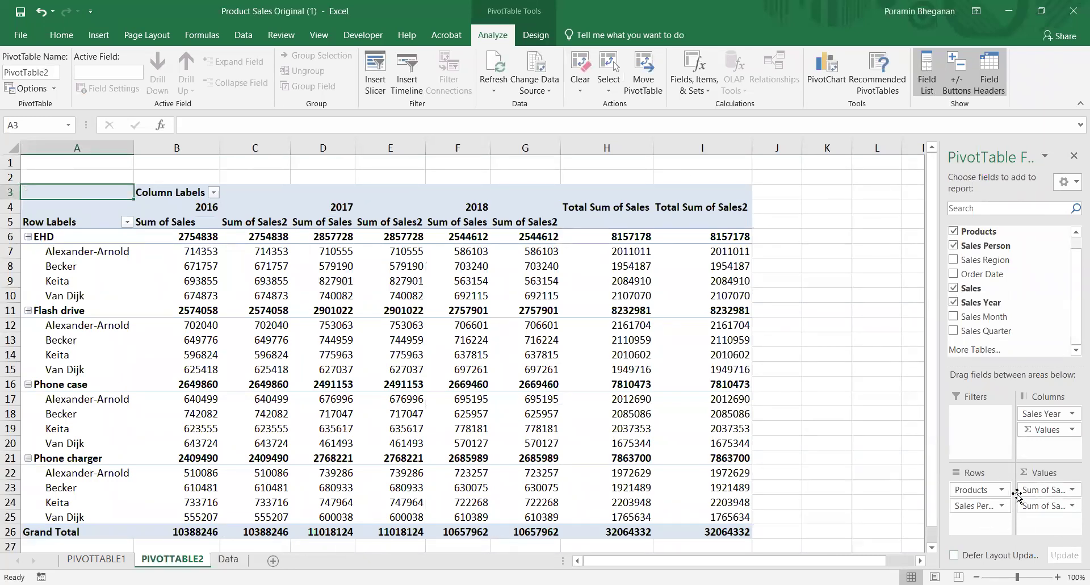
left_click_drag(940, 452, 858, 460)
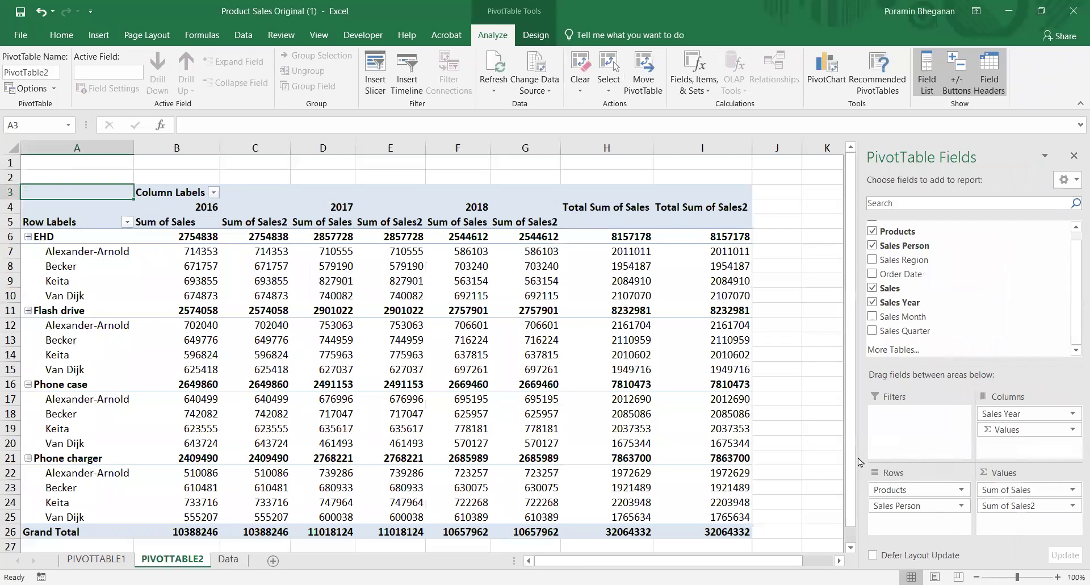
left_click(1072, 506)
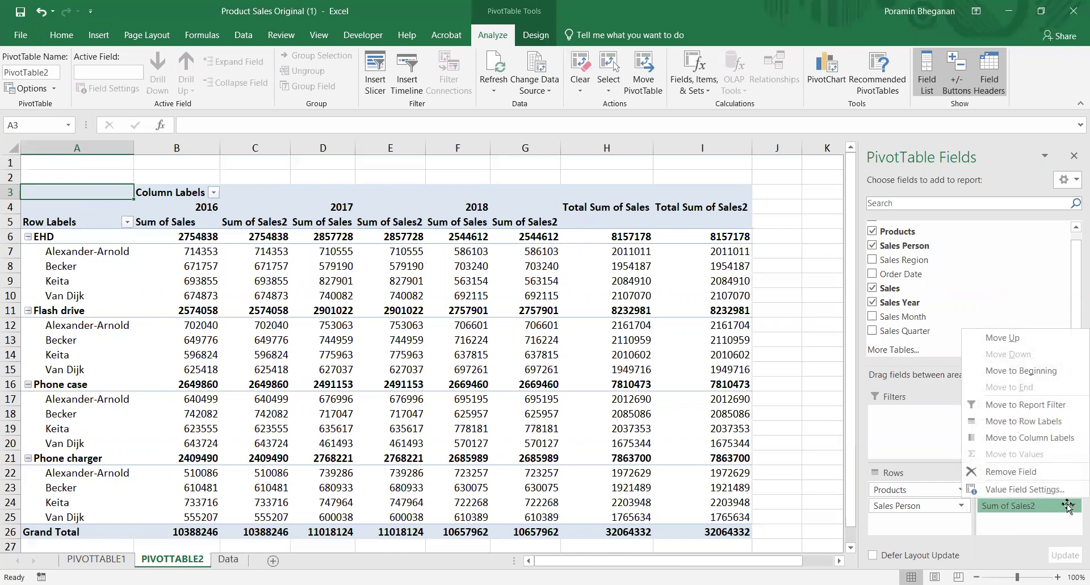
left_click(1015, 489)
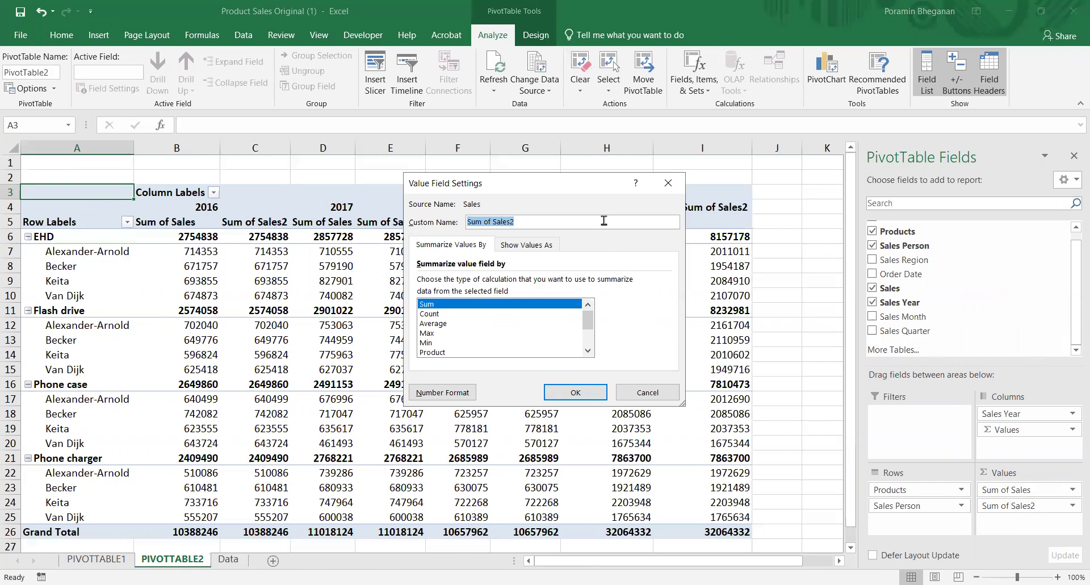
type("Average")
left_click(442, 325)
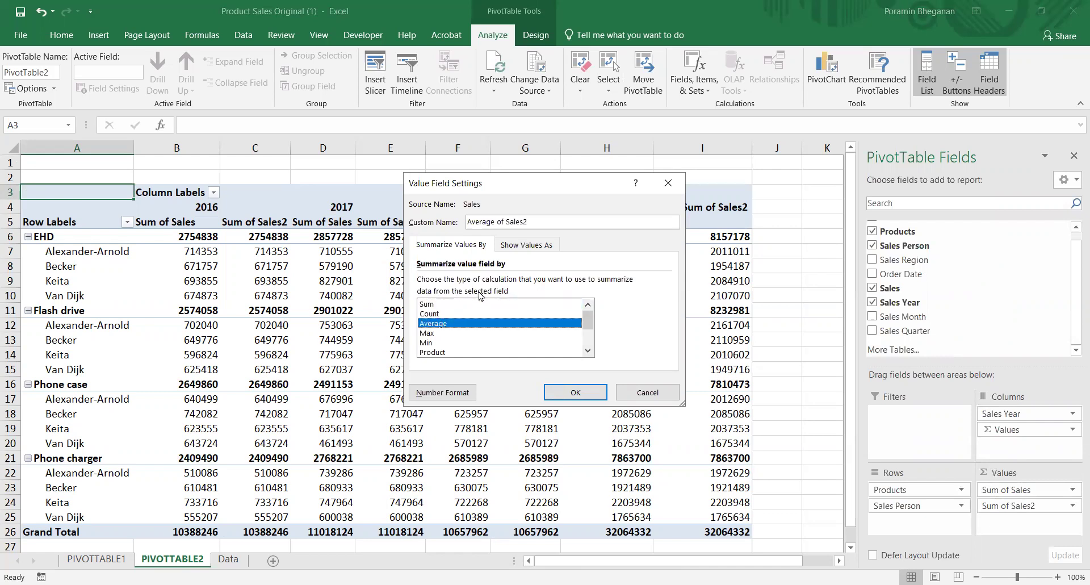
left_click(574, 390)
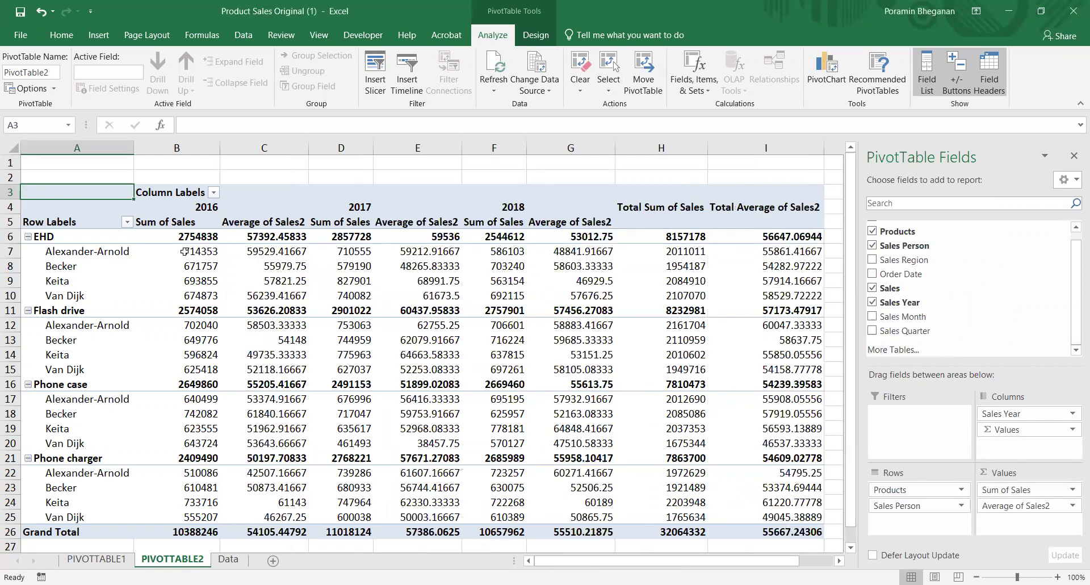
Format all sum and average figures in B6:I26, including the totals, as Currency with the $ English (United States) symbol.
left_click_drag(177, 237, 794, 531)
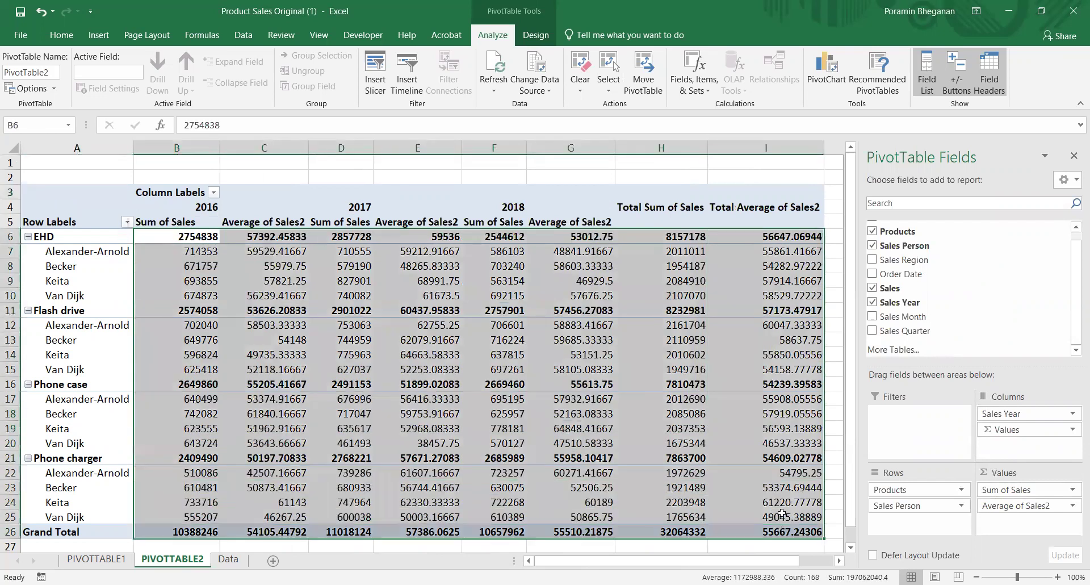
right_click(678, 277)
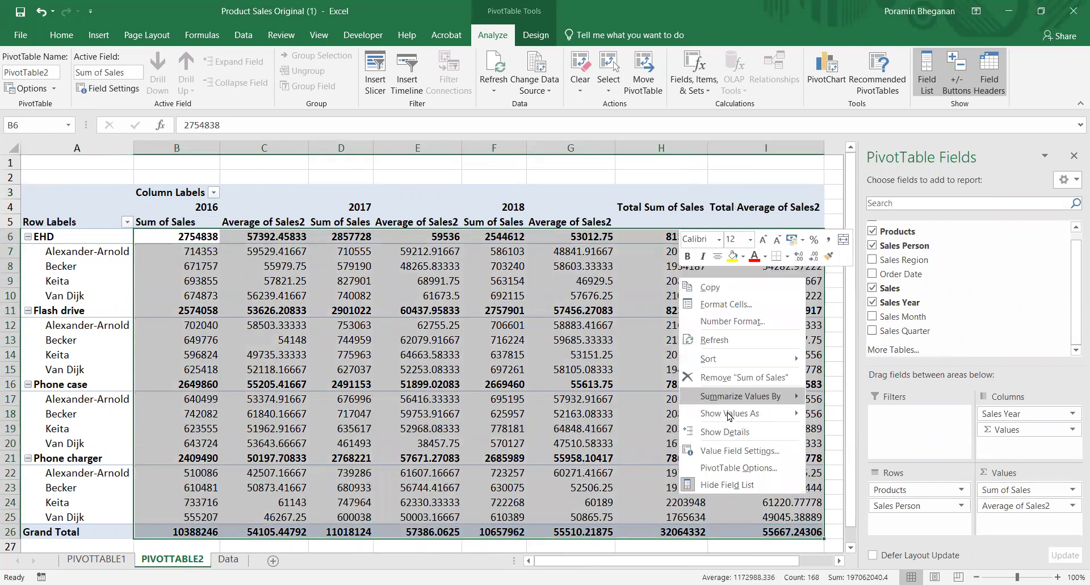
left_click(726, 304)
left_click(596, 214)
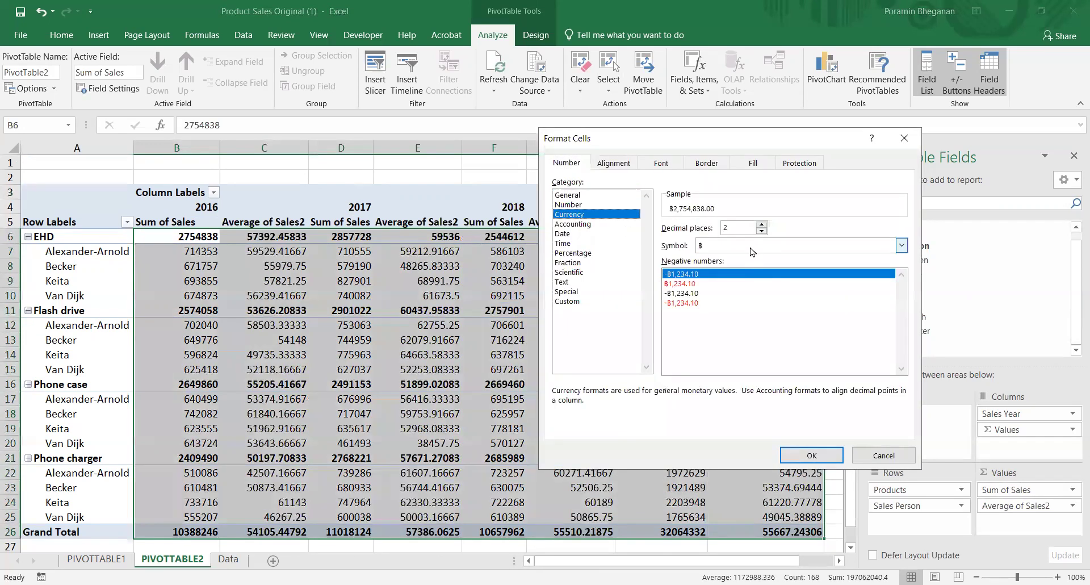
left_click(750, 248)
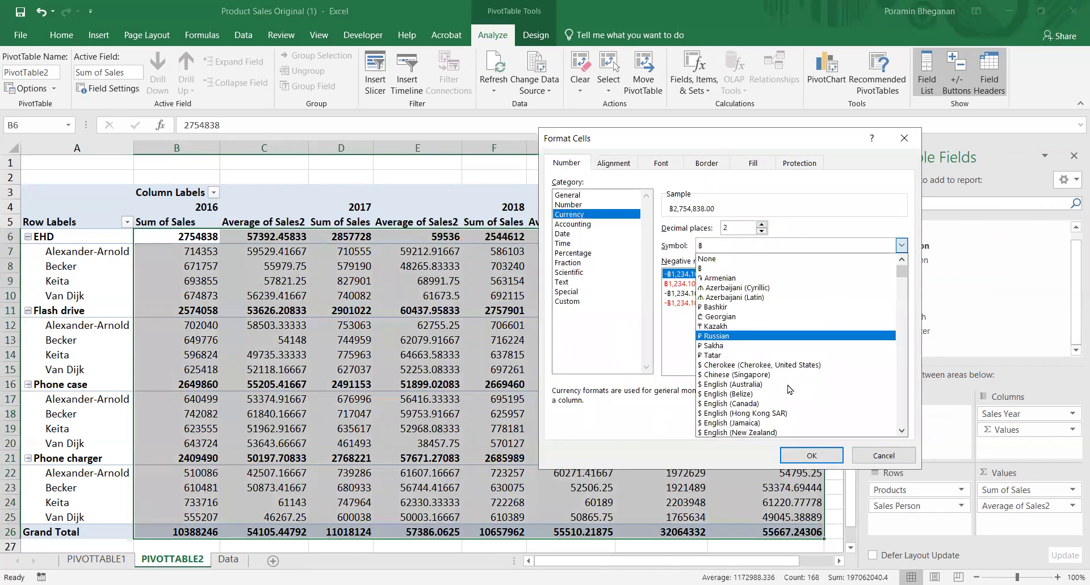
left_click(902, 432)
scroll(902, 432, "down", 1)
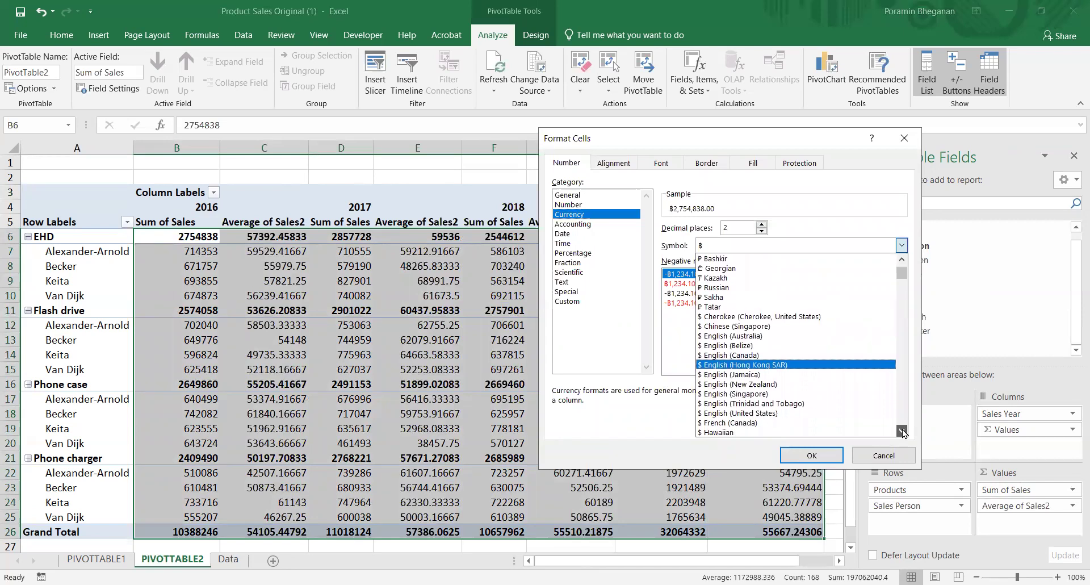
left_click(827, 412)
left_click(829, 458)
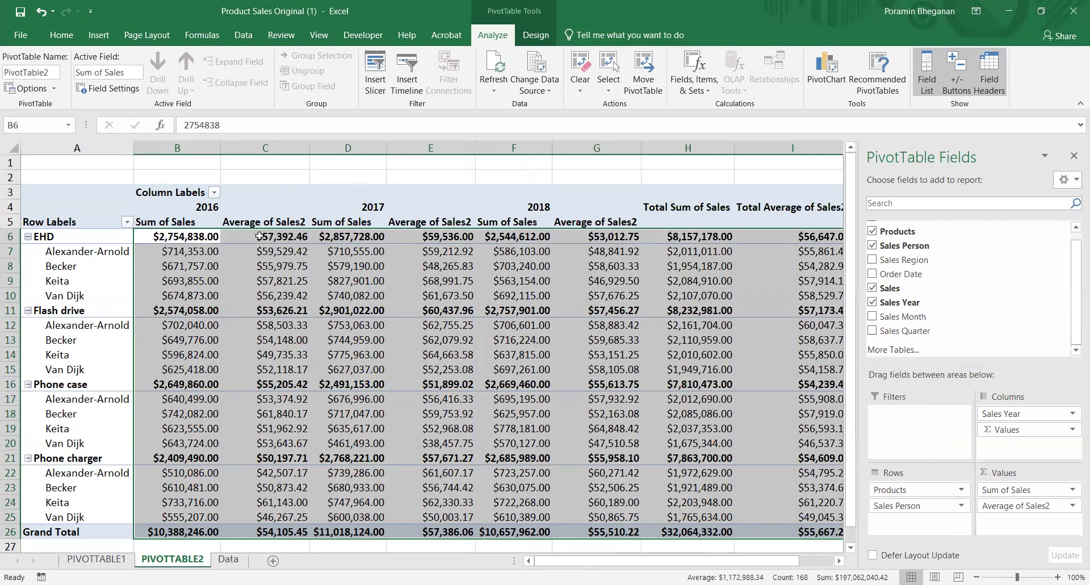
Change the custom name of the average value field to "Average of Sales".
left_click(1072, 505)
left_click(1065, 491)
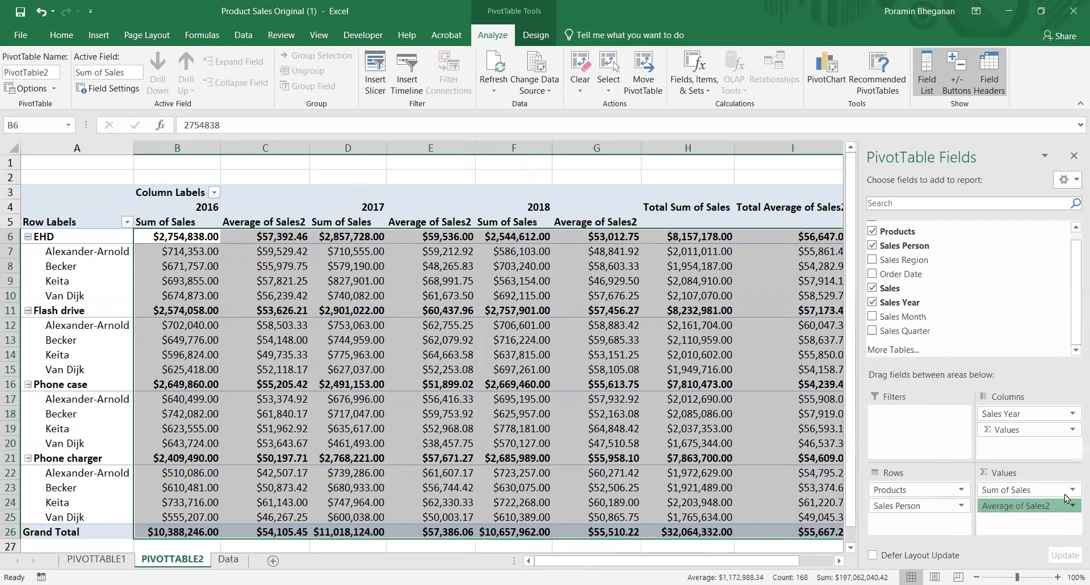
left_click(576, 221)
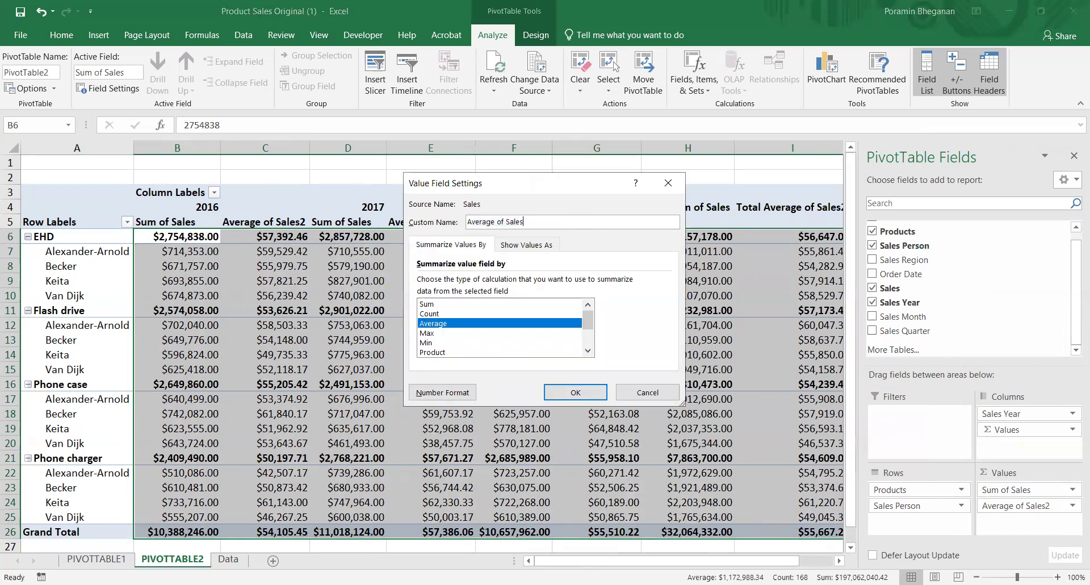
left_click(597, 391)
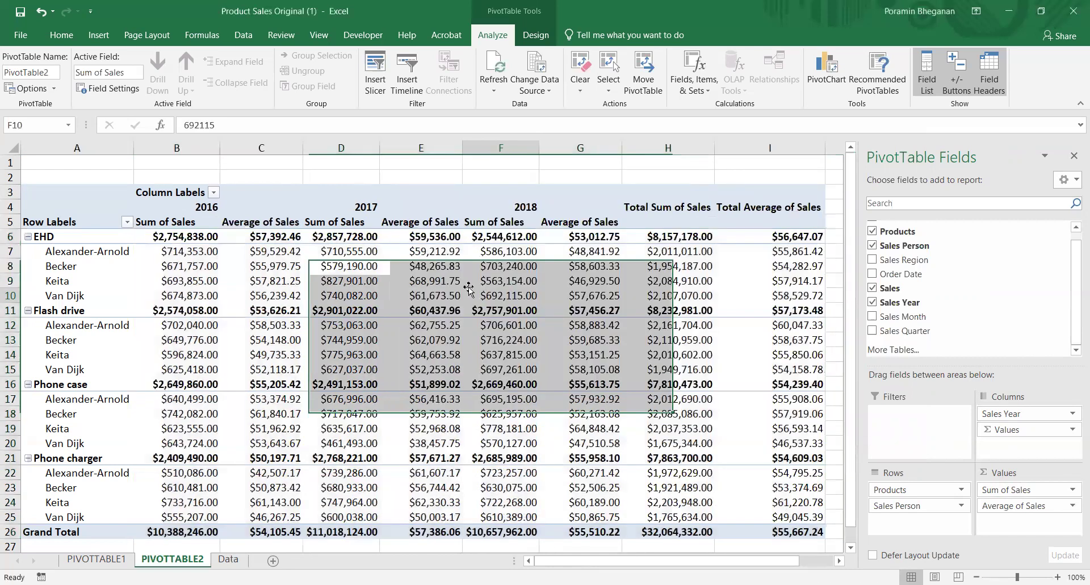
left_click(485, 294)
mouse_move(246, 251)
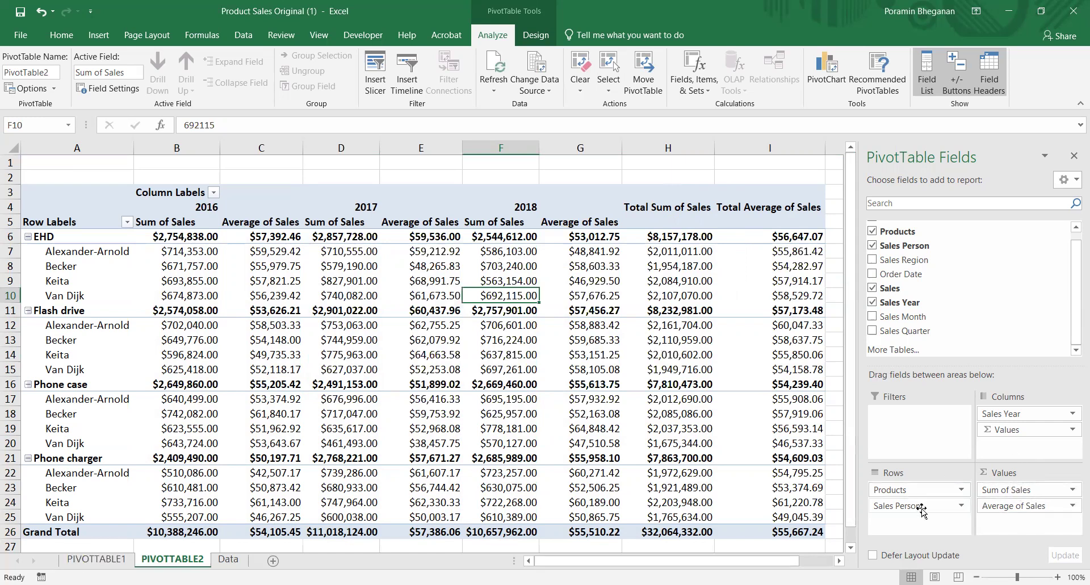
left_click(88, 559)
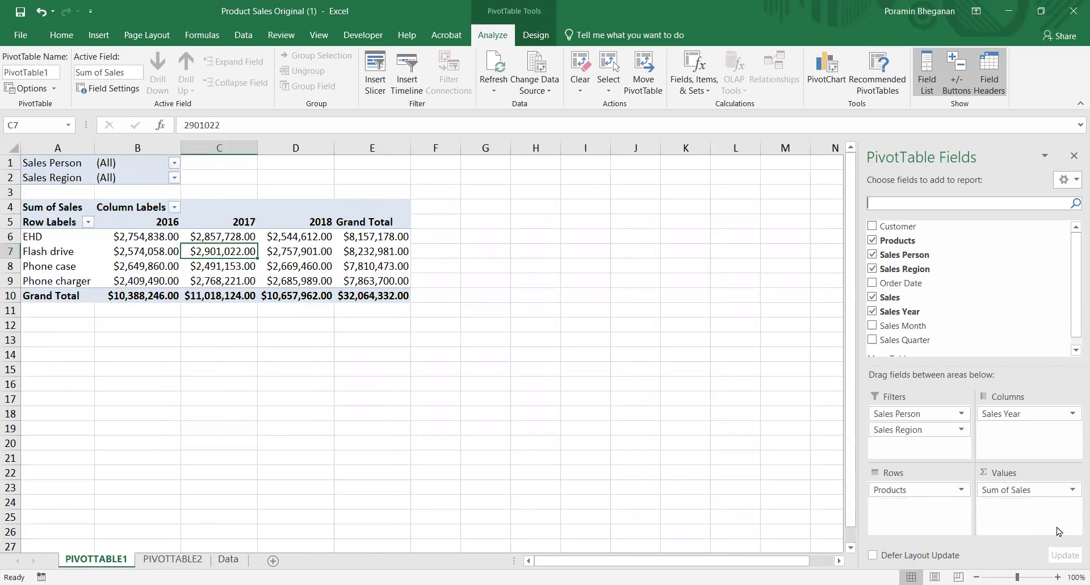
left_click(189, 559)
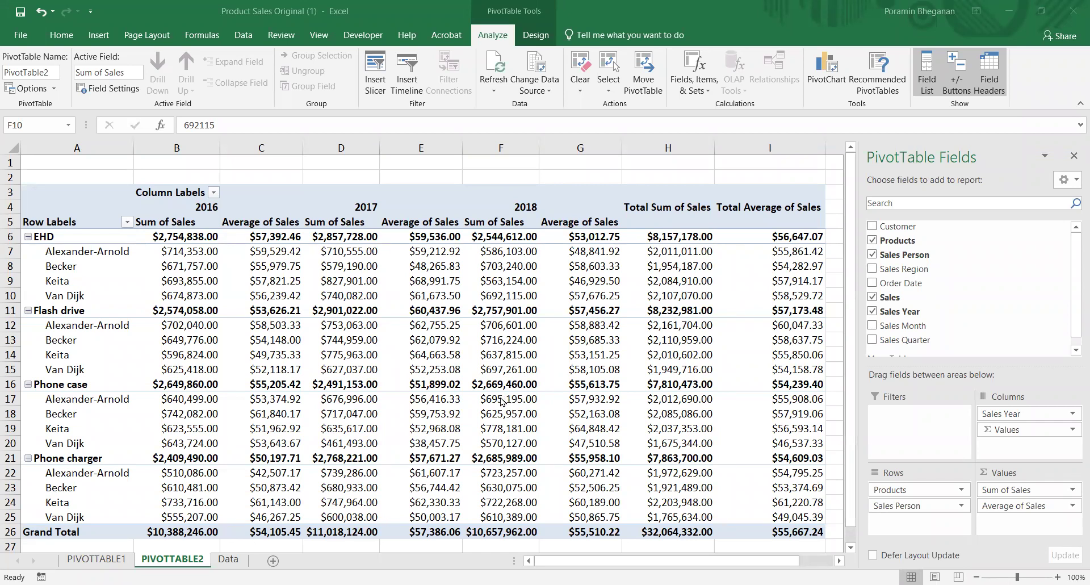
Create a third PivotTable on a new worksheet from the product sales table named Data and activate its report area.
left_click(229, 559)
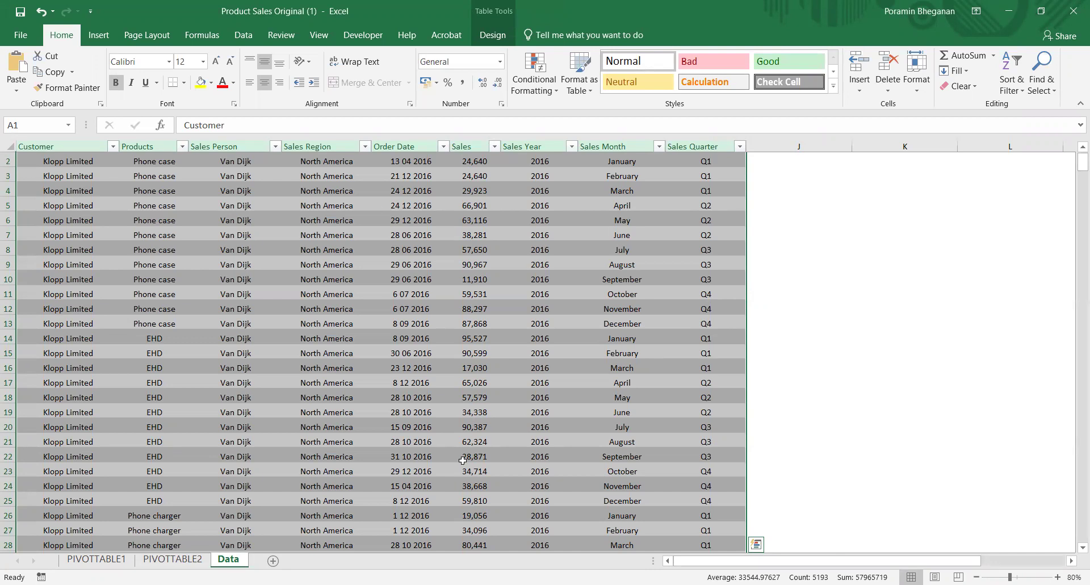
left_click(93, 39)
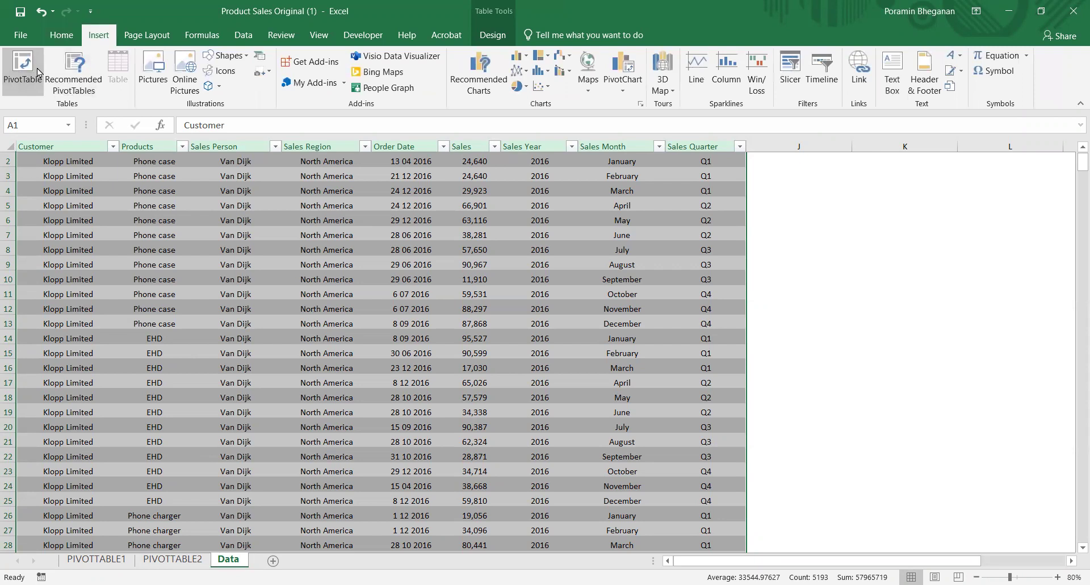
left_click(38, 72)
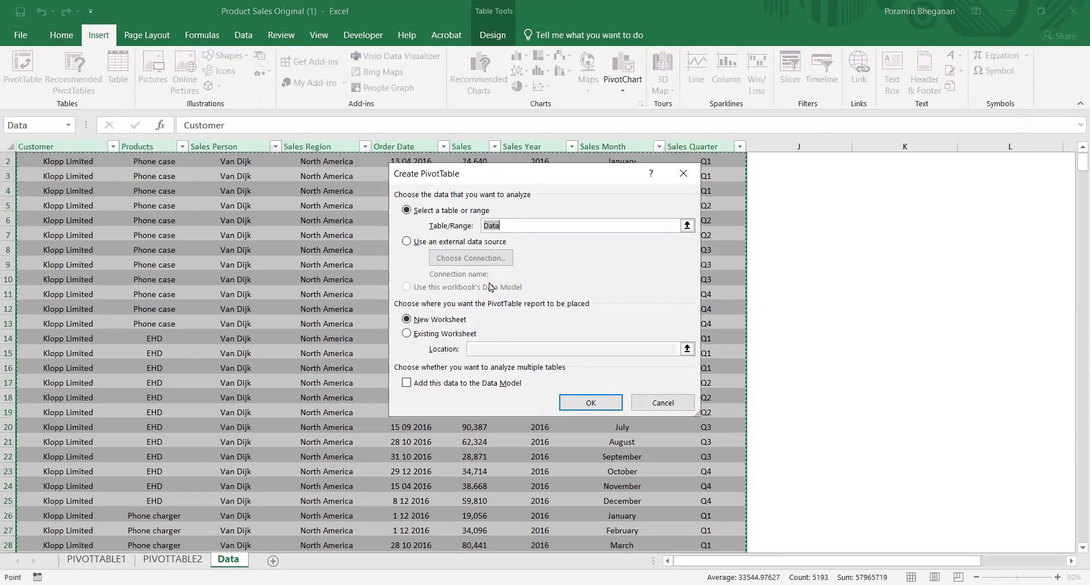
left_click(595, 403)
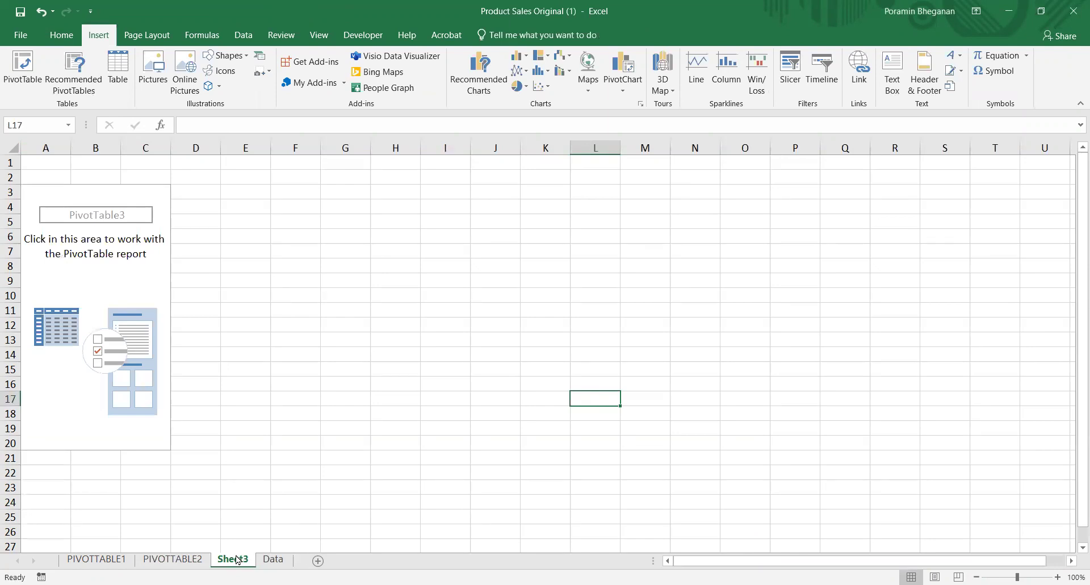
left_click(49, 349)
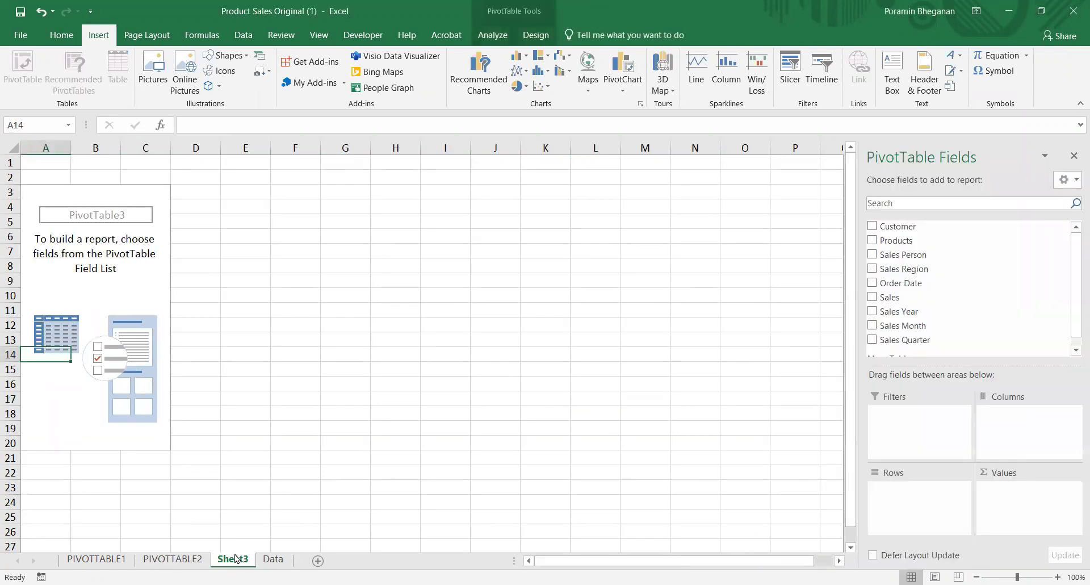
Rename the new worksheet as PIVOTTABLE3.
double_click(233, 559)
type("P")
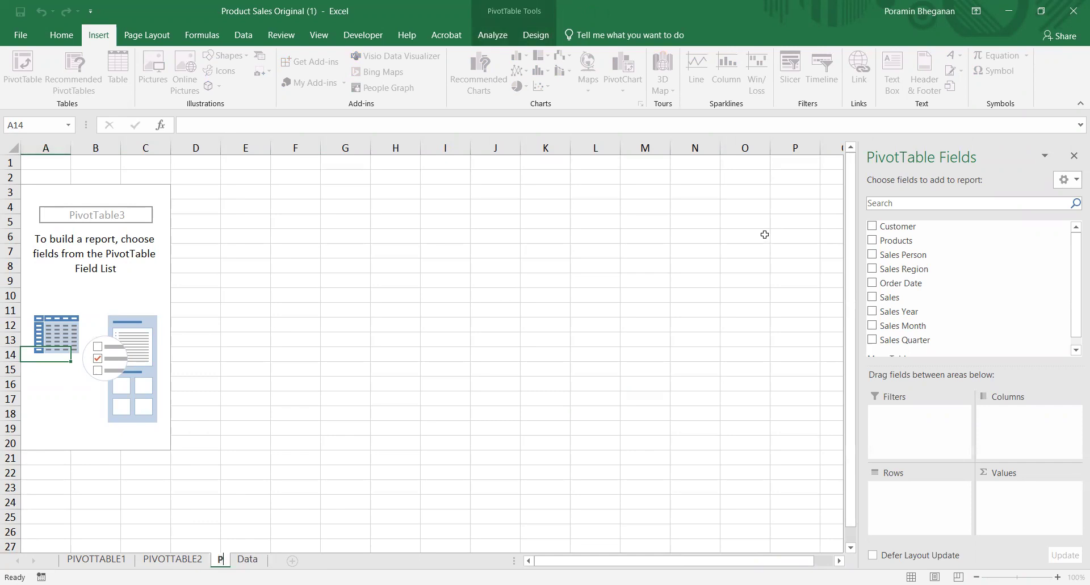
type("IVOTTAB")
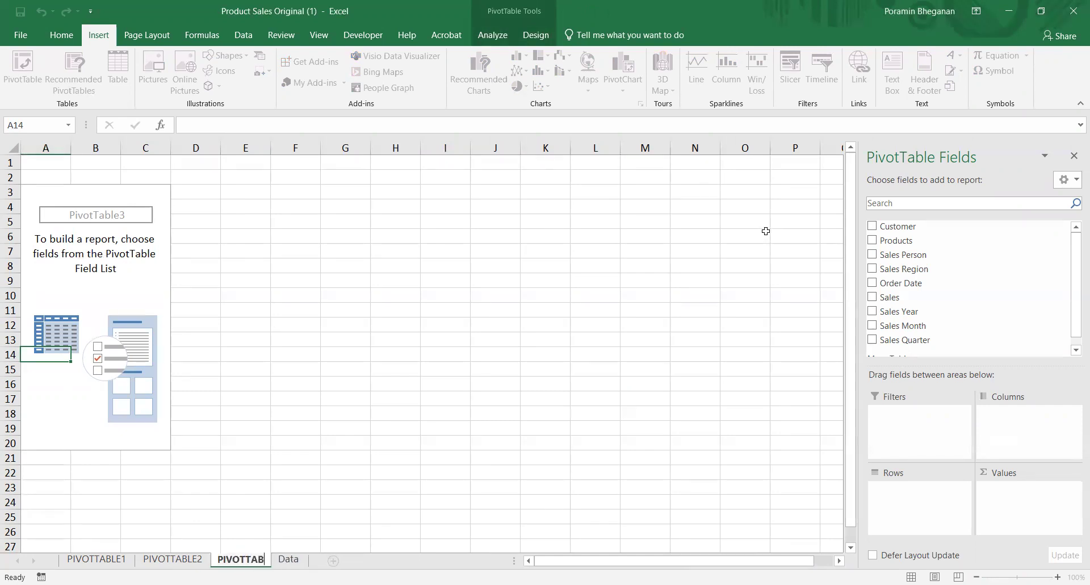
type("LE3")
key("Return")
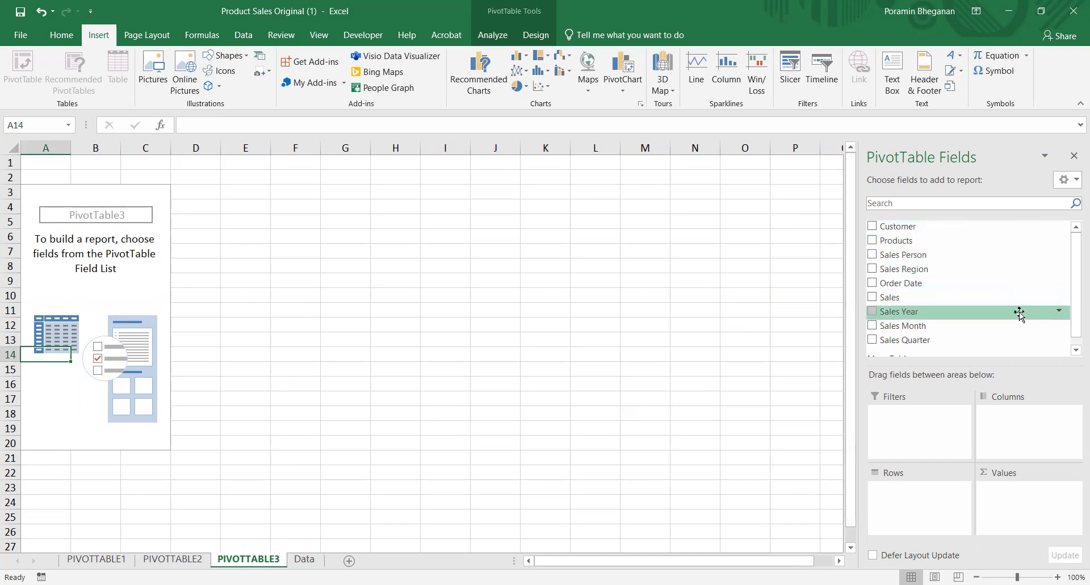
Lay out the third PivotTable with Sales Year as columns, Sales Person and Sales Quarter as nested rows, and the sum of Sales as values.
left_click_drag(1012, 312, 1050, 423)
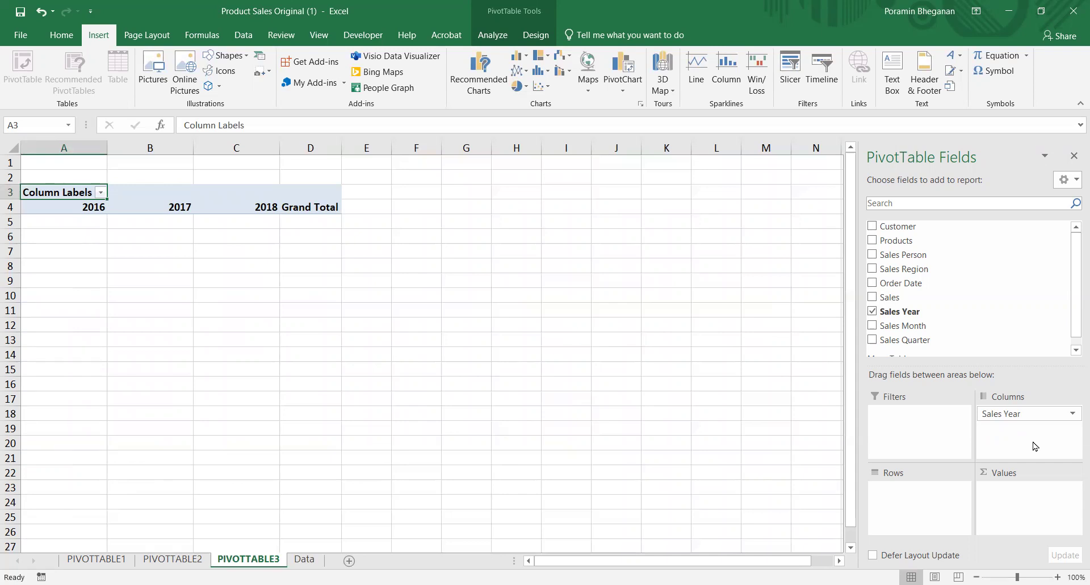
mouse_move(903, 256)
left_mouse_down()
mouse_move(895, 401)
mouse_move(790, 338)
left_mouse_up()
left_click(156, 238)
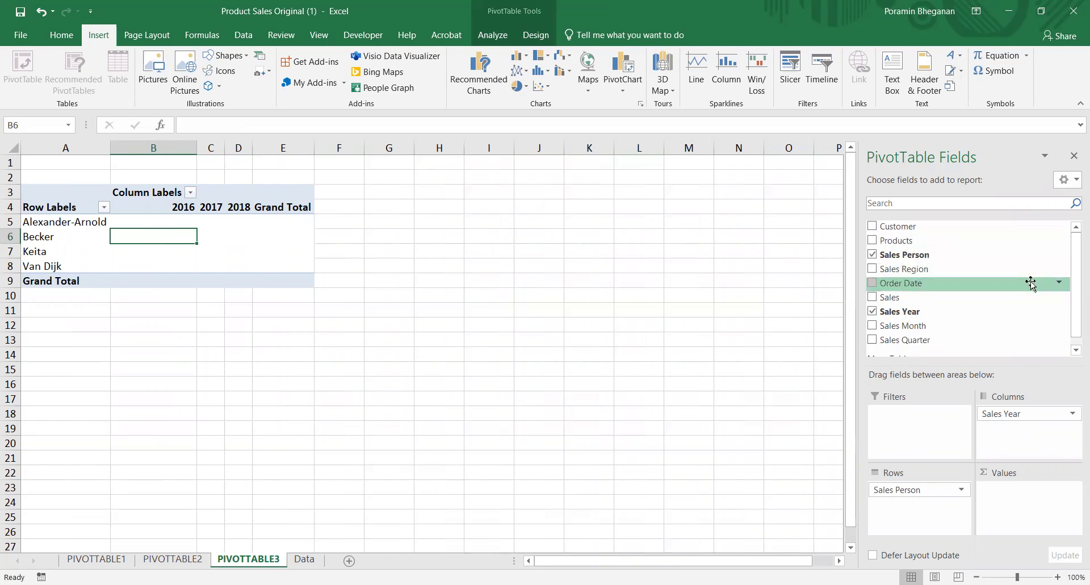
left_click_drag(961, 340, 936, 499)
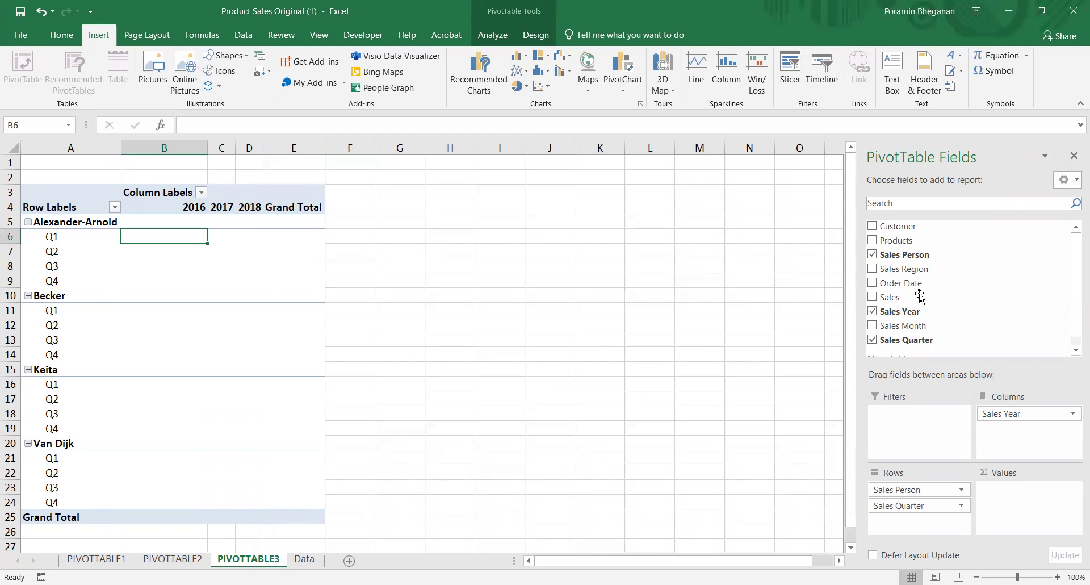
scroll(1073, 324, "down", 1)
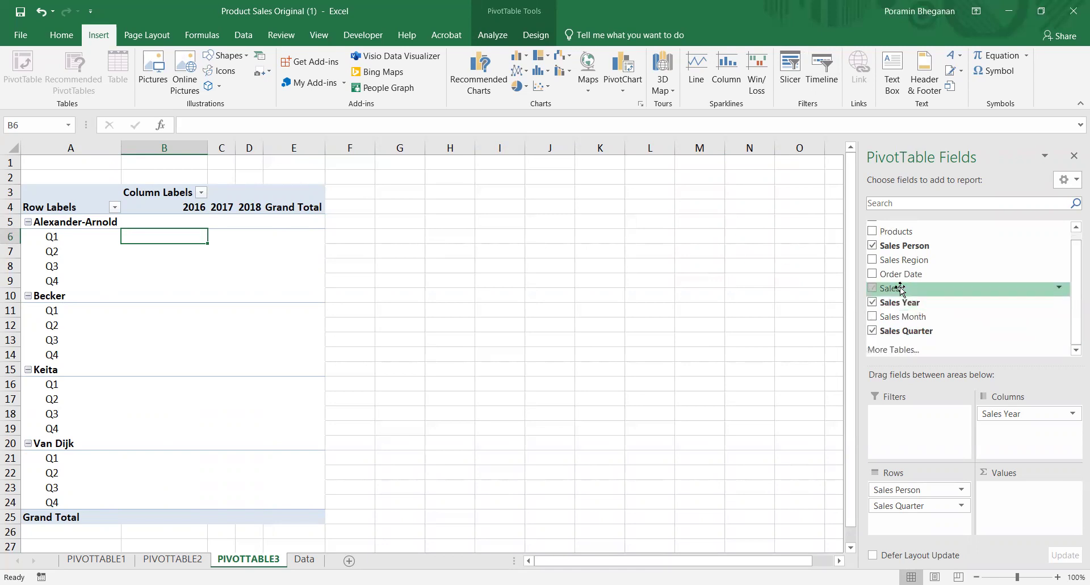
left_click_drag(900, 288, 1005, 491)
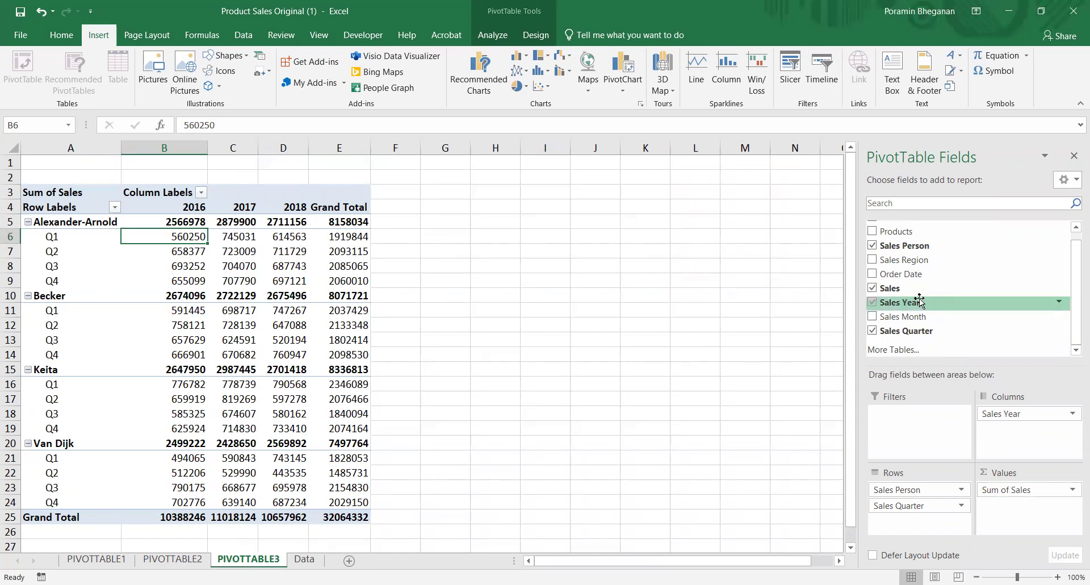
Add Sales to the values a second time, with the custom name "%of GT" and values shown as % of Grand Total.
left_click_drag(890, 290, 987, 501)
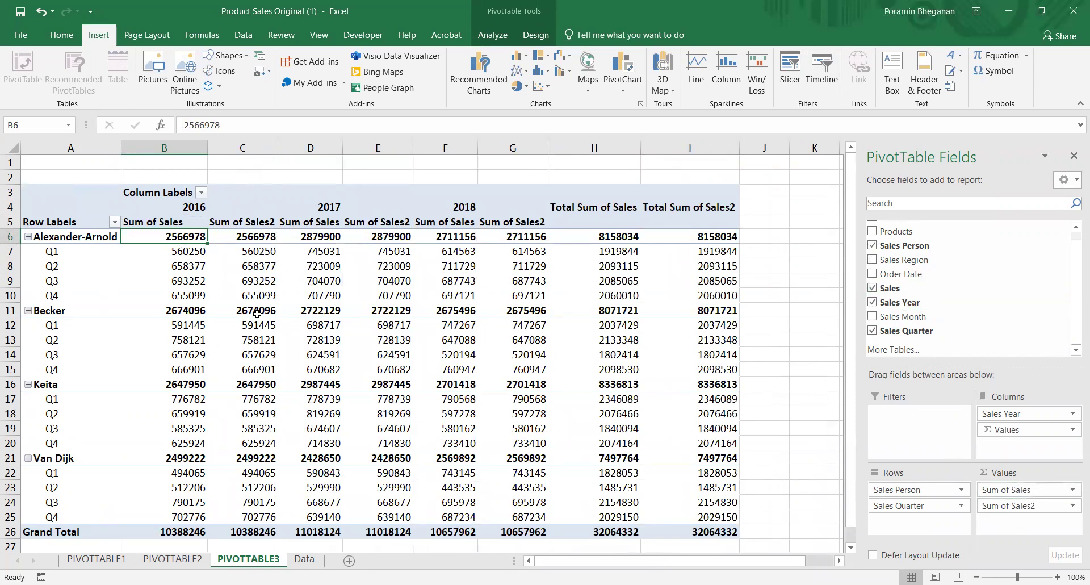
mouse_move(258, 328)
left_click(1072, 507)
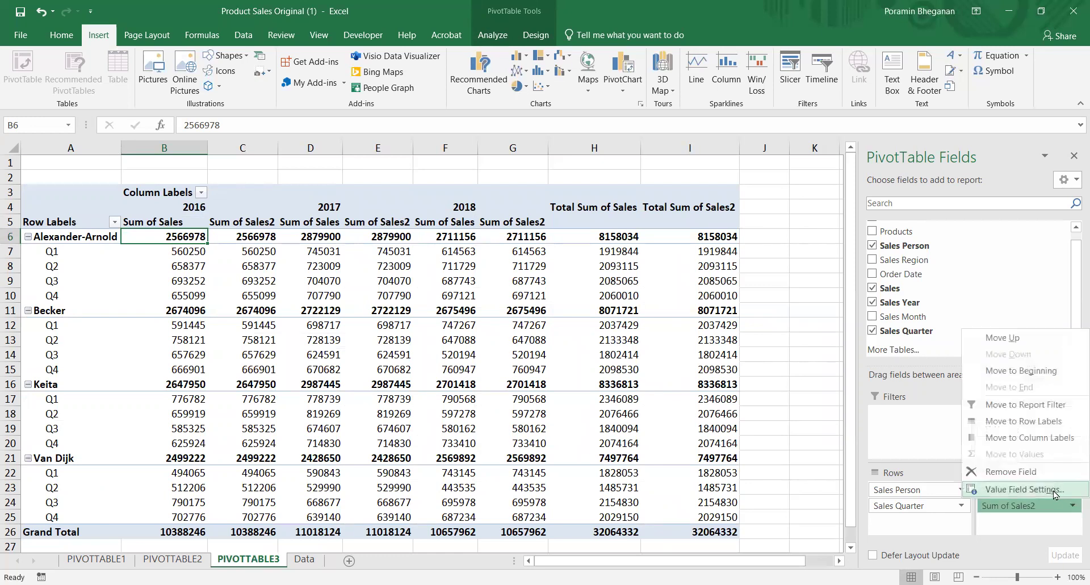
left_click(1024, 489)
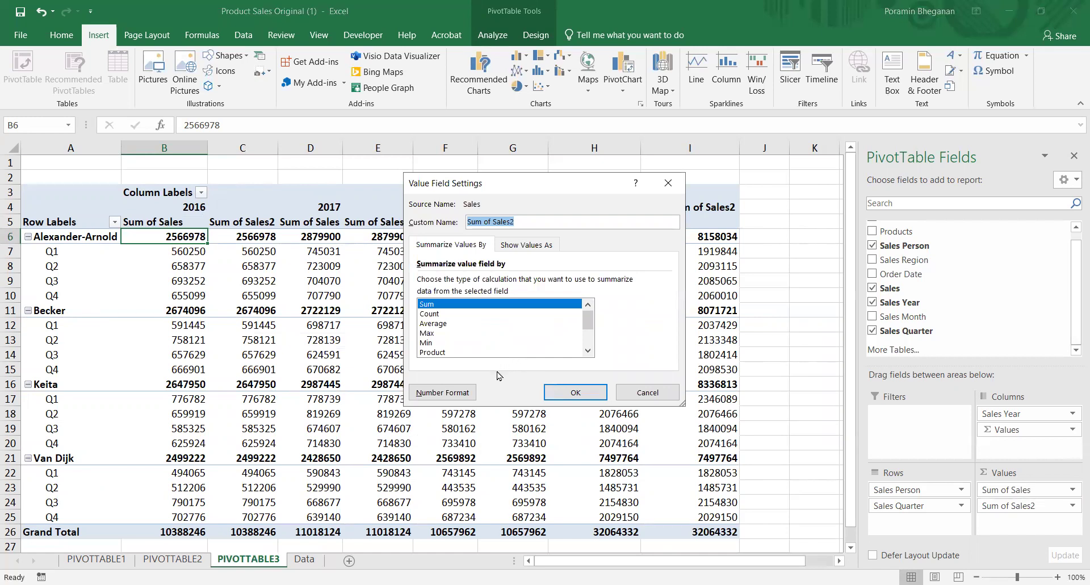
type("%of GT")
left_click(539, 250)
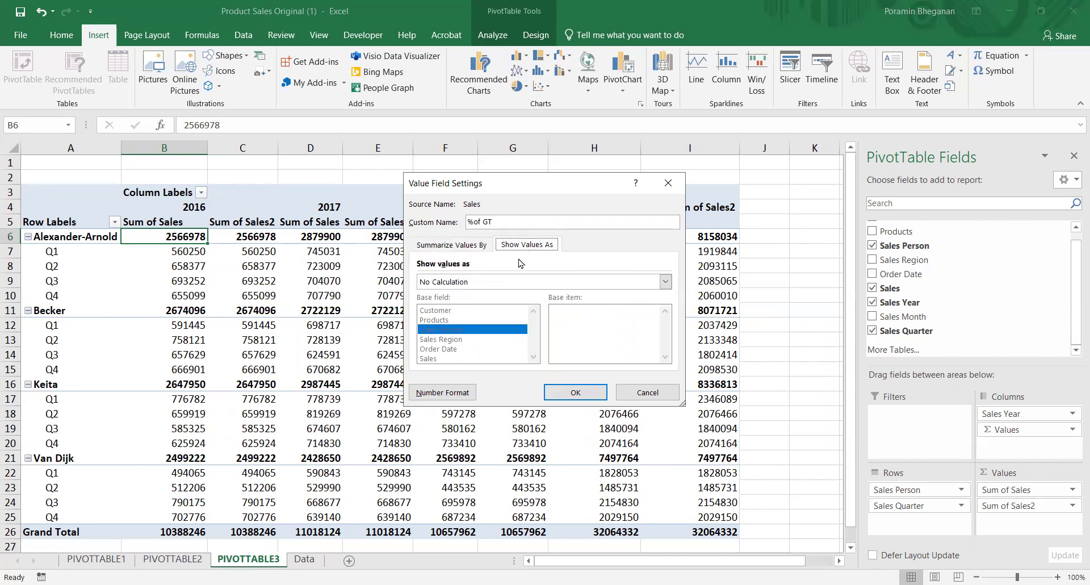
left_click(665, 283)
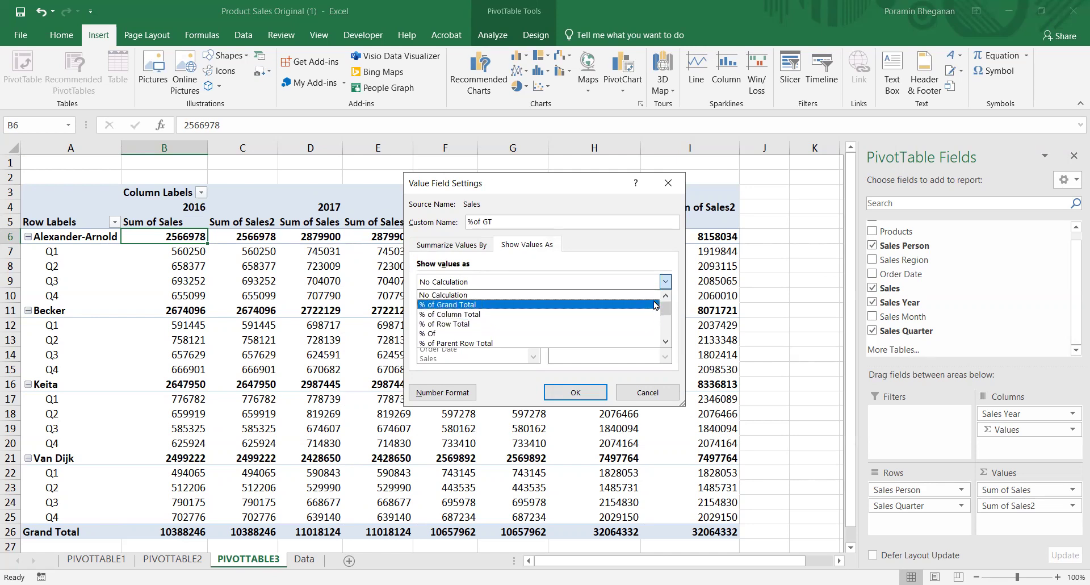
left_click(656, 305)
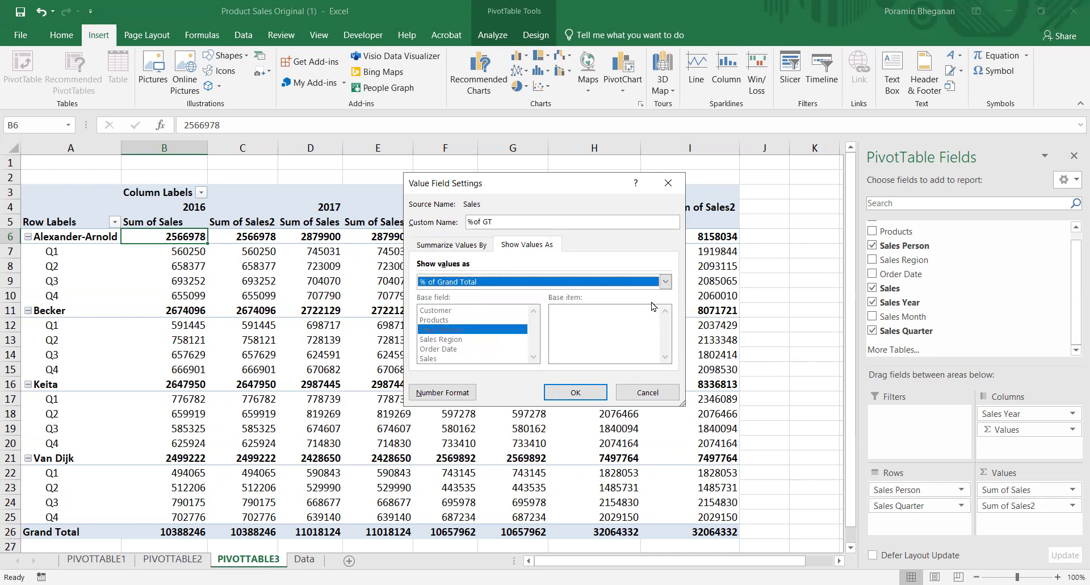
left_click(597, 396)
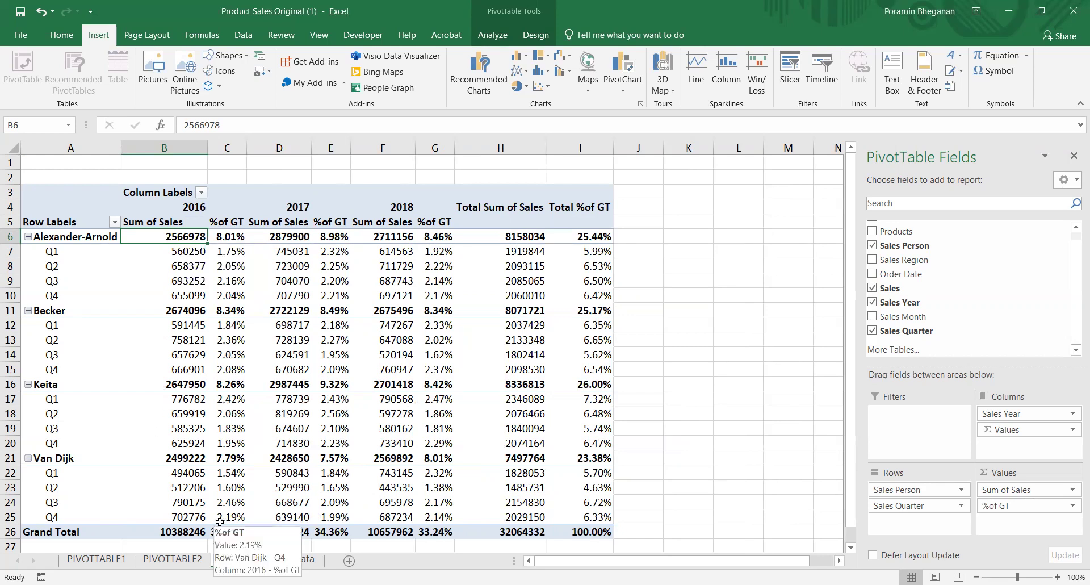
Format all Sum of Sales columns in rows 6 to 26, including the total column, as Currency with the $ English (United States) symbol.
left_click(185, 530)
mouse_move(193, 274)
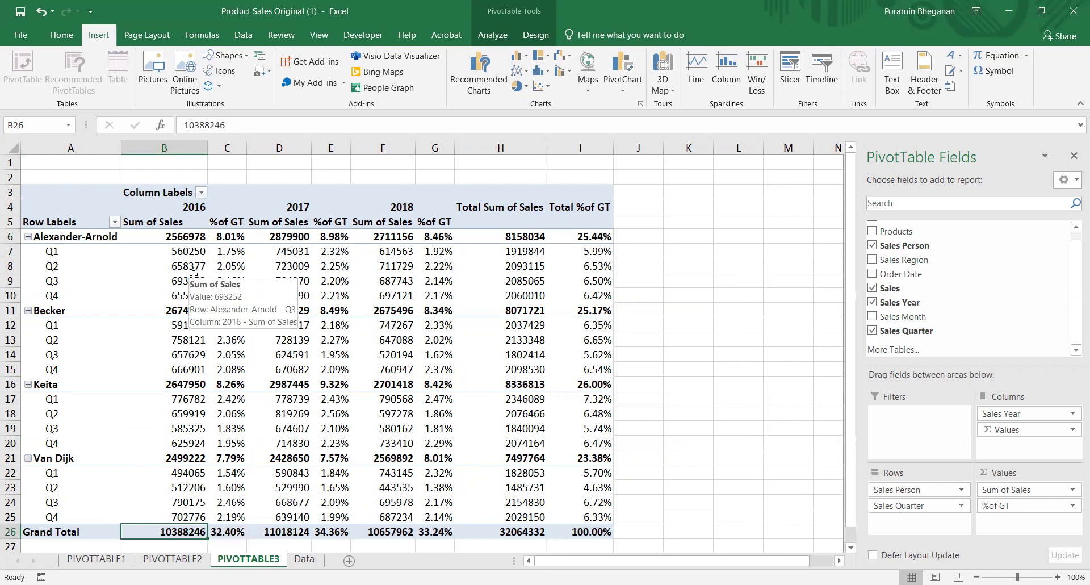
left_click(181, 234, "shift")
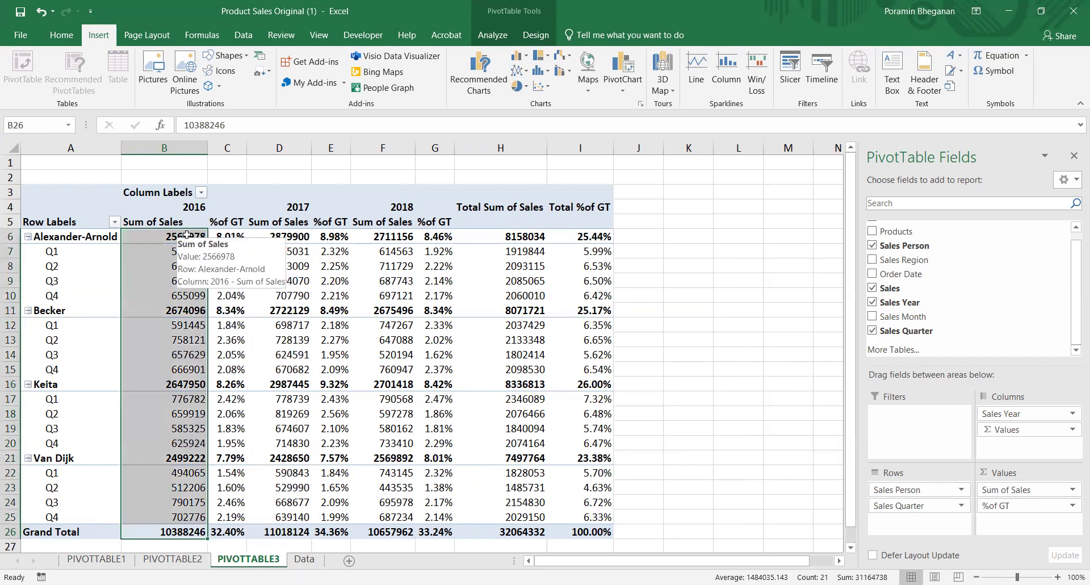
left_click_drag(286, 237, 294, 528)
left_click_drag(405, 531, 396, 236)
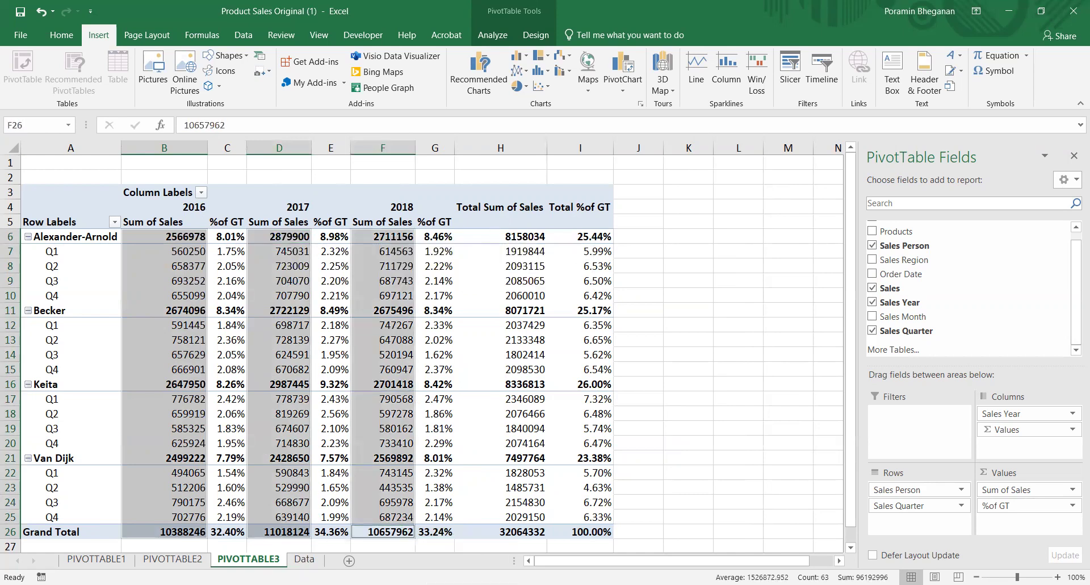
left_click(529, 532, "shift")
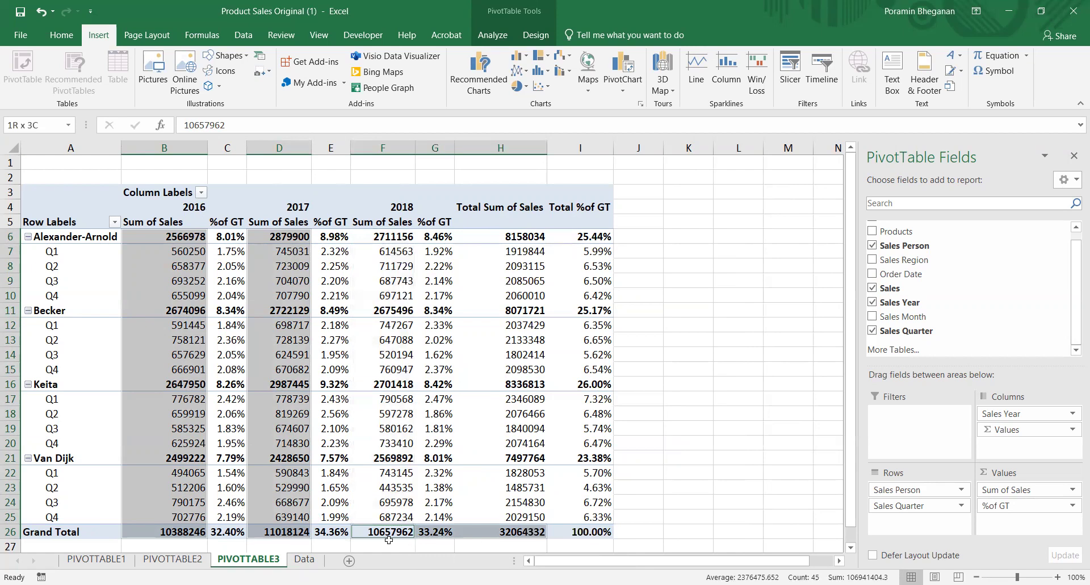
left_click(386, 238, "shift")
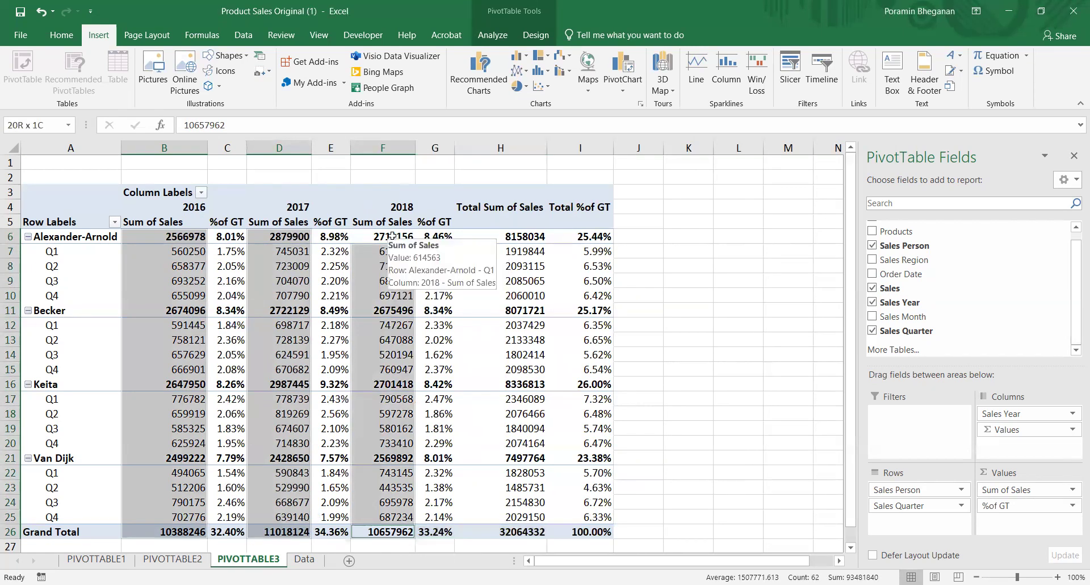
left_click_drag(490, 241, 517, 530)
right_click(516, 265)
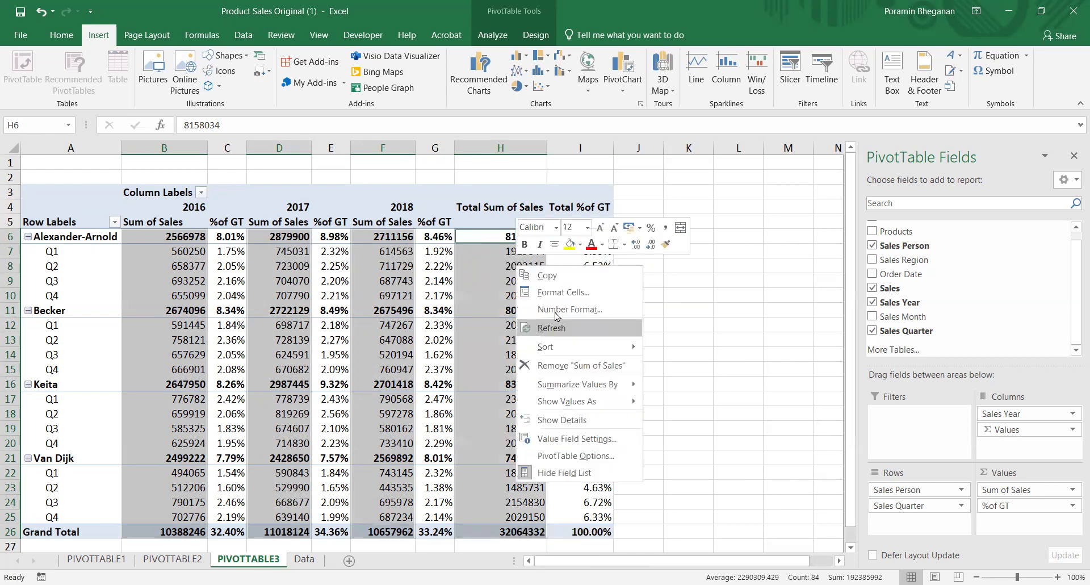
left_click(556, 293)
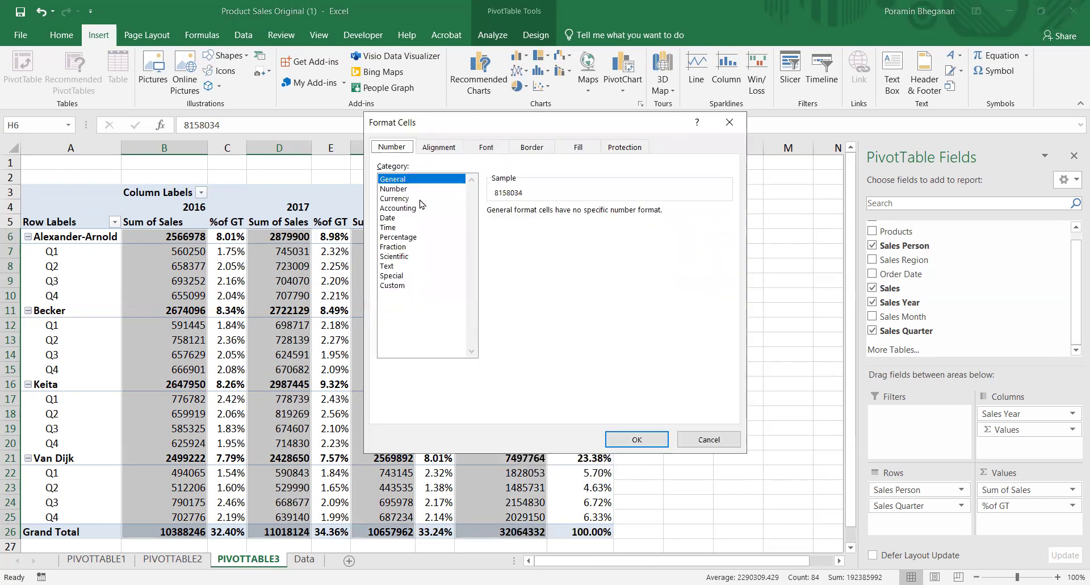
left_click(421, 198)
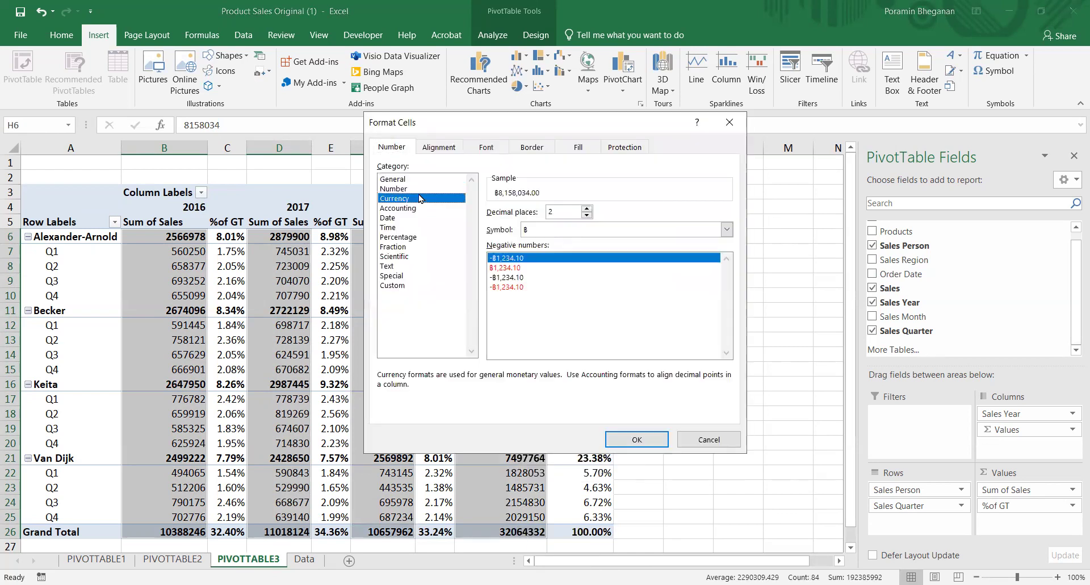
left_click(569, 228)
left_click(725, 415)
left_click(725, 416)
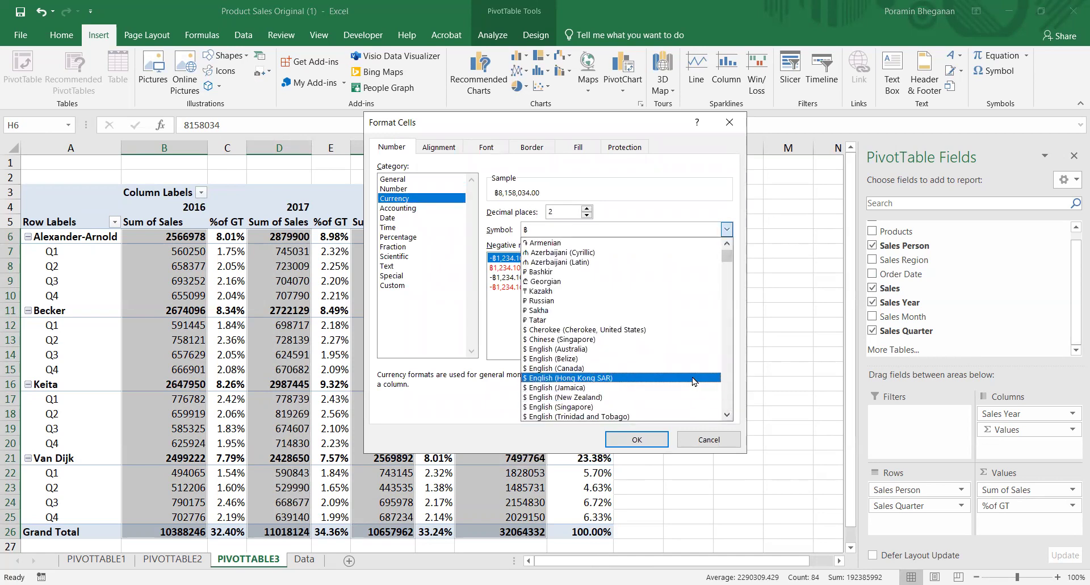
left_click(726, 415)
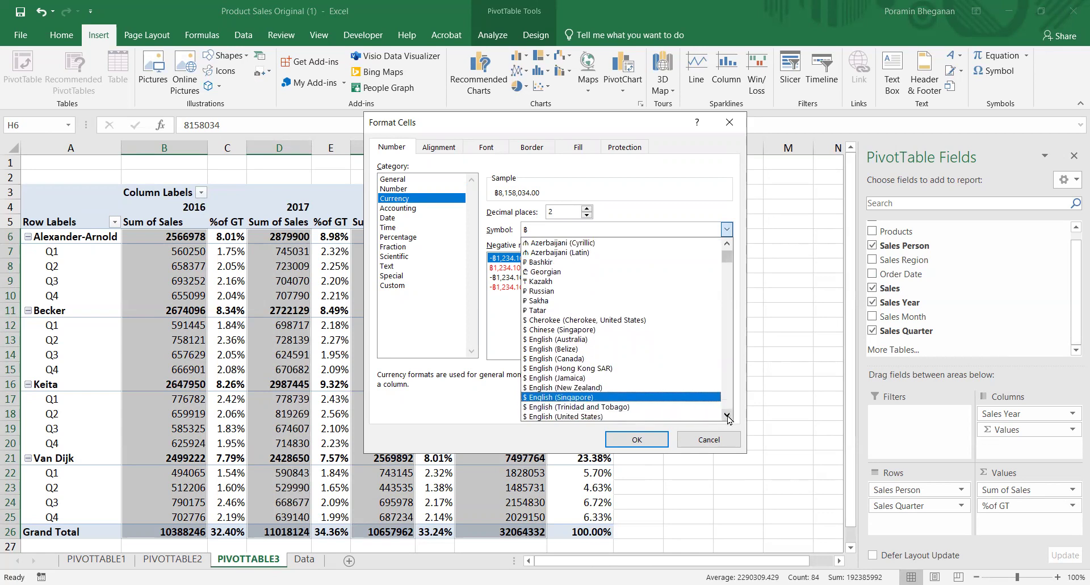
left_click(708, 418)
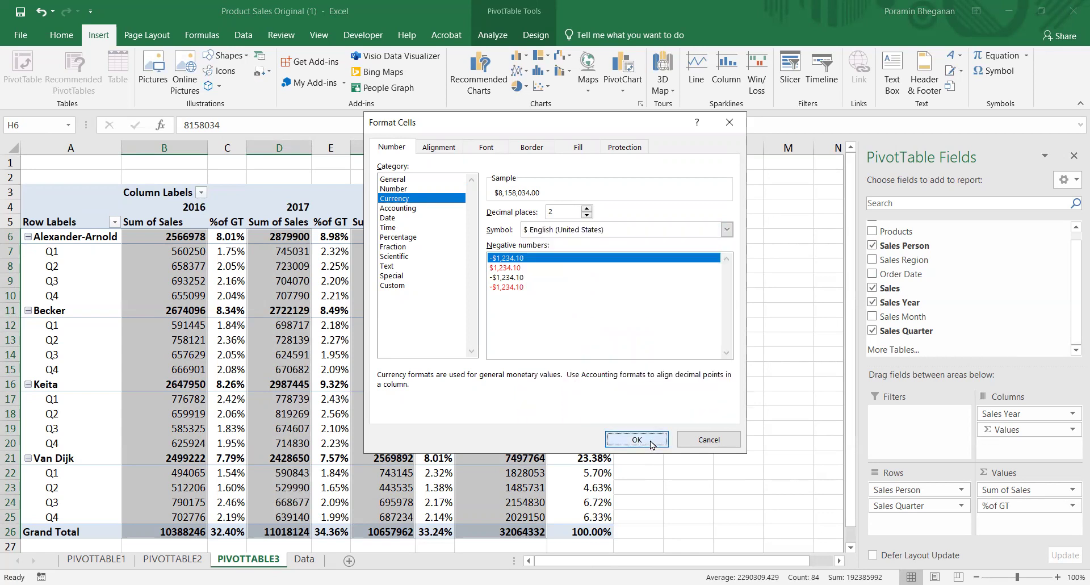
left_click(636, 439)
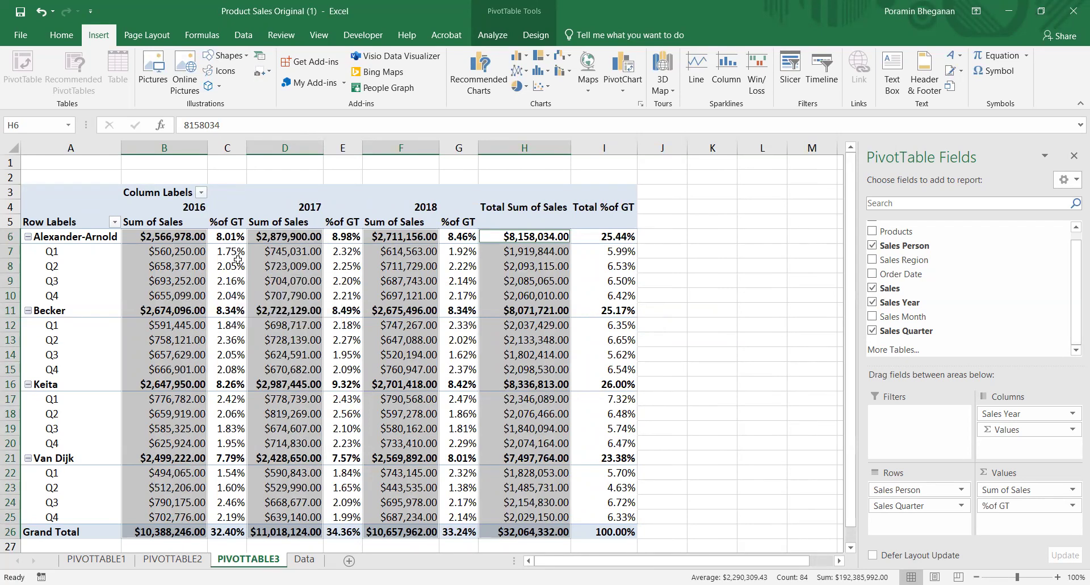
mouse_move(240, 255)
left_click(30, 310)
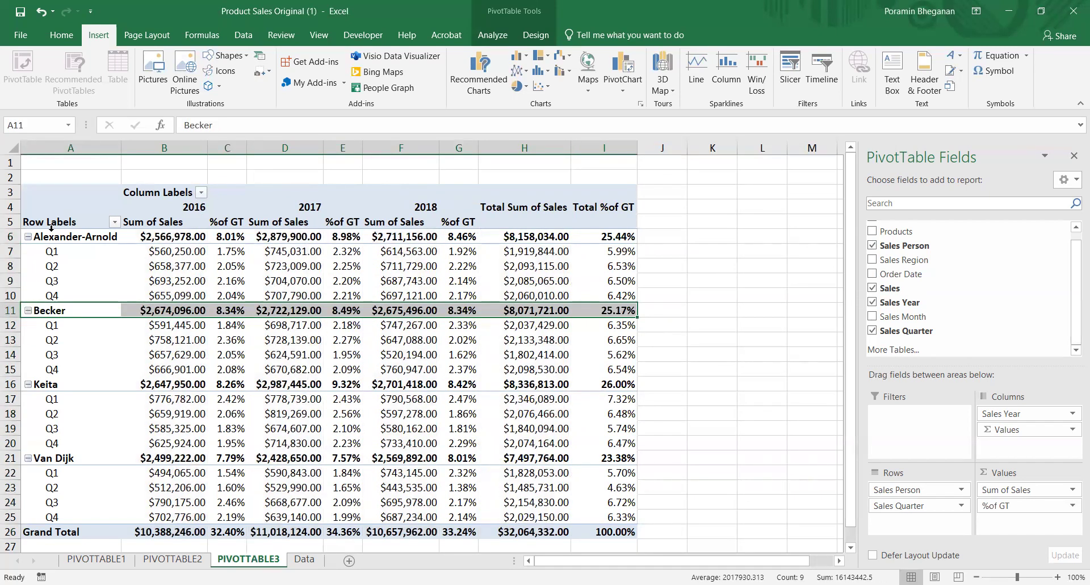
Collapse the quarter rows of all four salespersons in the third PivotTable, examining the first salesperson's quarterly sales and percentages before collapsing that group.
left_click(101, 286)
left_click(35, 311)
left_click(27, 311)
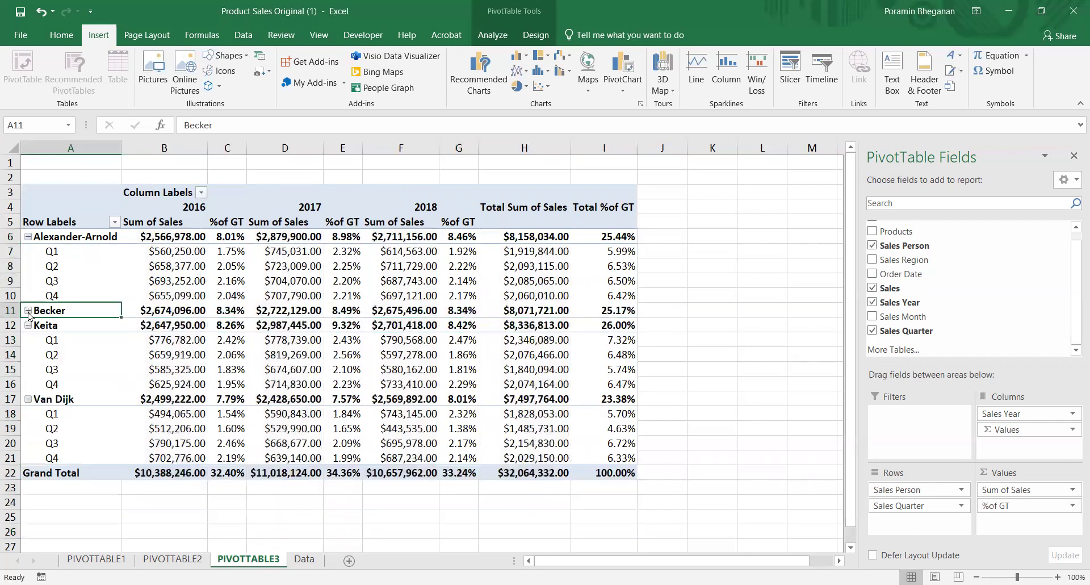
left_click(27, 325)
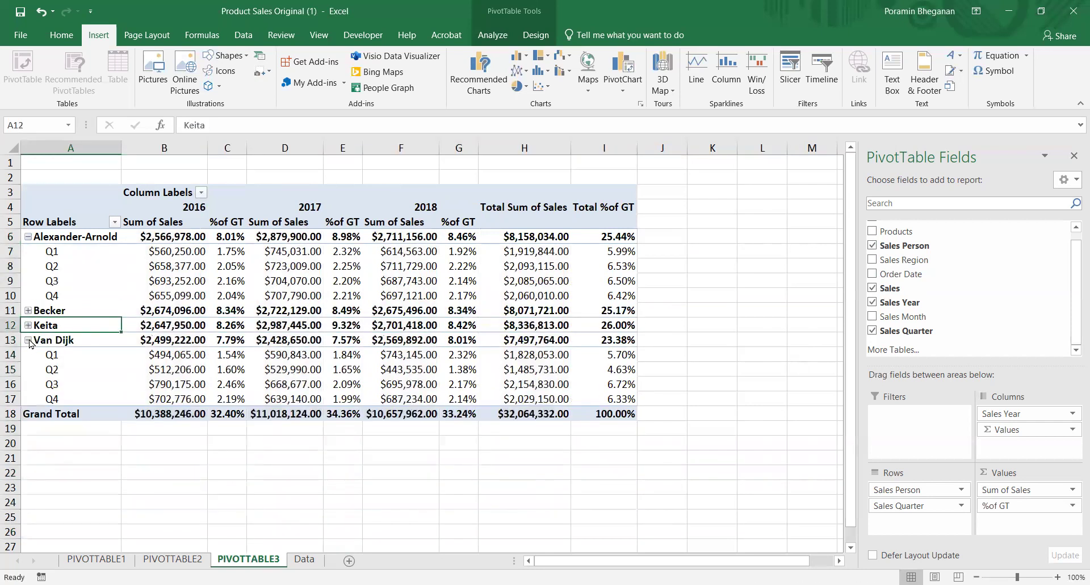
left_click(28, 340)
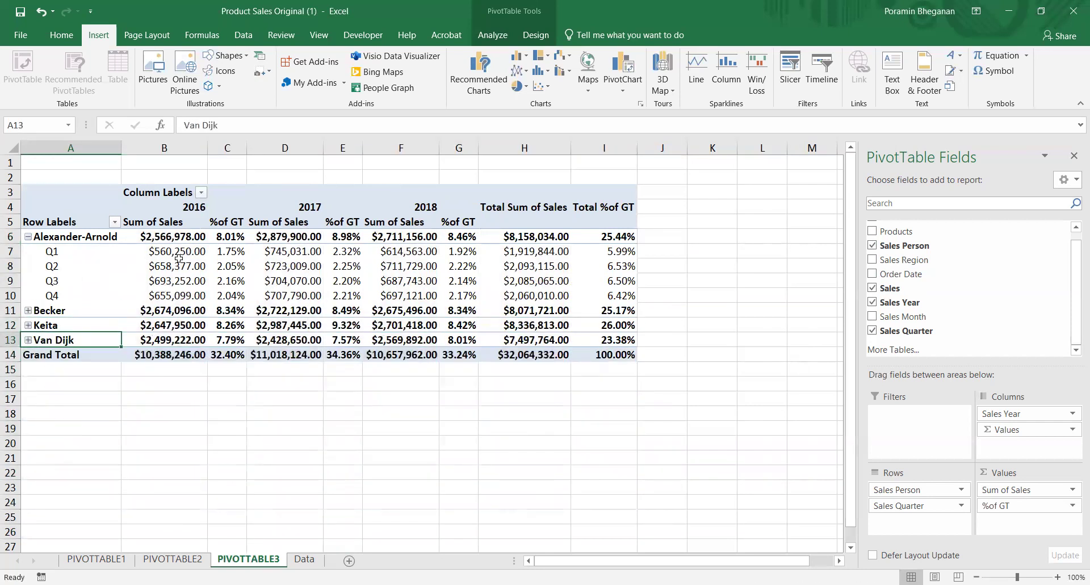
mouse_move(181, 257)
mouse_move(239, 261)
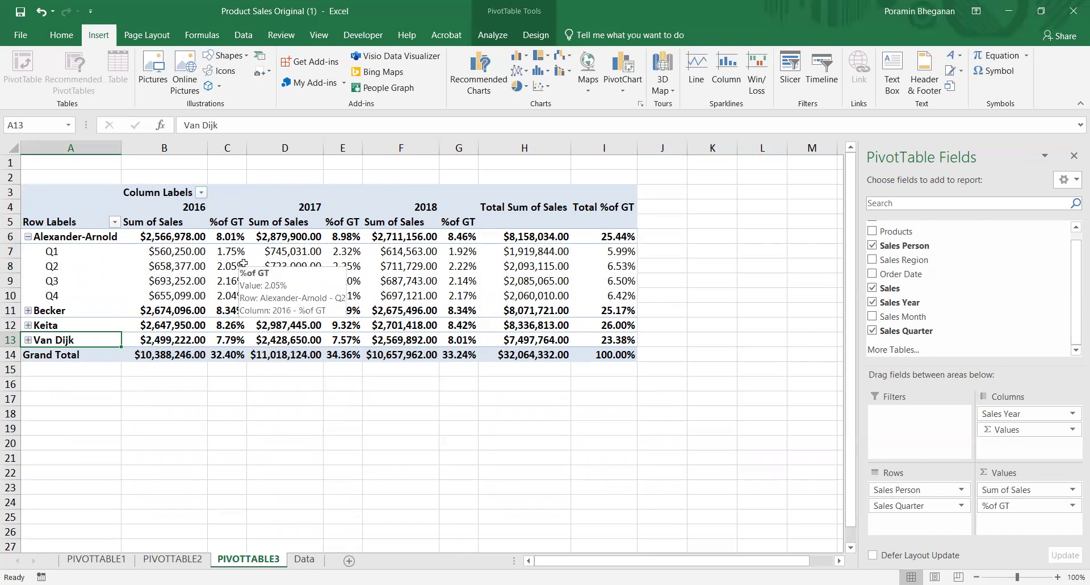
mouse_move(245, 240)
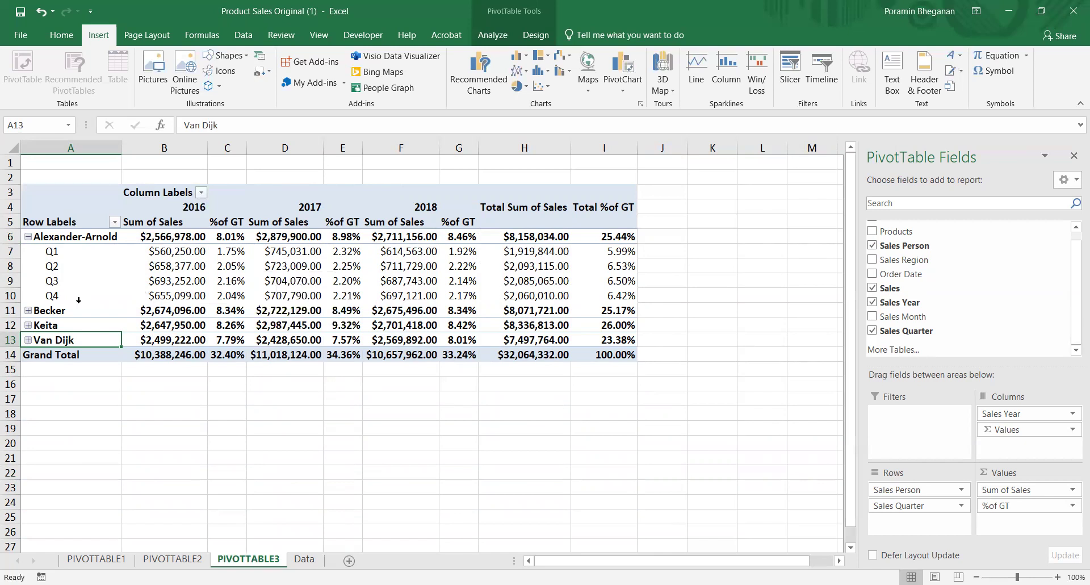
mouse_move(245, 285)
mouse_move(230, 304)
left_click(28, 237)
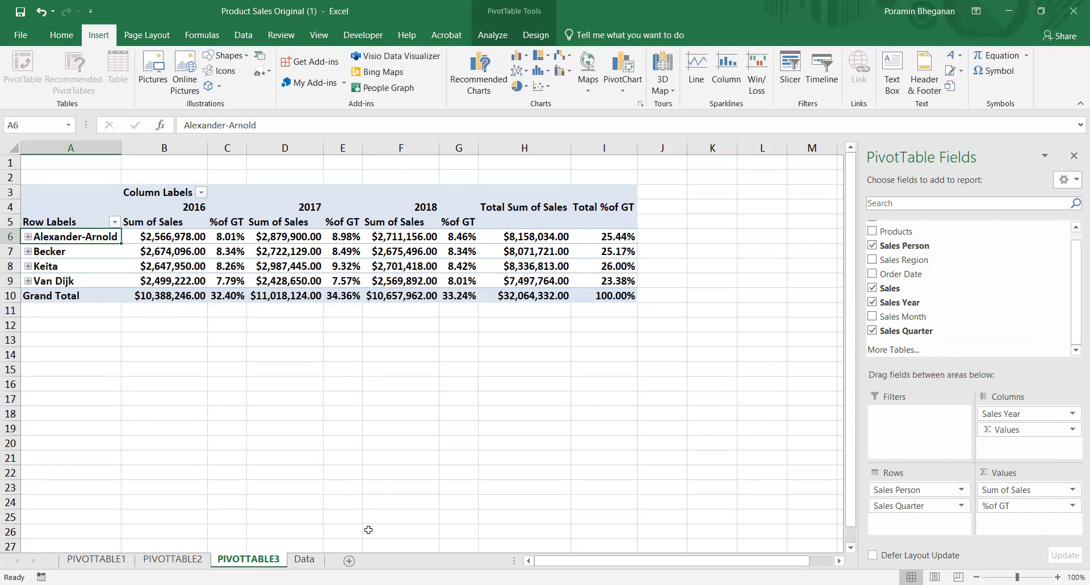
Expand all four salespersons in the third PivotTable to show their Q1 to Q4 rows again.
mouse_move(509, 241)
left_click(27, 237)
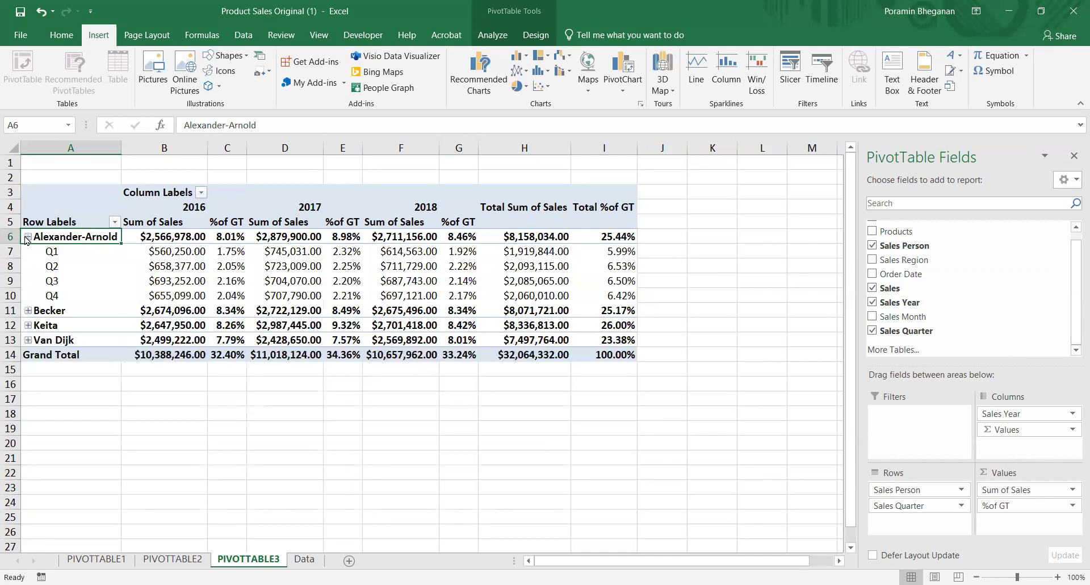
left_click(29, 310)
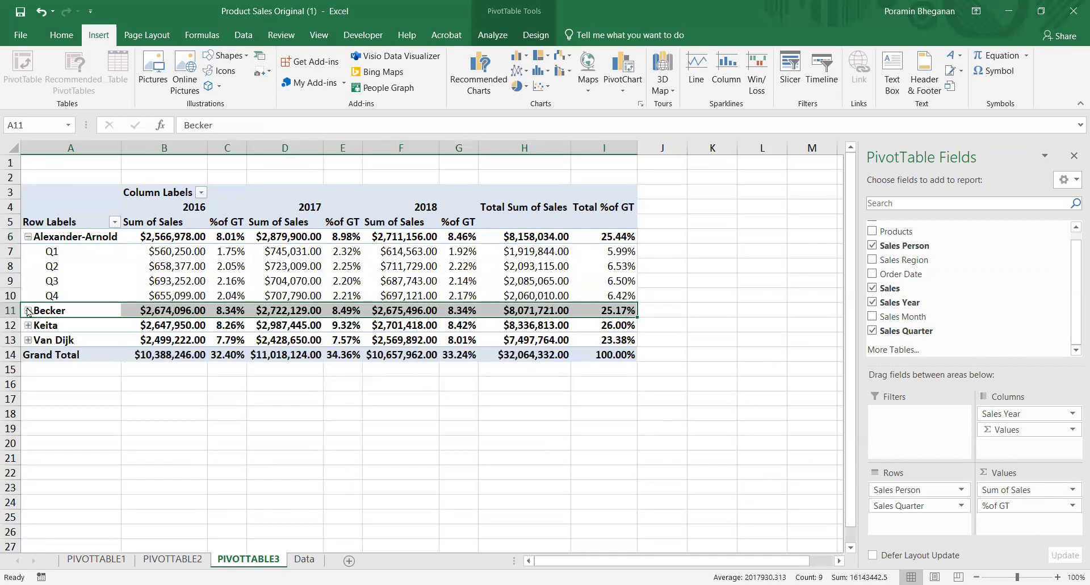
left_click(28, 310)
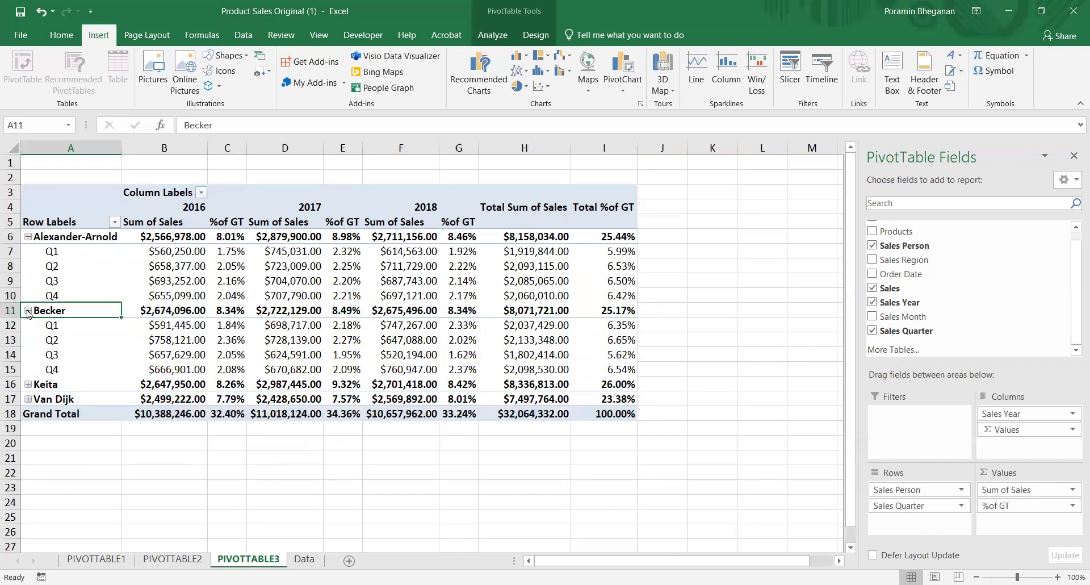
left_click(27, 385)
left_click(28, 458)
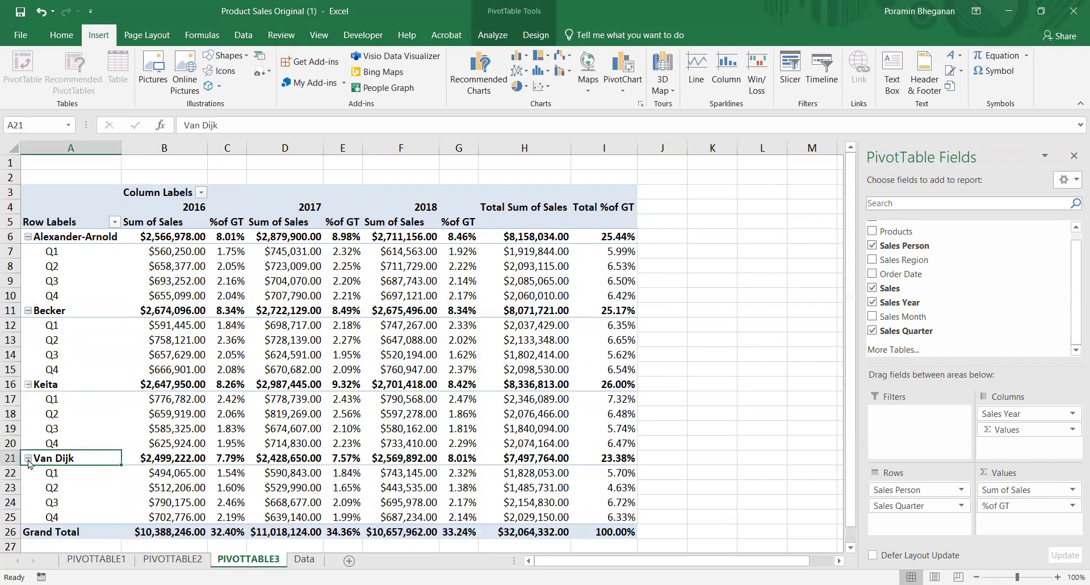
Insert a Line PivotChart from the third PivotTable and place it below the table, starting at about row 29.
left_click(454, 368)
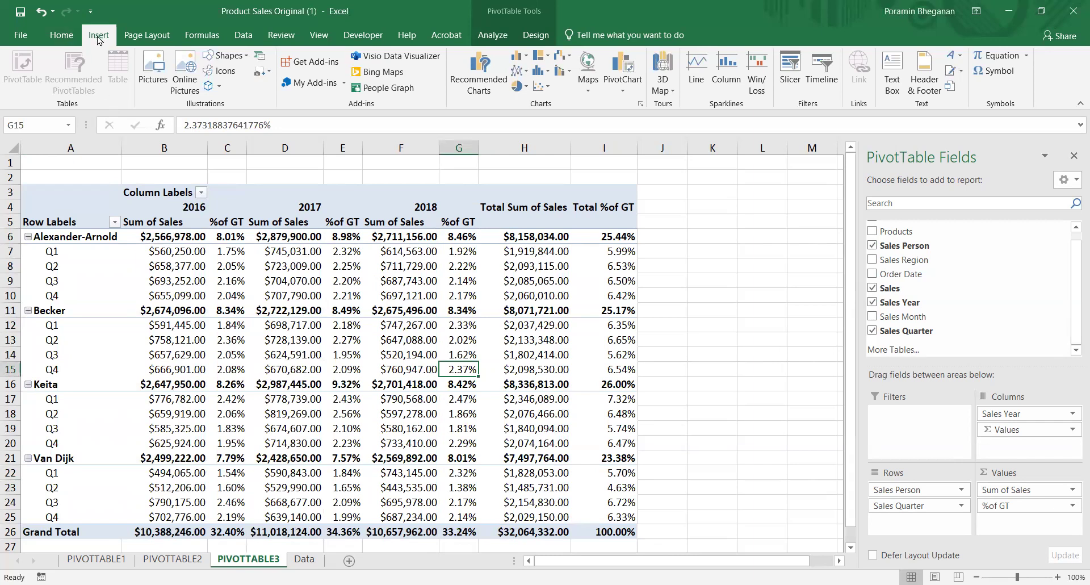
left_click(623, 91)
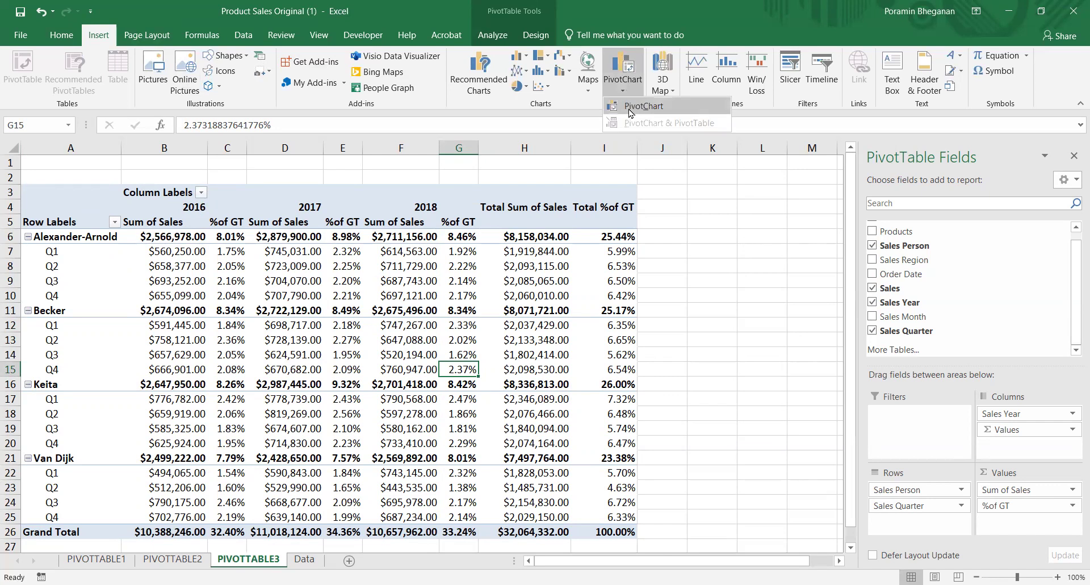
left_click(630, 108)
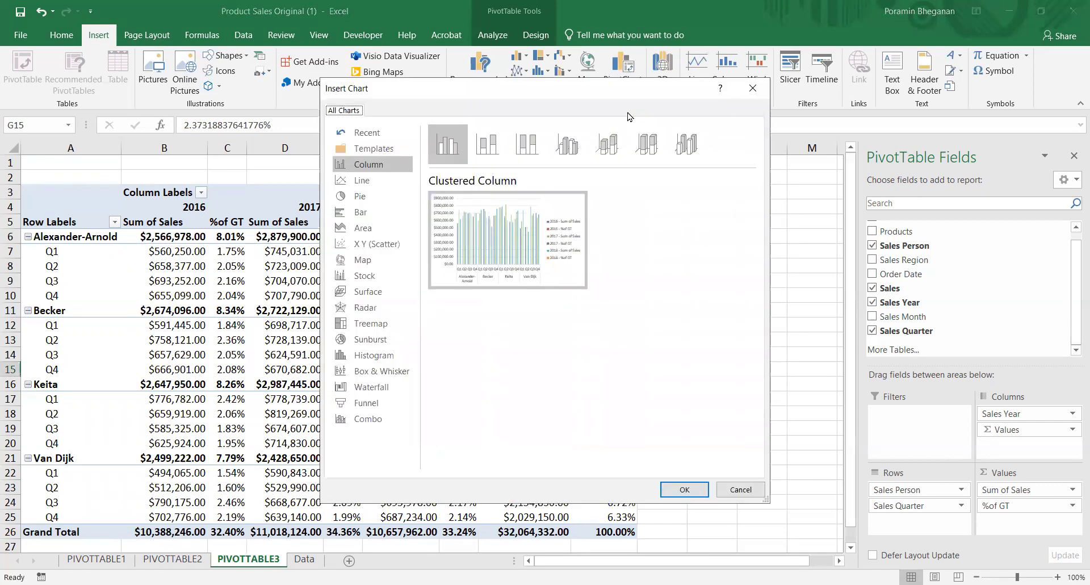
left_click(378, 186)
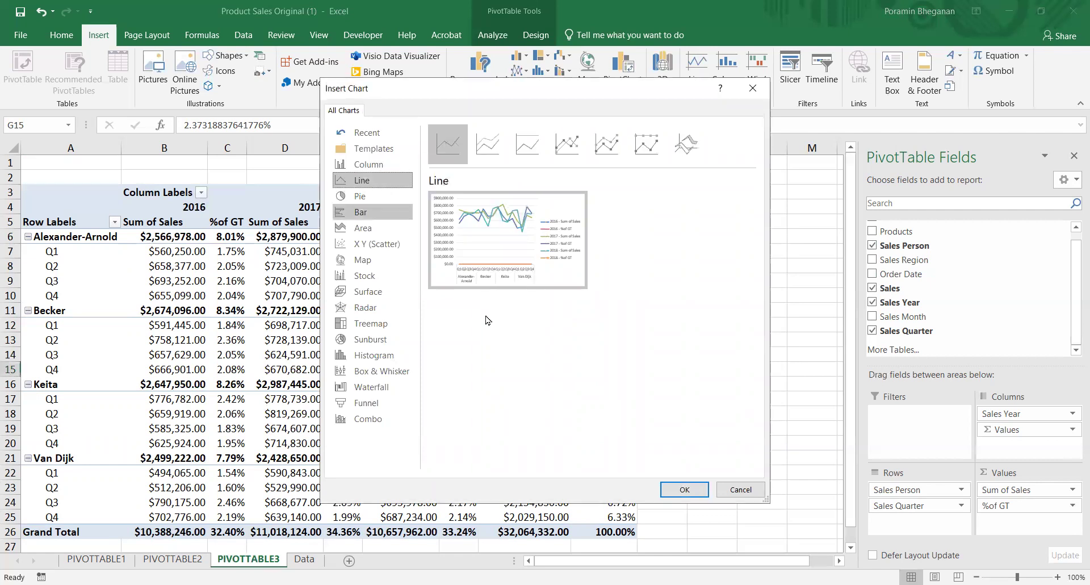
left_click(684, 489)
left_click_drag(401, 258, 219, 414)
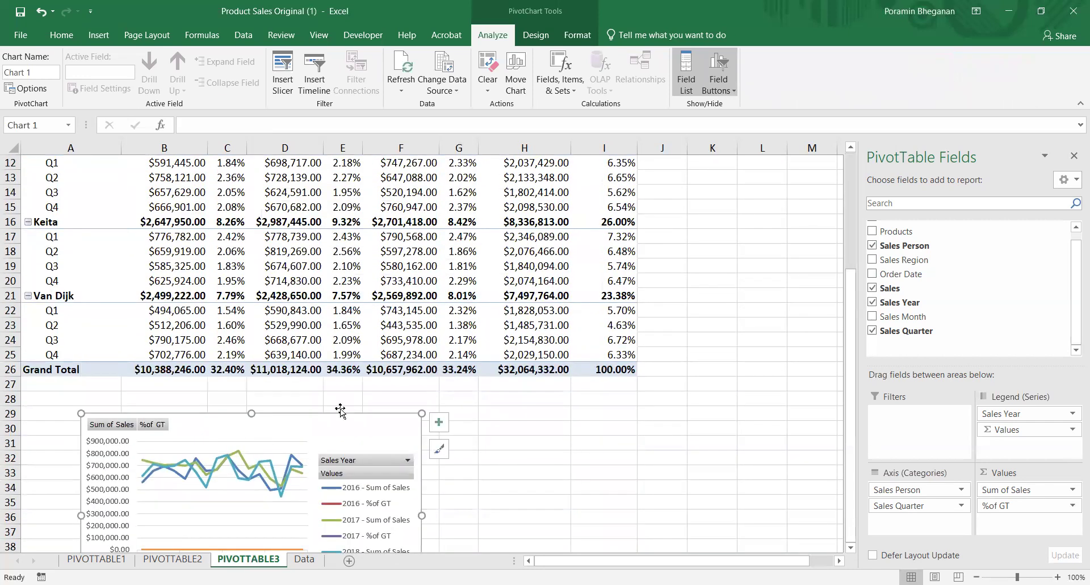
Insert a Pie PivotChart from the same PivotTable and place it below the table, beside the line chart.
left_click(297, 250)
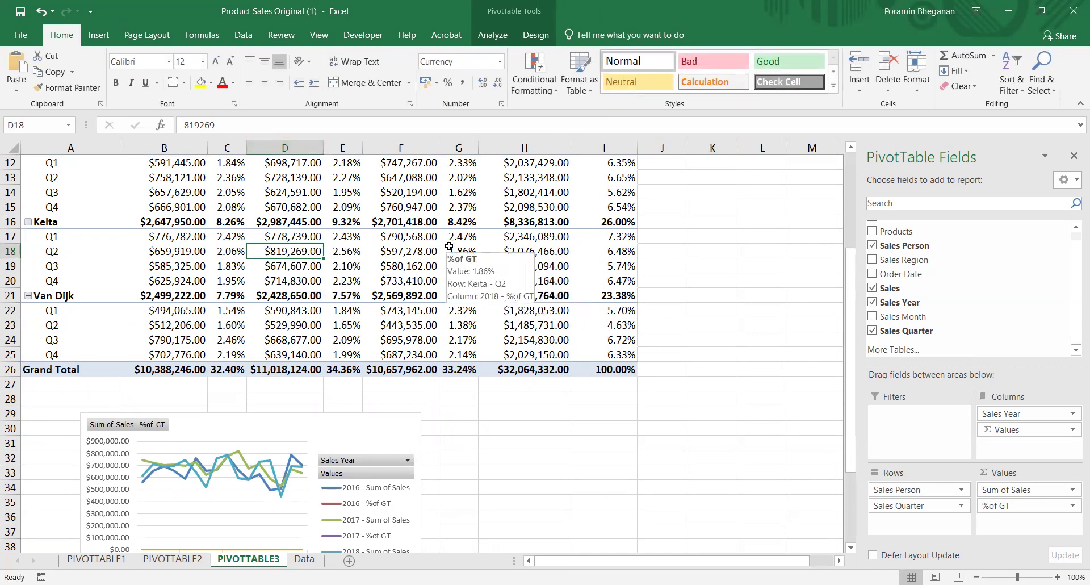
left_click(402, 252)
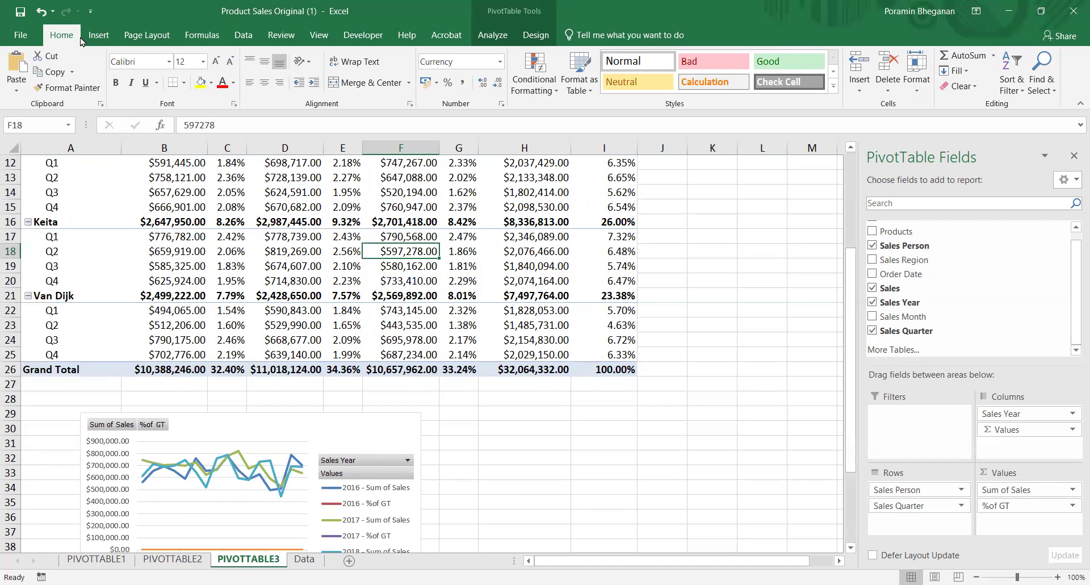
left_click(98, 36)
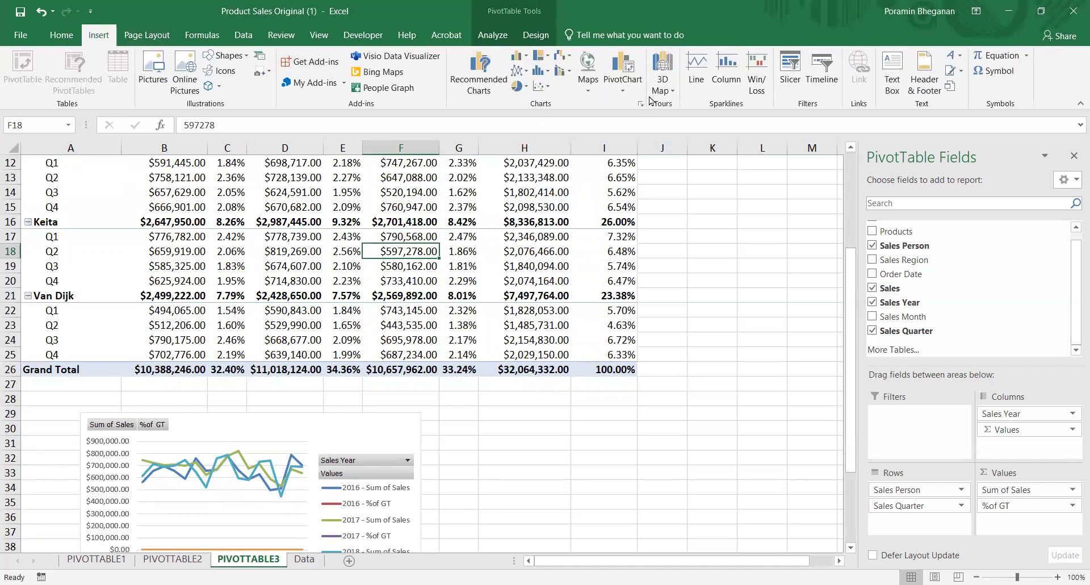
left_click(631, 92)
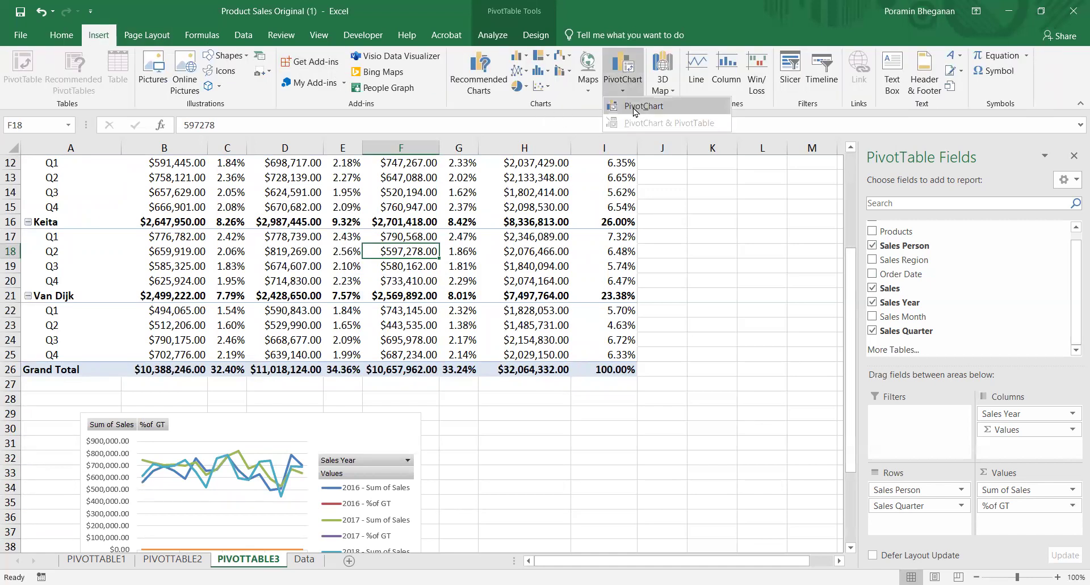
left_click(634, 108)
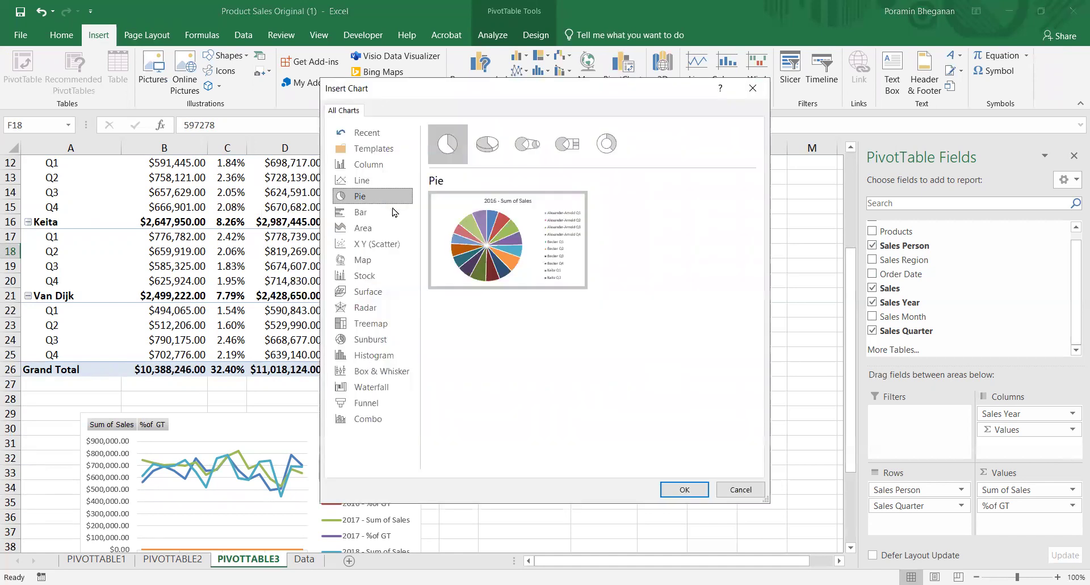
mouse_move(531, 273)
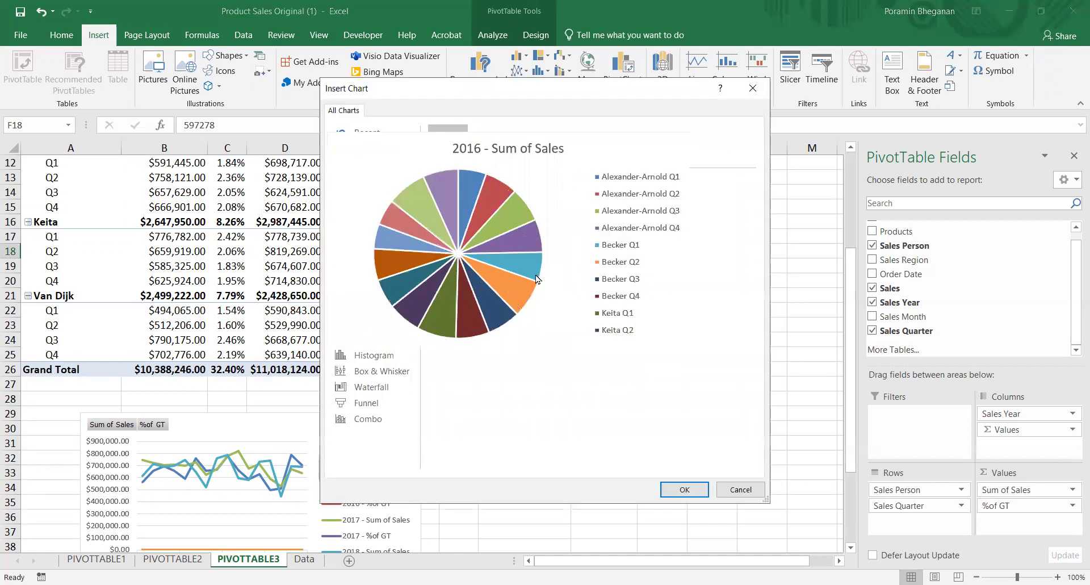
left_click(683, 488)
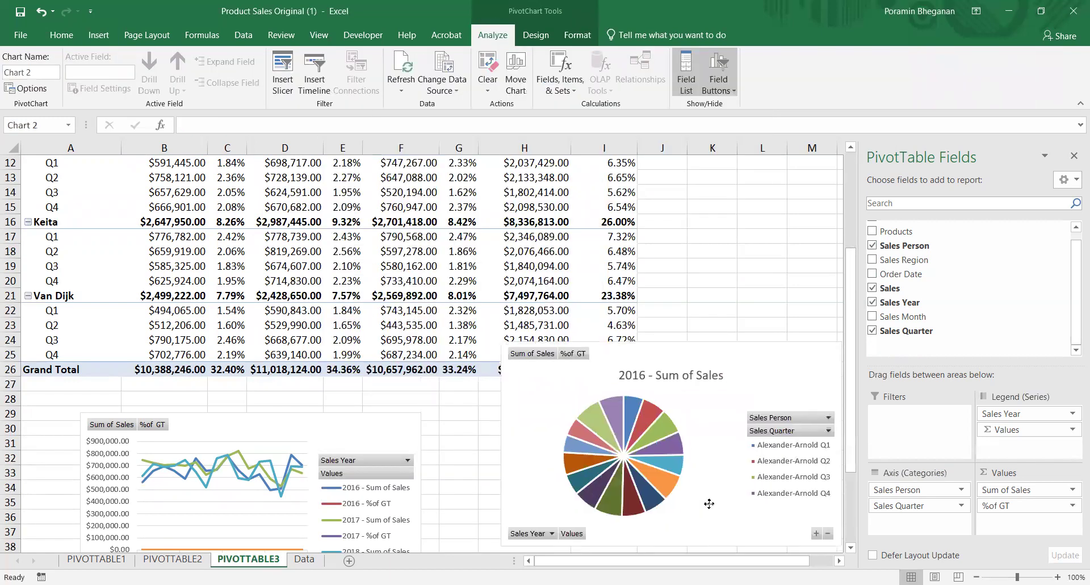
left_click_drag(497, 357, 676, 420)
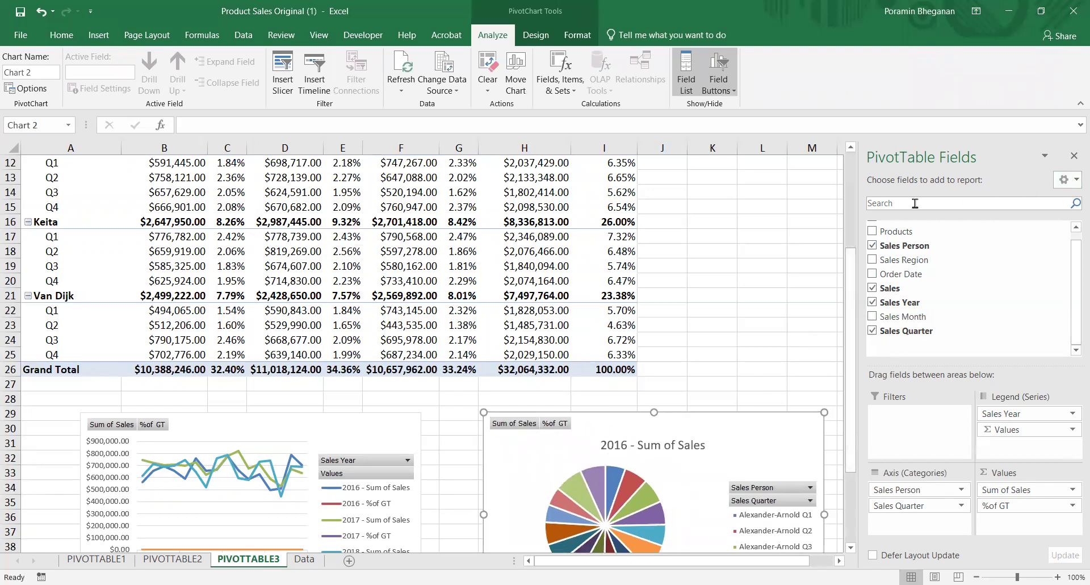
Hide the PivotTable field list and move the pie chart slightly farther away from the line chart.
left_click(1073, 157)
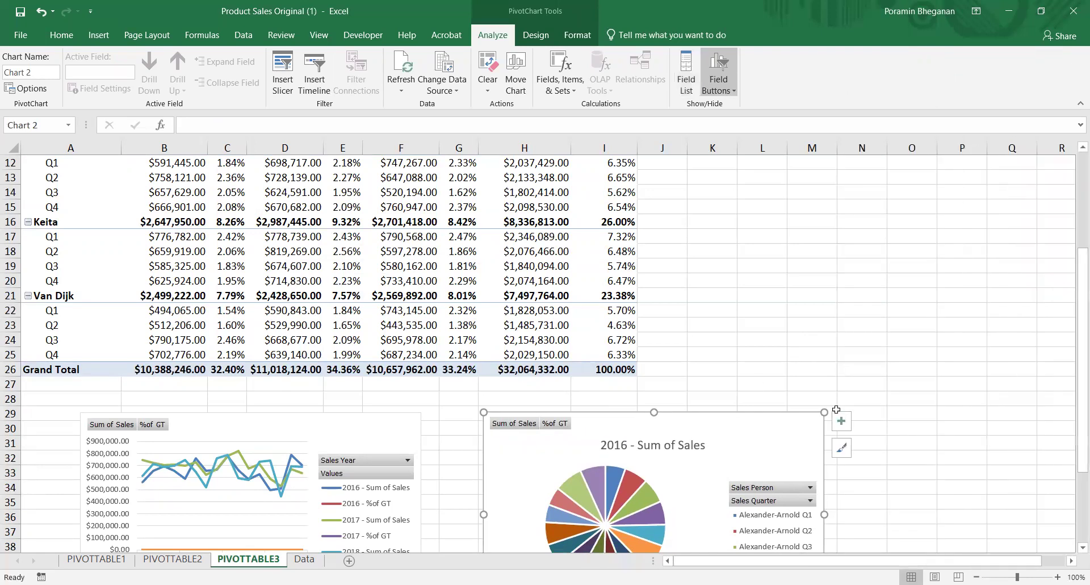
left_click_drag(755, 419, 793, 418)
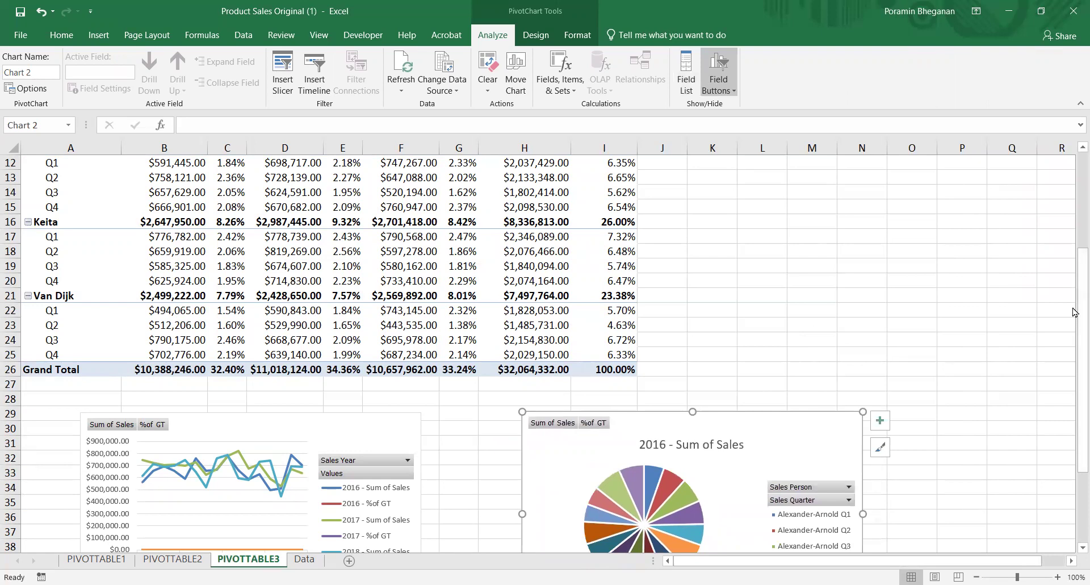
left_click_drag(1072, 369, 1073, 437)
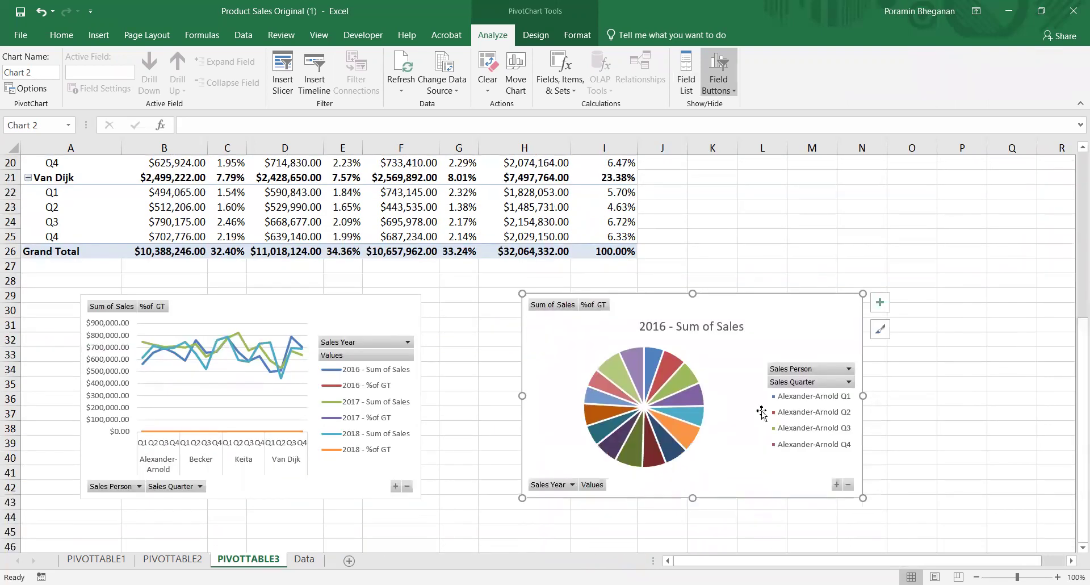
Shrink the pie and line charts and arrange them side by side just below the Grand Total row.
left_click_drag(861, 294, 773, 347)
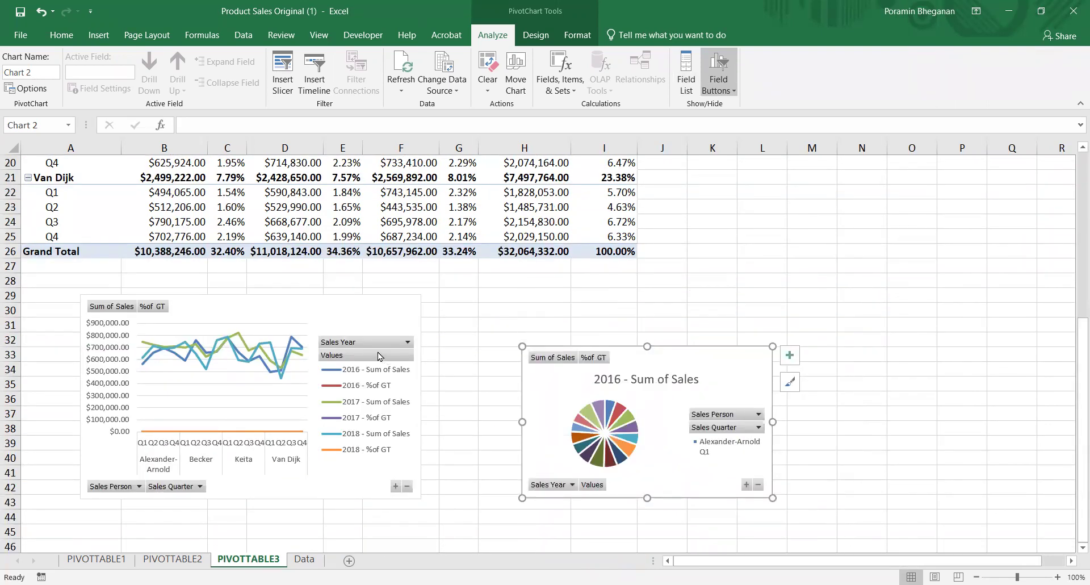
left_click(420, 294)
left_click_drag(421, 294, 256, 269)
left_click_drag(754, 354, 593, 281)
left_click(862, 322)
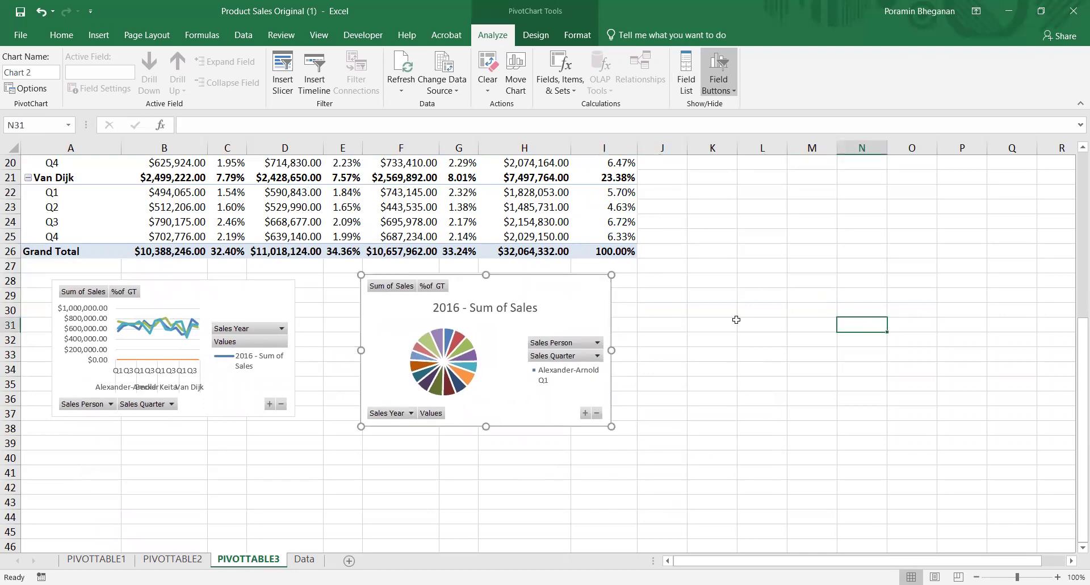
Insert a Stacked Bar PivotChart based on the third PivotTable.
left_click(521, 210)
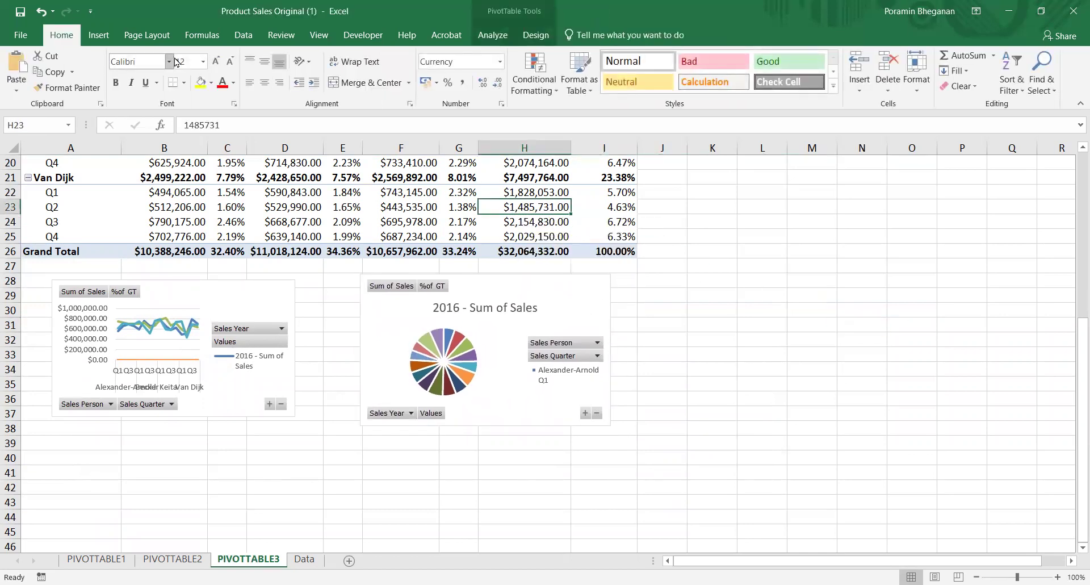
left_click(108, 35)
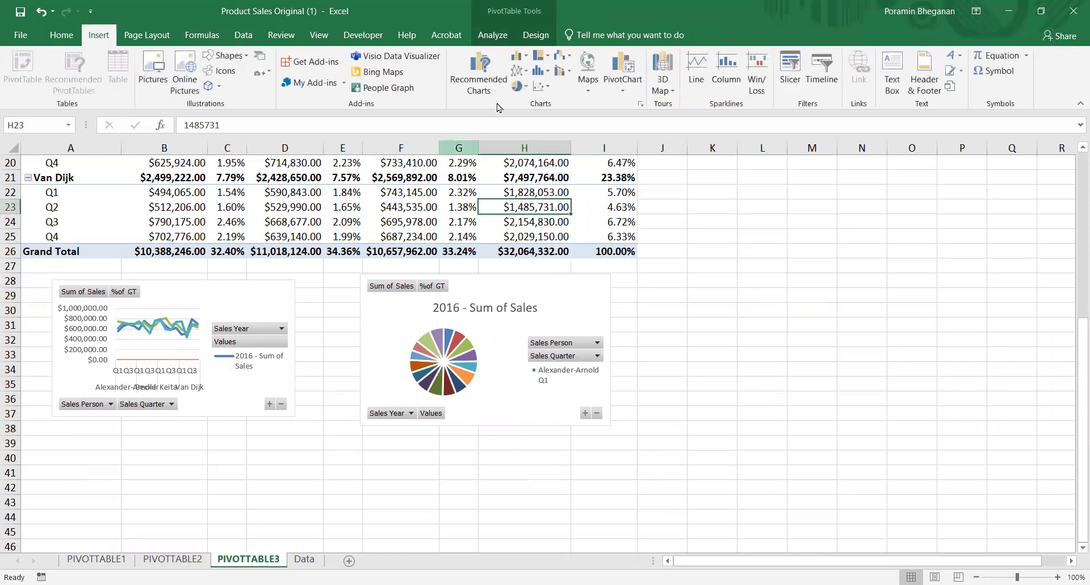
left_click(623, 94)
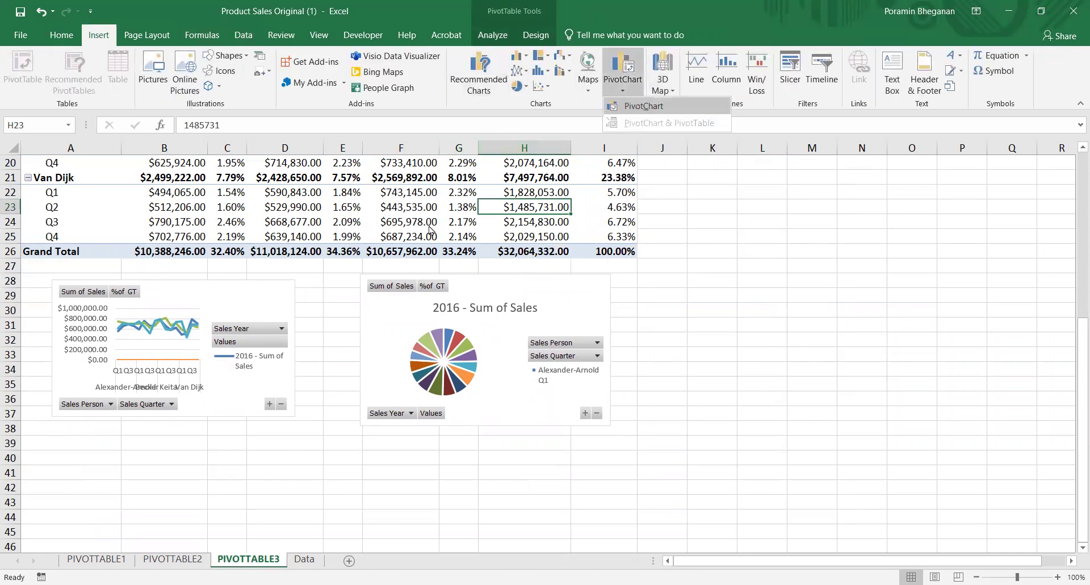
key("Return")
left_click(373, 211)
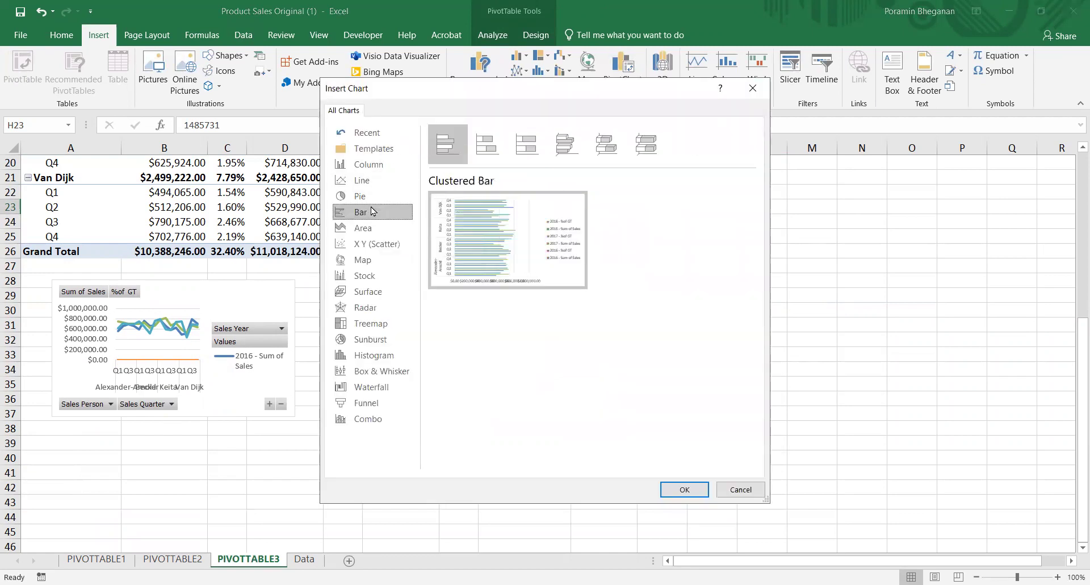
left_click(487, 144)
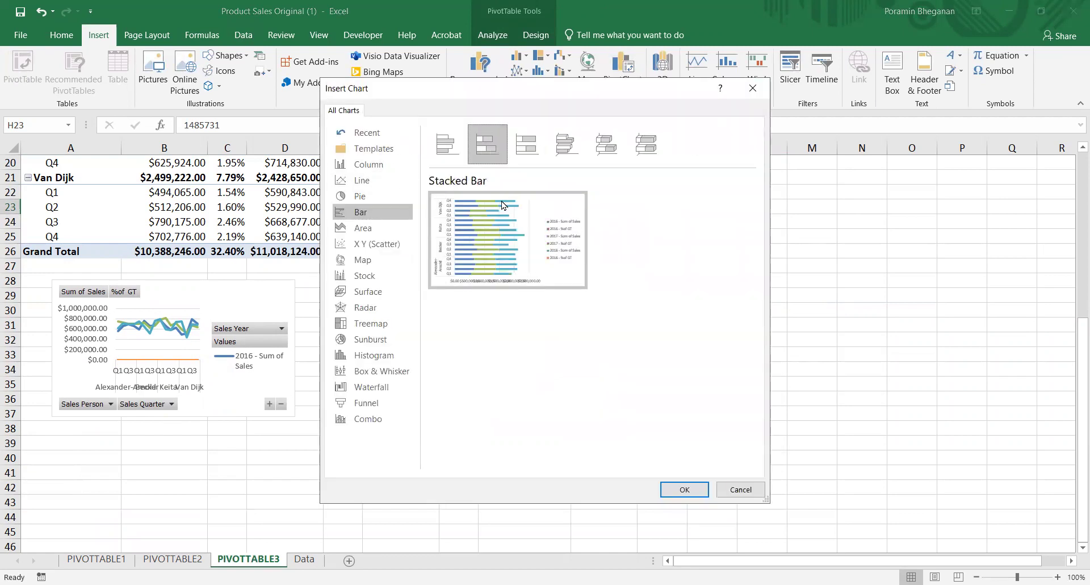
mouse_move(534, 296)
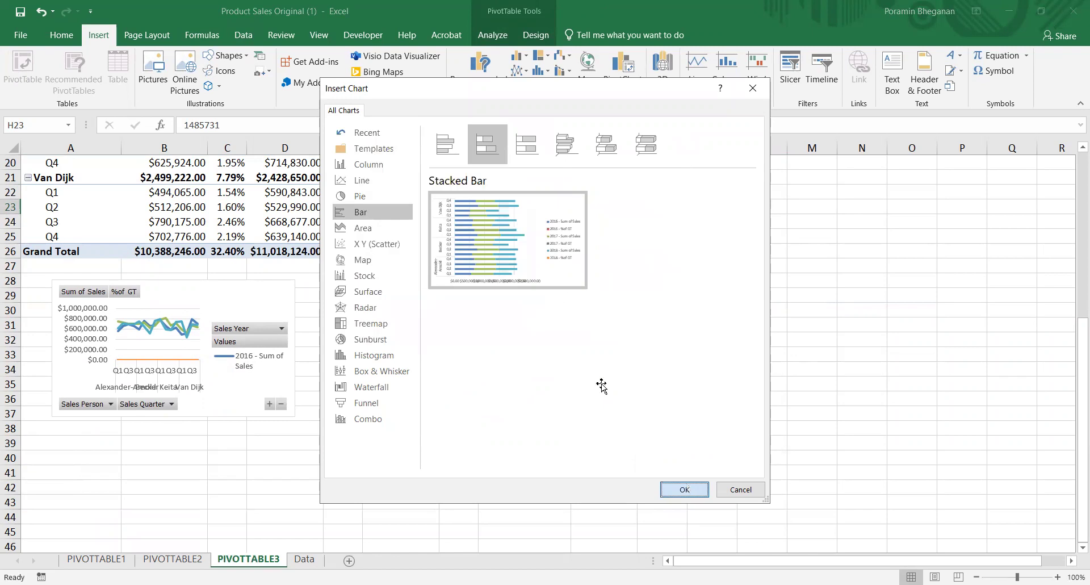
key("Return")
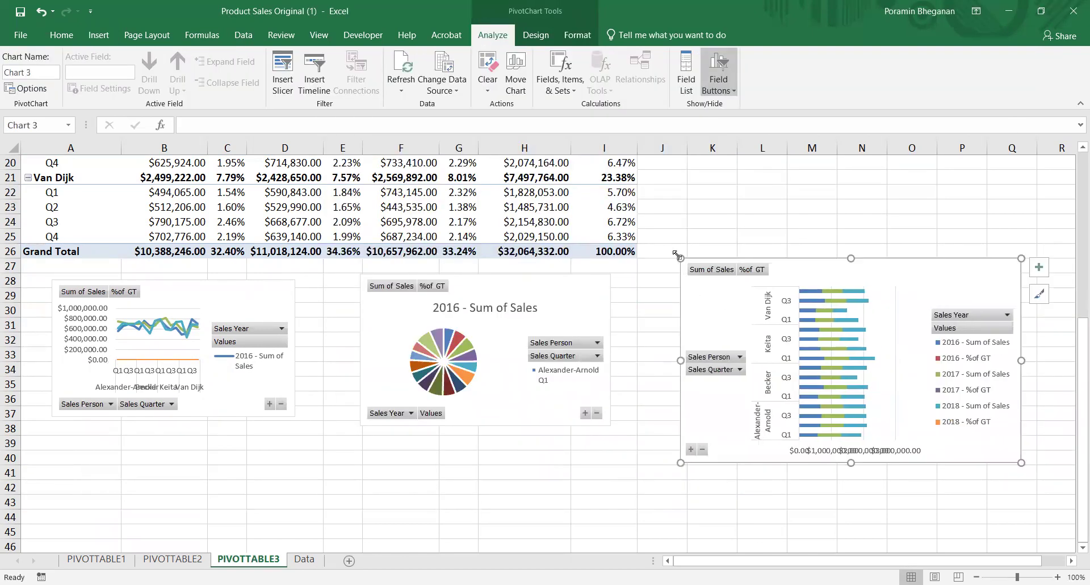
Shrink the stacked bar PivotChart and place it beside the pie chart, just below the Grand Total row.
left_click_drag(680, 259, 742, 305)
left_click_drag(832, 307, 743, 270)
left_click_drag(937, 264, 983, 240)
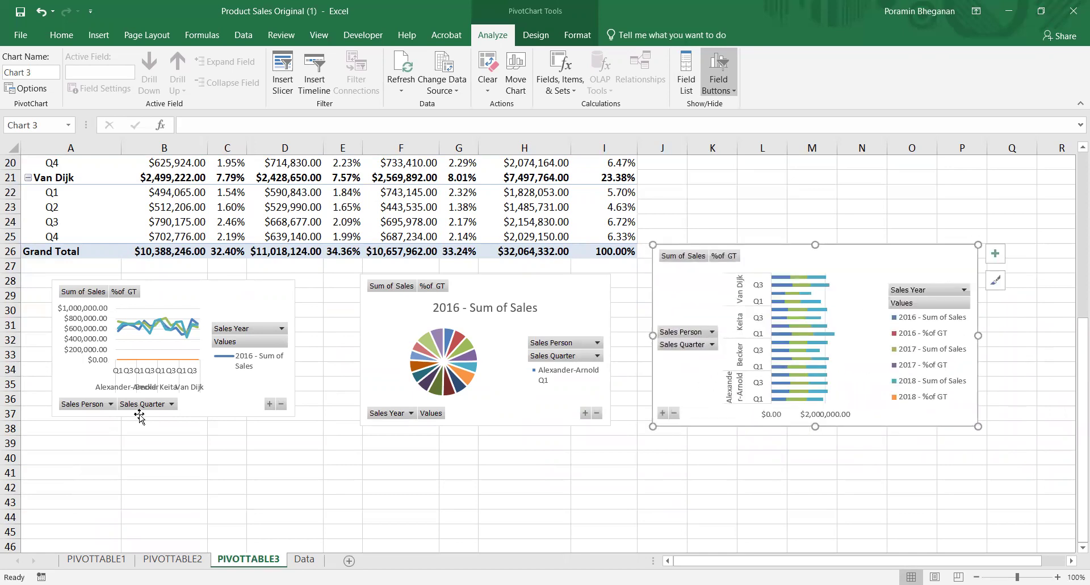
left_click_drag(1073, 352, 1072, 522)
left_click(1074, 549)
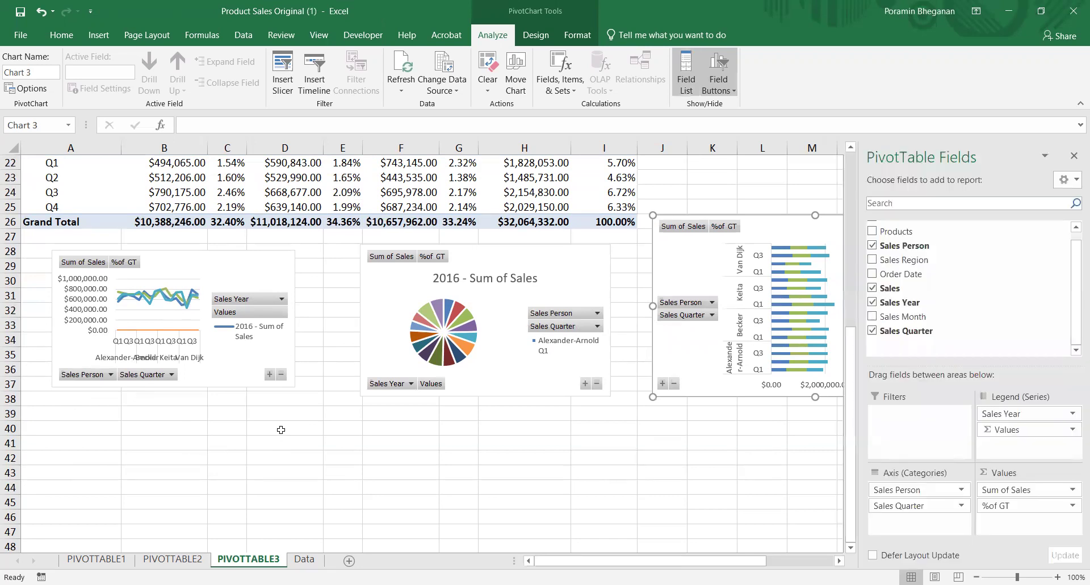
left_click(225, 262)
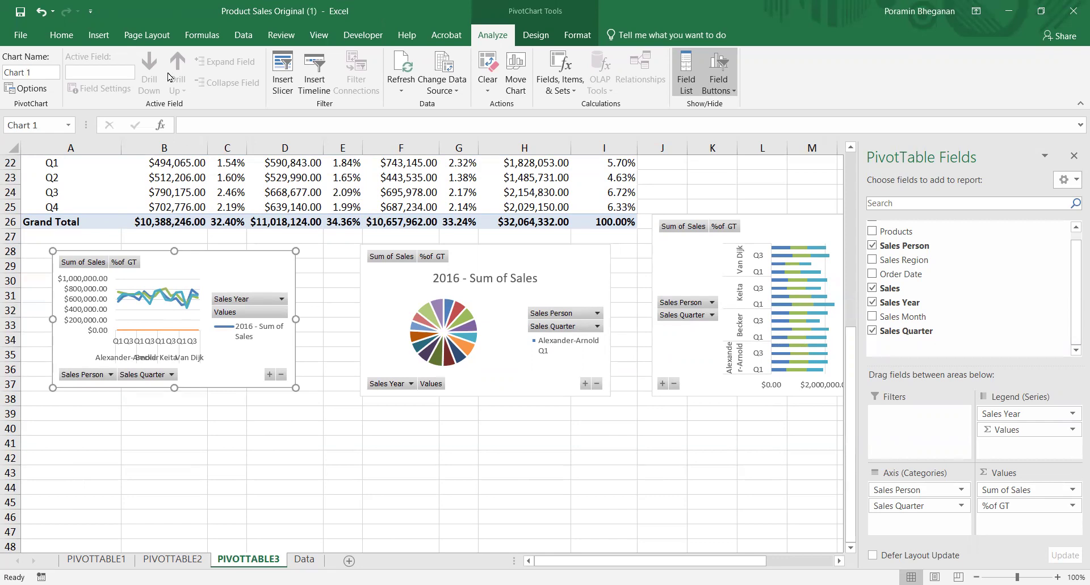
left_click(104, 36)
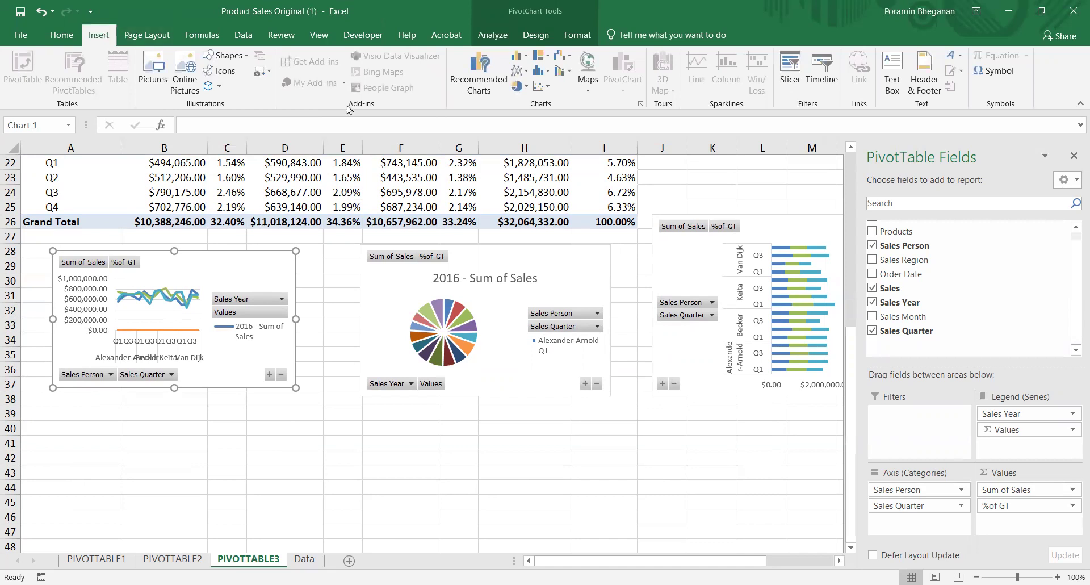
left_click(794, 86)
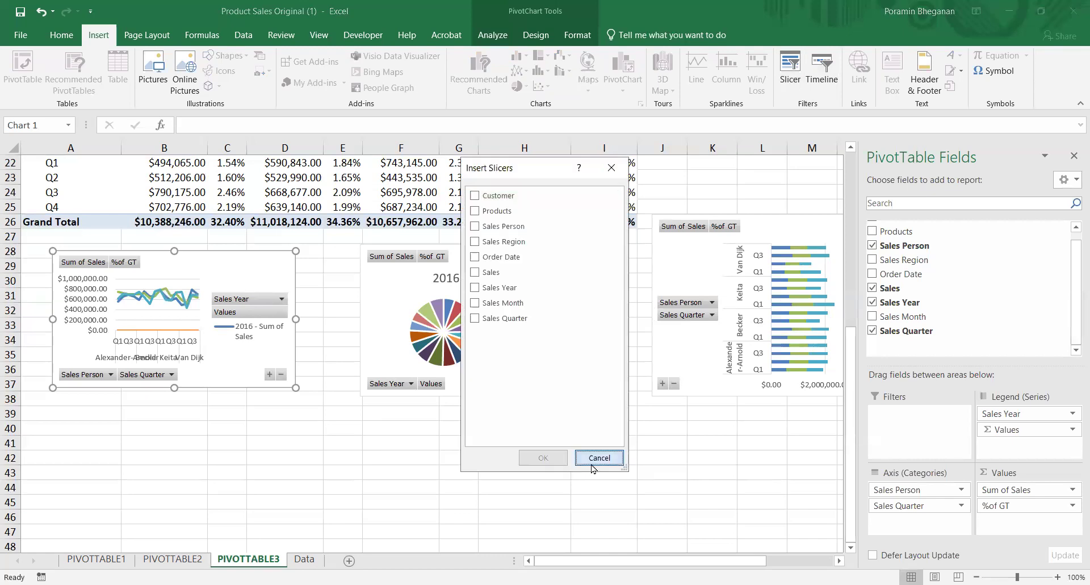
key("Escape")
left_click(570, 486)
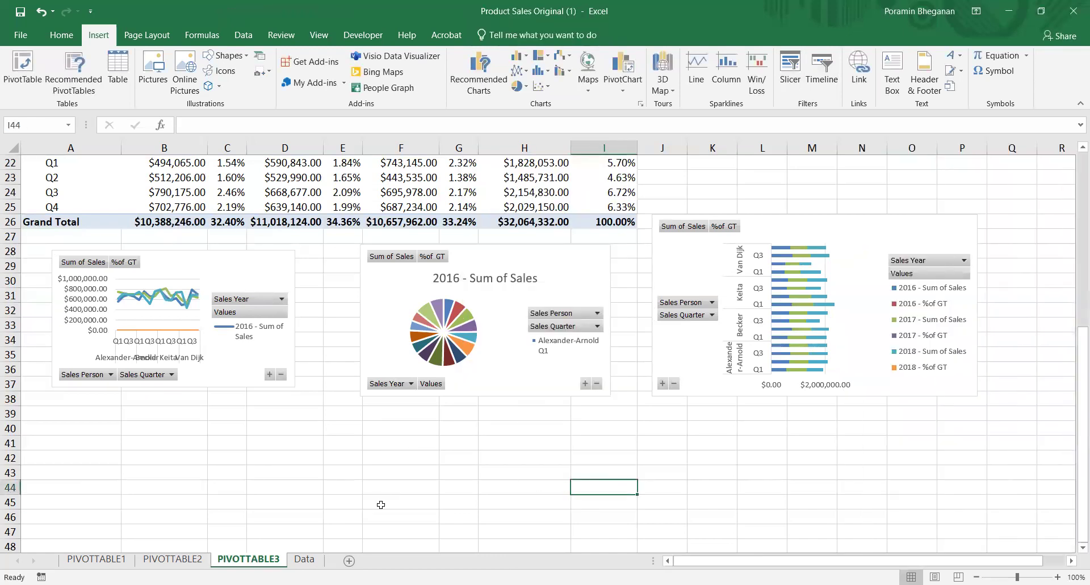
left_click(365, 462)
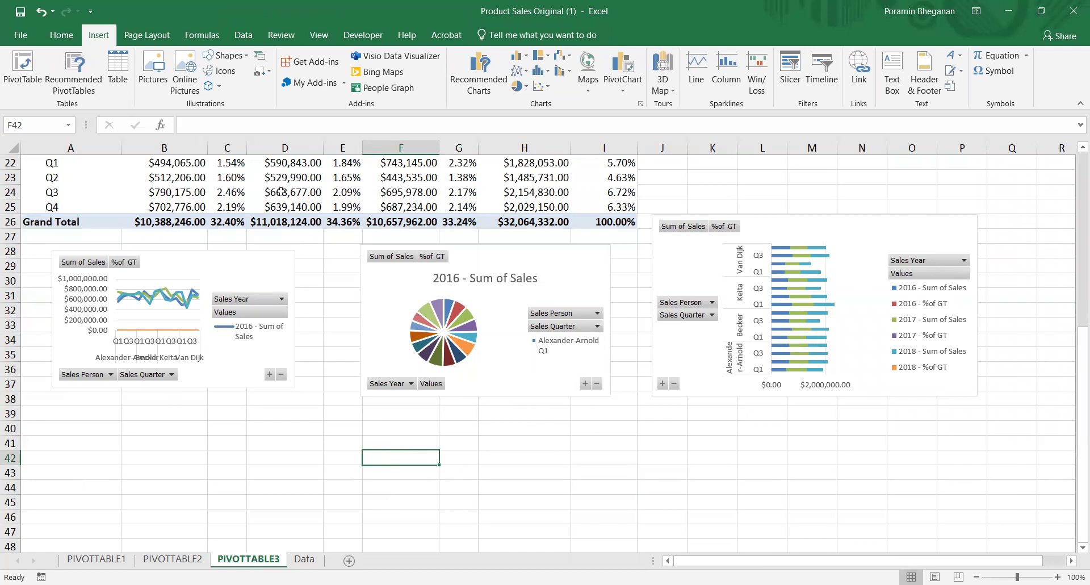
left_click(300, 441)
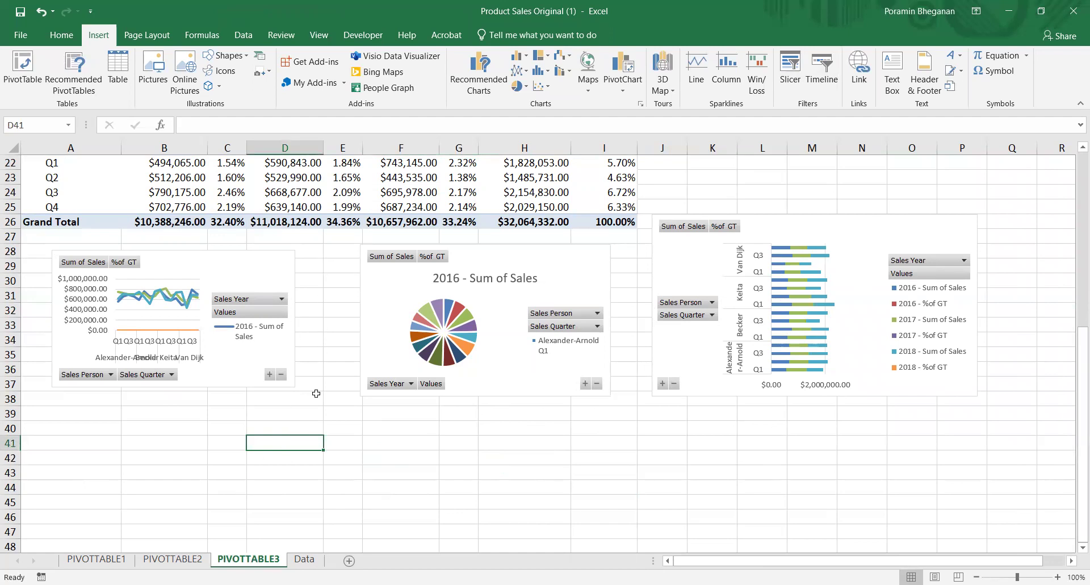
left_click(791, 77)
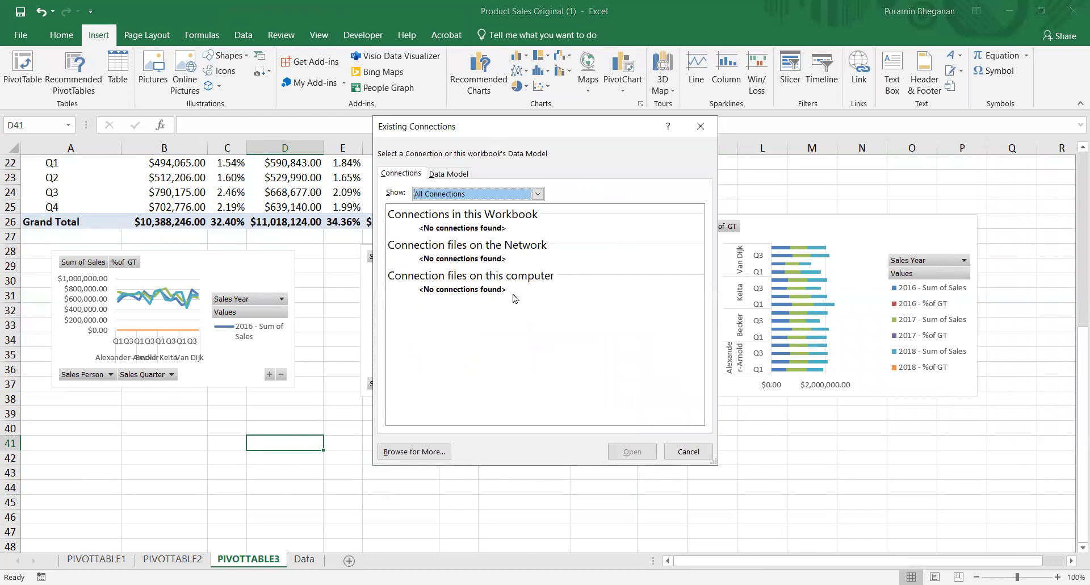
left_click(703, 458)
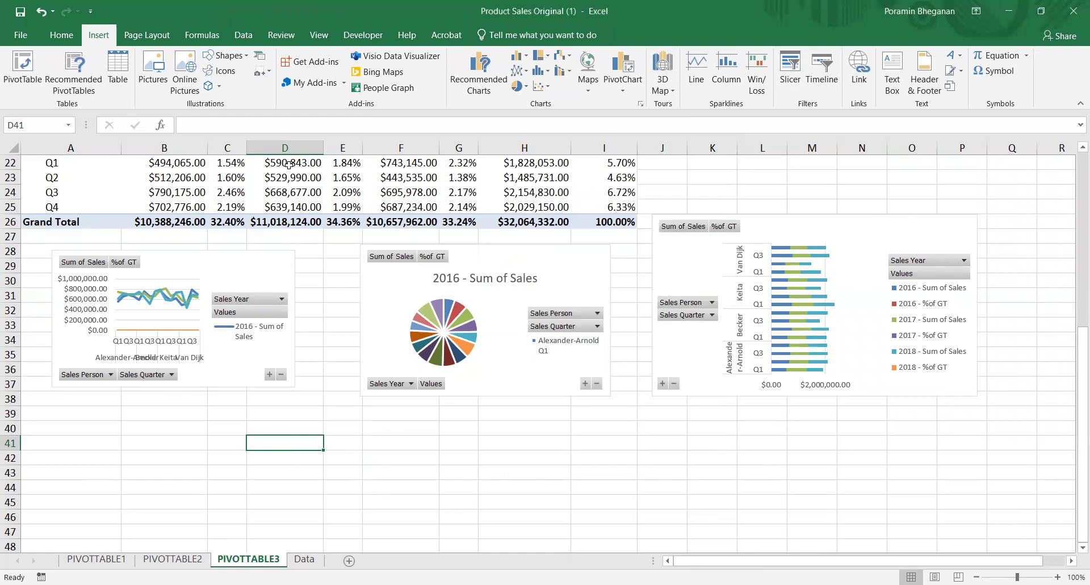
Insert slicers for Products, Sales Person and Sales Quarter from the quarterly salesperson PivotTable.
left_click(301, 205)
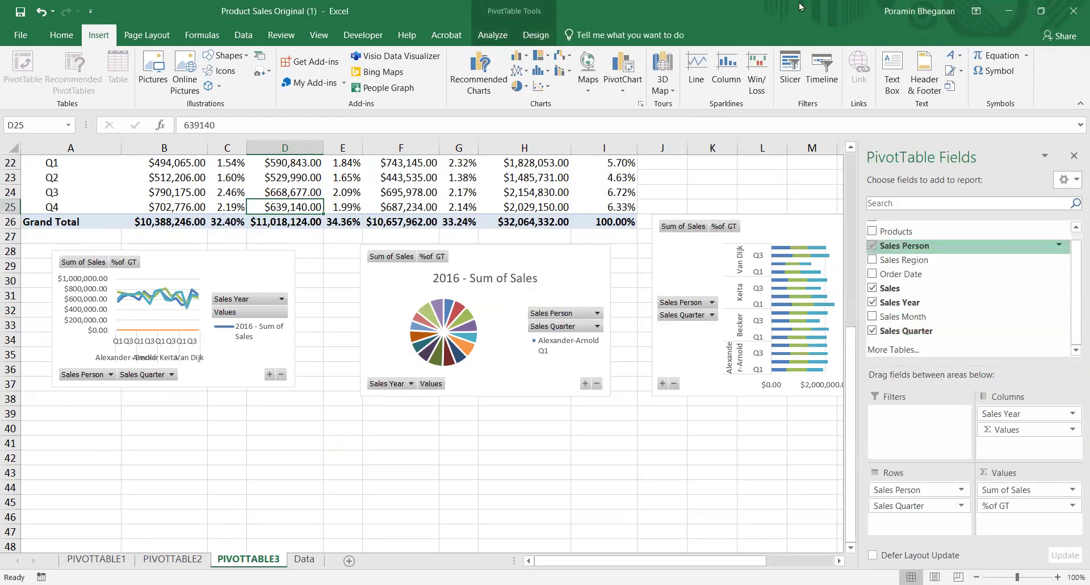
left_click(789, 73)
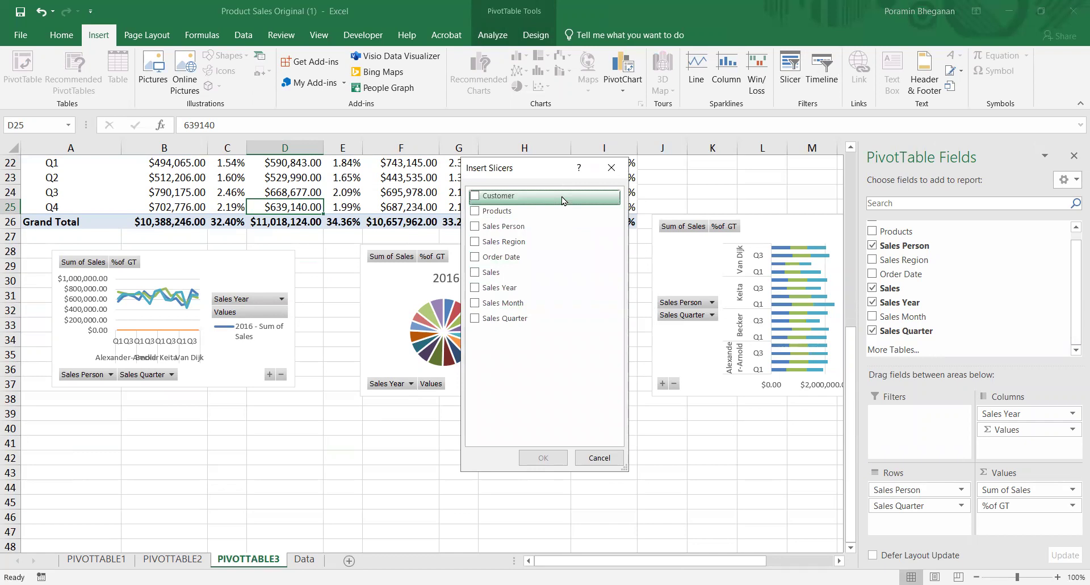
left_click(475, 211)
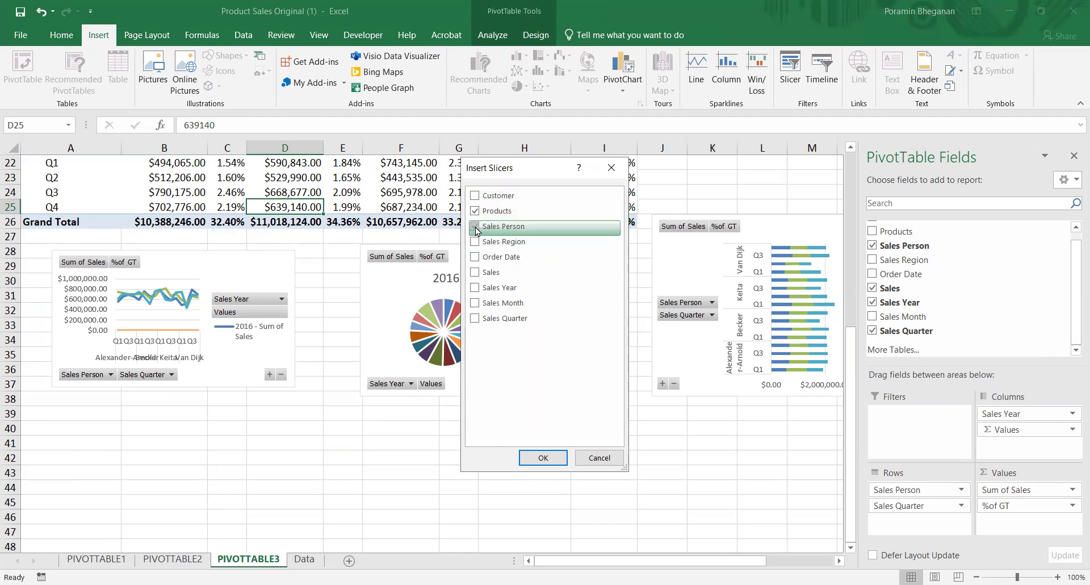
left_click(475, 318)
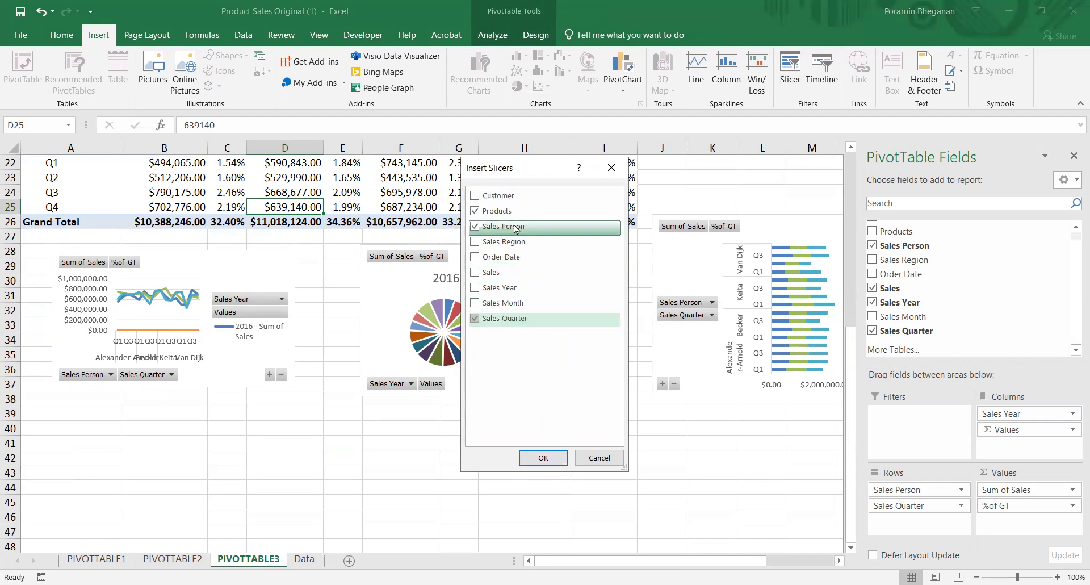
left_click(554, 461)
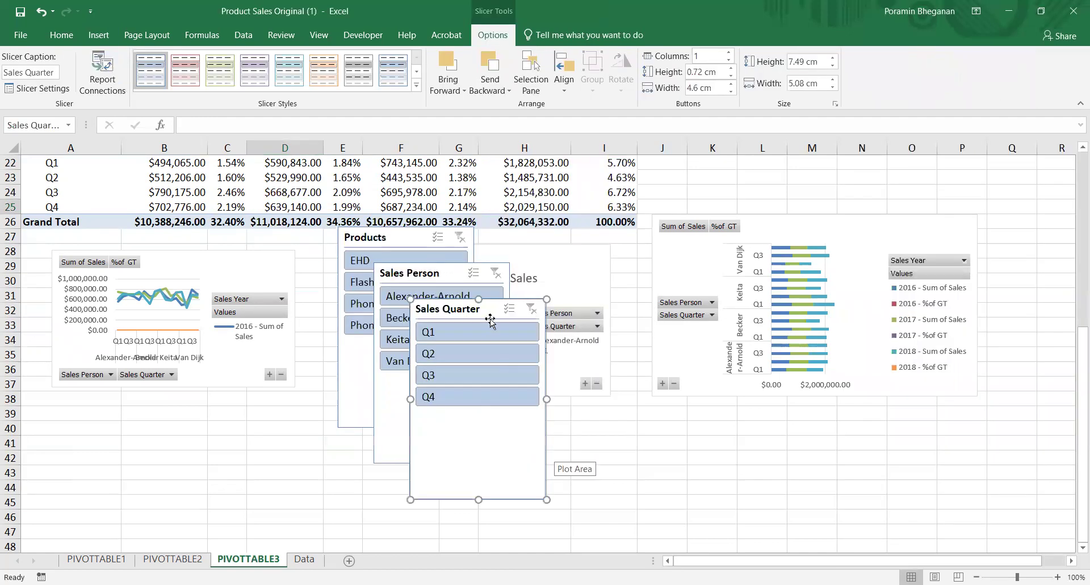
Arrange the slicers below the charts: Sales Person under the line, Products under the pie and Sales Quarter under the bar chart.
left_click_drag(485, 309, 746, 431)
left_click_drag(445, 274, 198, 412)
left_click_drag(347, 244, 443, 425)
mouse_move(463, 317)
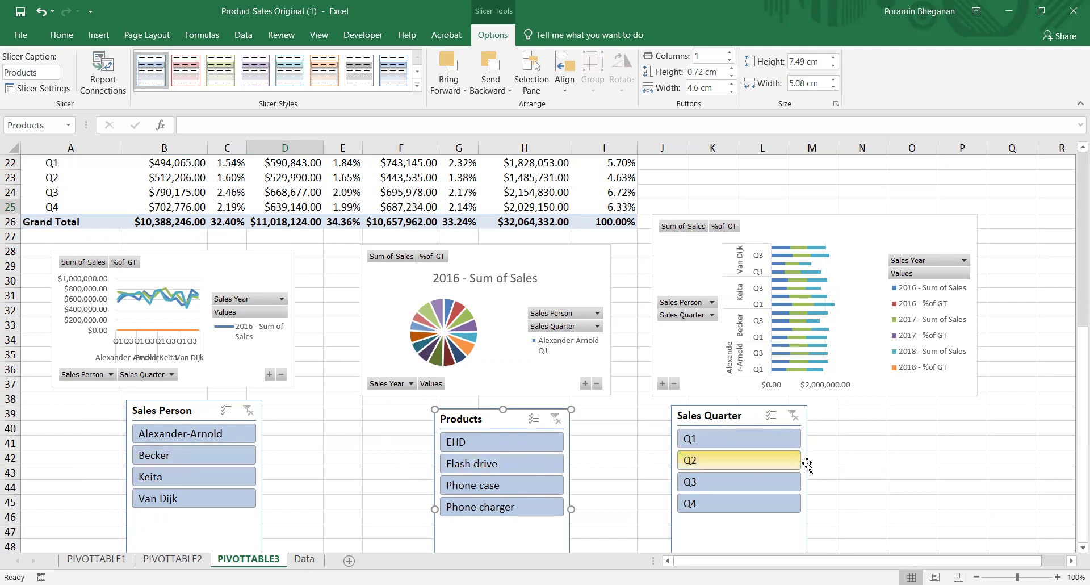
Filter the charts by Q3 and Q1, restrict them to one salesperson for Q1, Q2 and Q4, and clear the Sales Person filter.
left_click(750, 482)
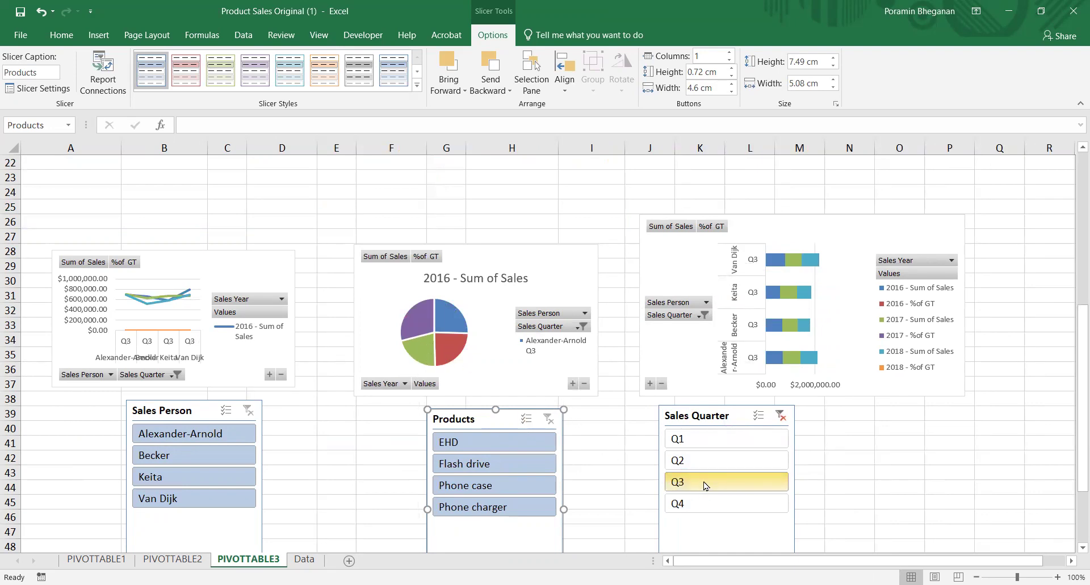
left_click(720, 437)
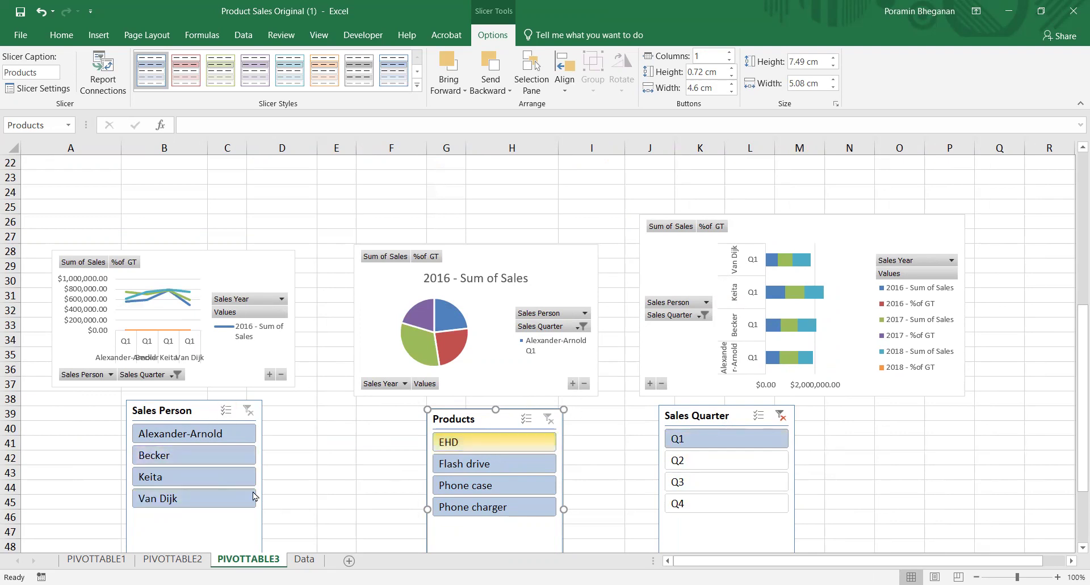
left_click(182, 479)
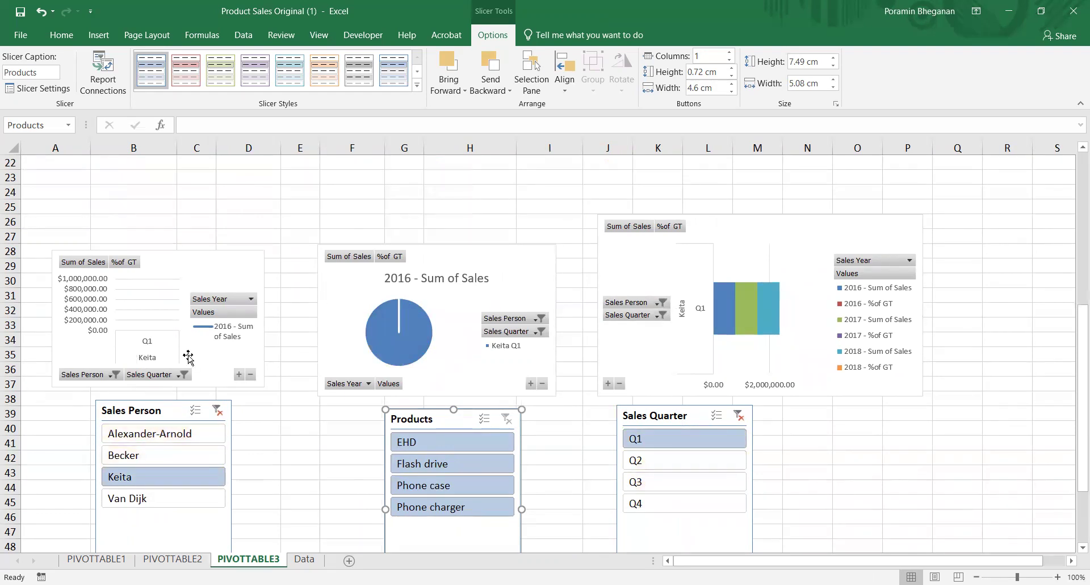
left_click(698, 463)
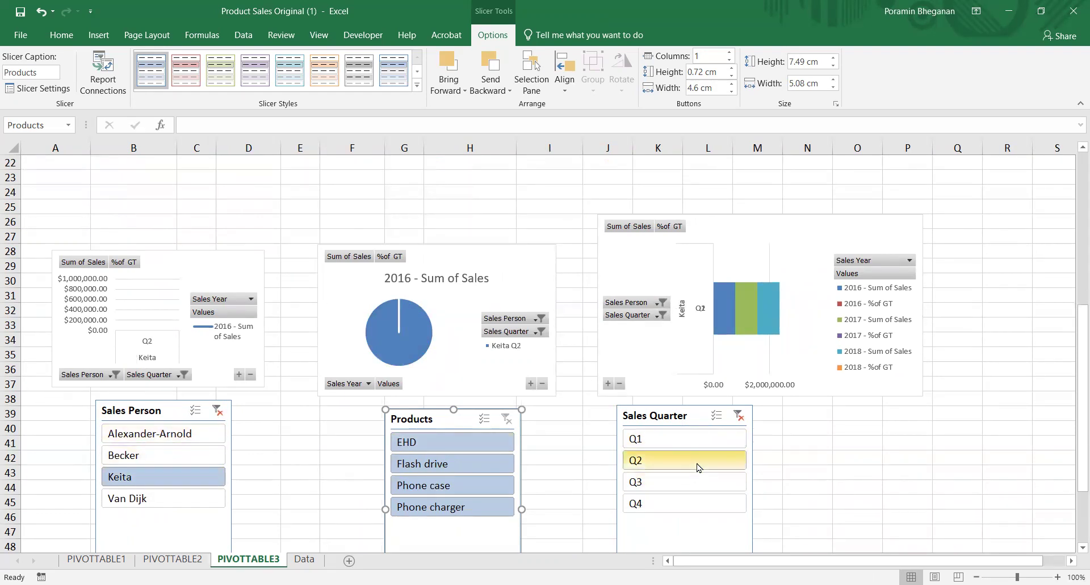
left_click(686, 505)
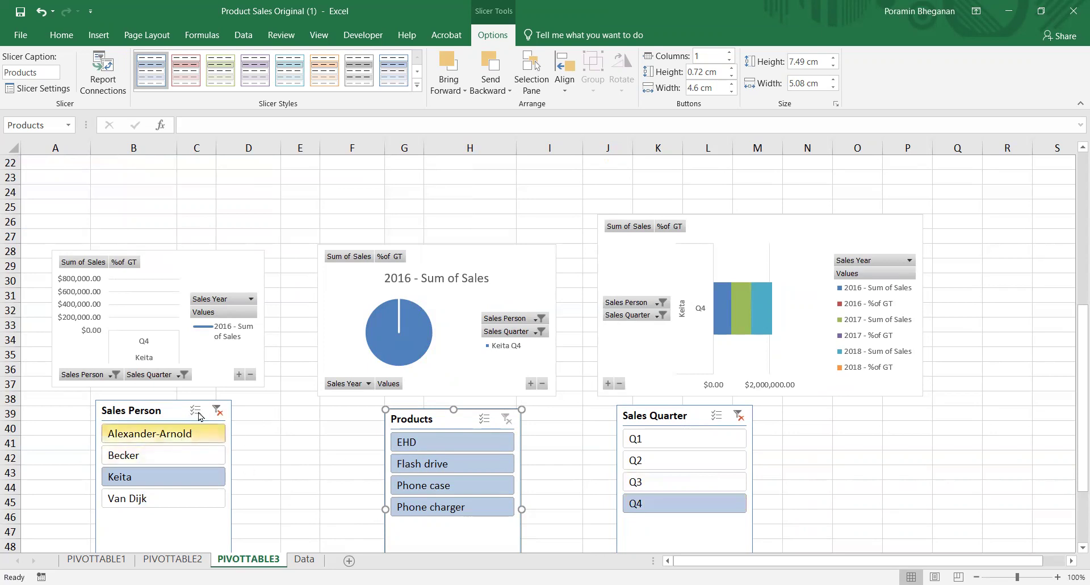
left_click(218, 411)
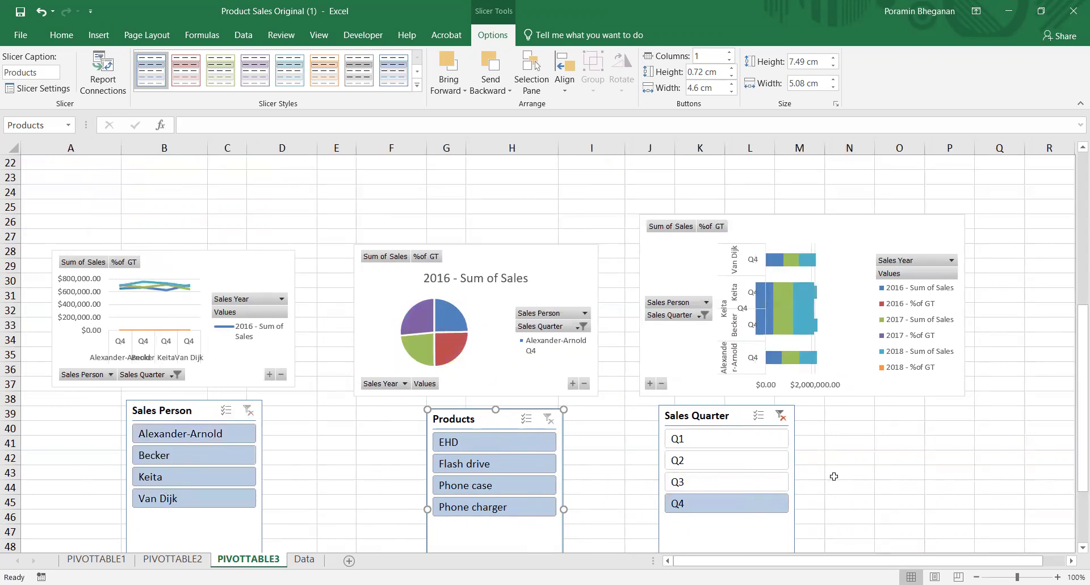
left_click_drag(1074, 461, 1074, 421)
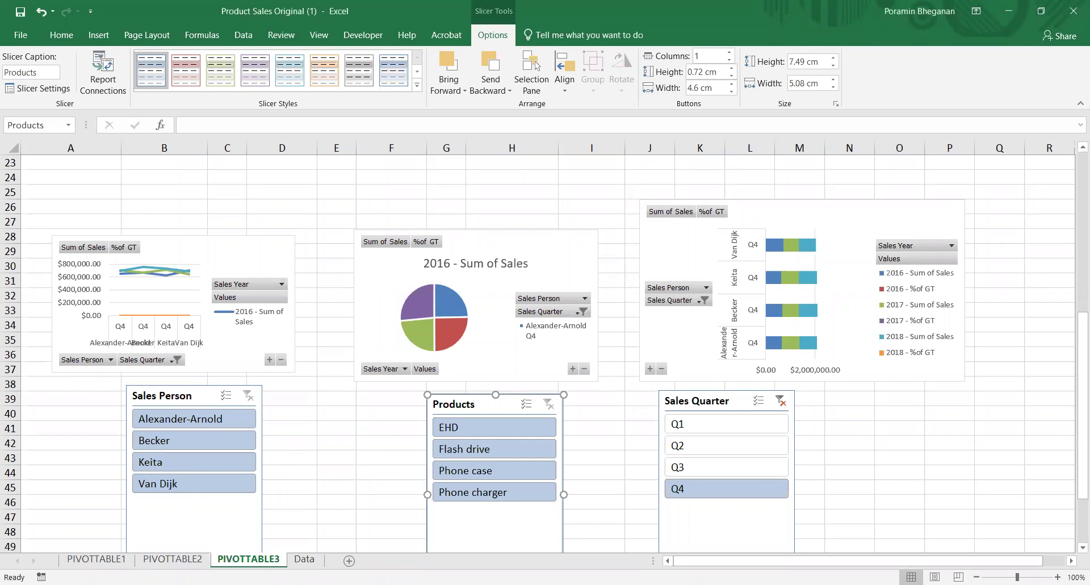
Create another PivotTable from the Data table on a new worksheet.
left_click(302, 559)
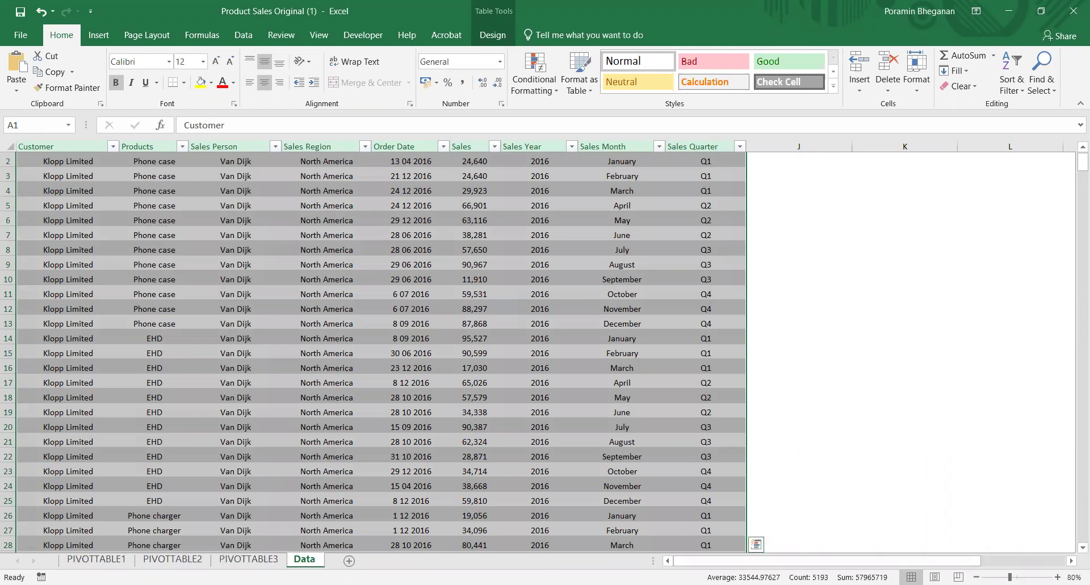
left_click(89, 35)
left_click(23, 65)
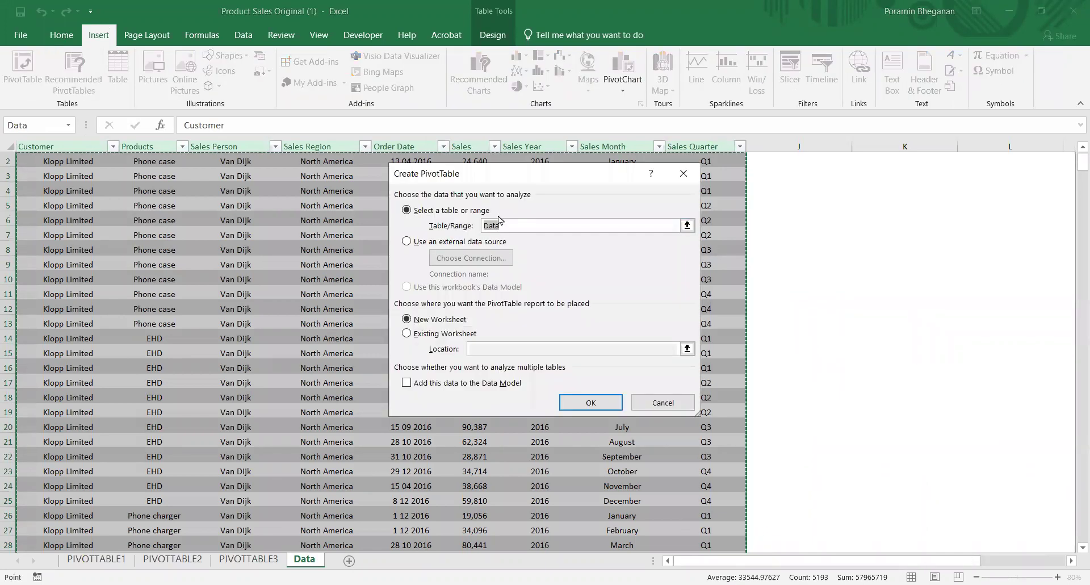
left_click(588, 402)
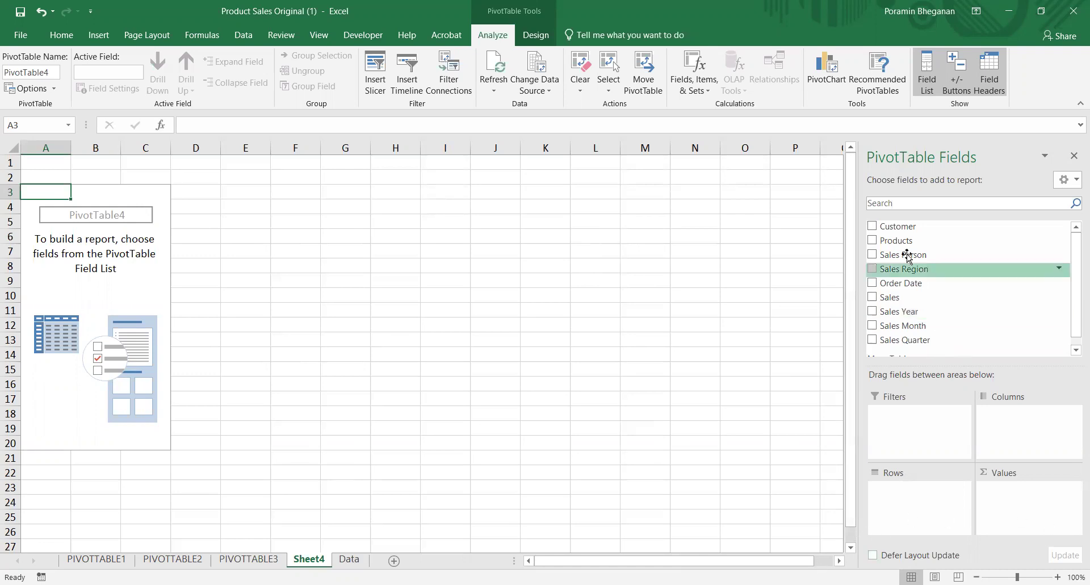
Build the PivotTable with Sales Person and Sales Month as rows and Sales added twice as values.
left_click_drag(1073, 305, 1073, 358)
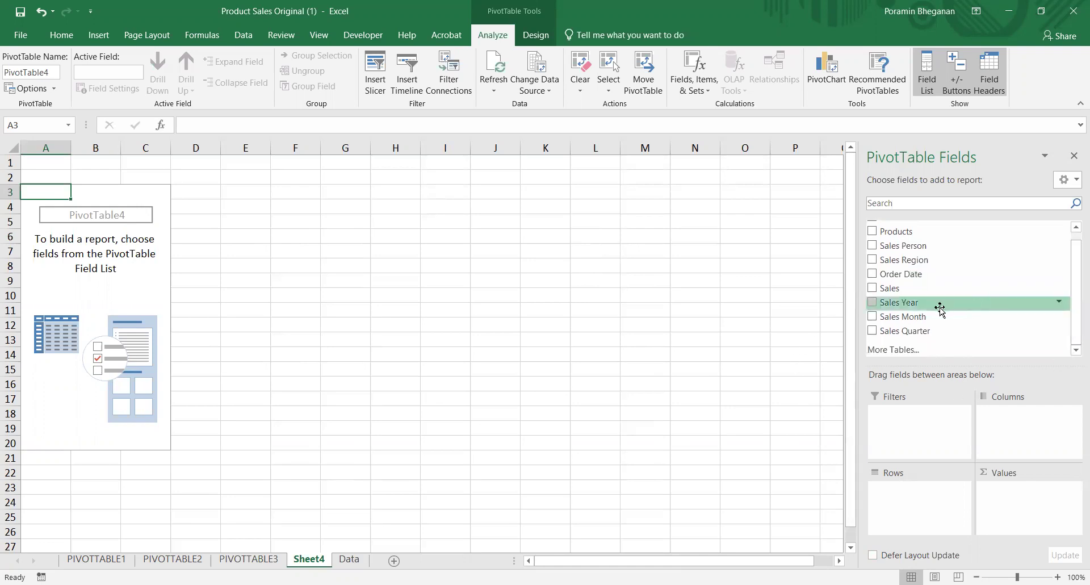
left_click_drag(926, 246, 922, 513)
left_click_drag(926, 316, 922, 517)
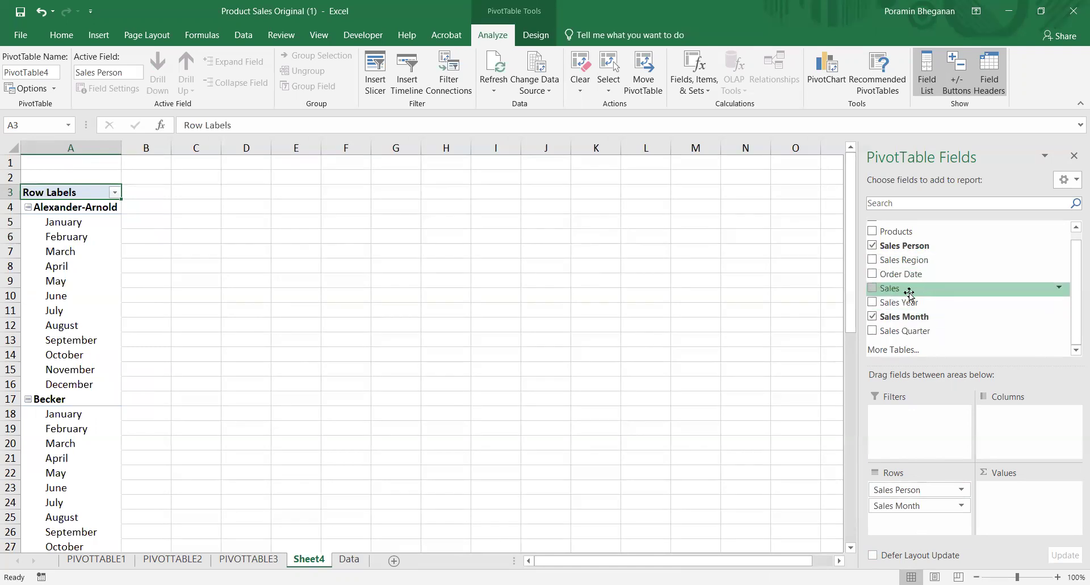
left_click_drag(908, 293, 998, 497)
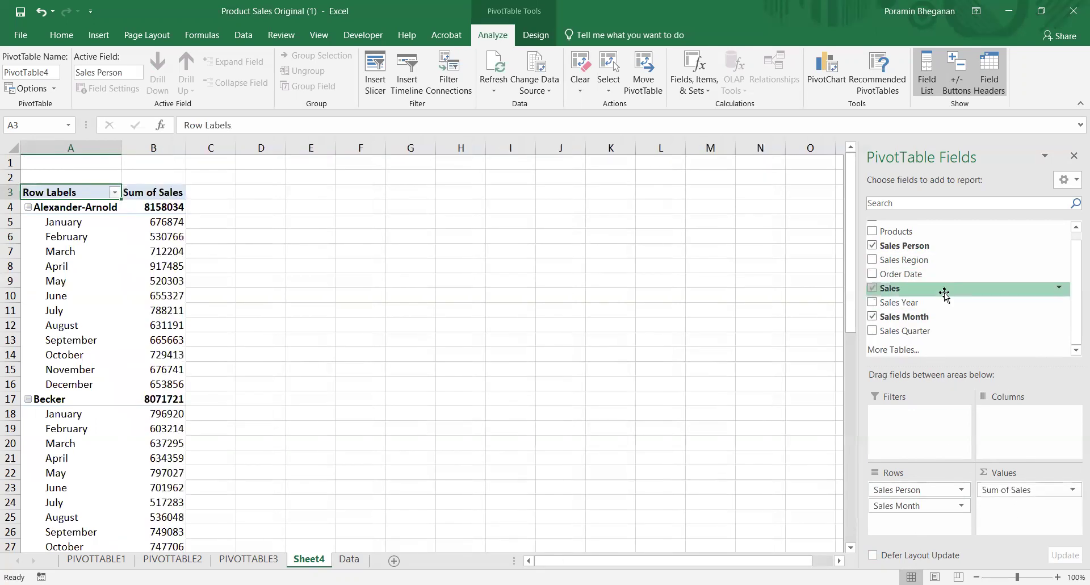
left_click_drag(943, 293, 1050, 514)
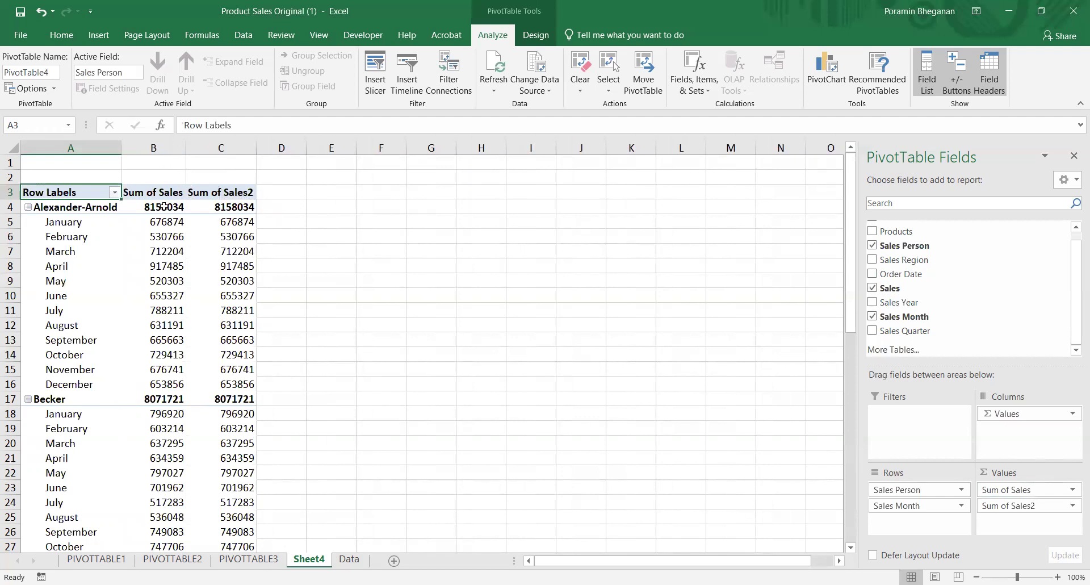
Open the value field settings of the second Sales value and rename the field as %Diff.
left_click(162, 222)
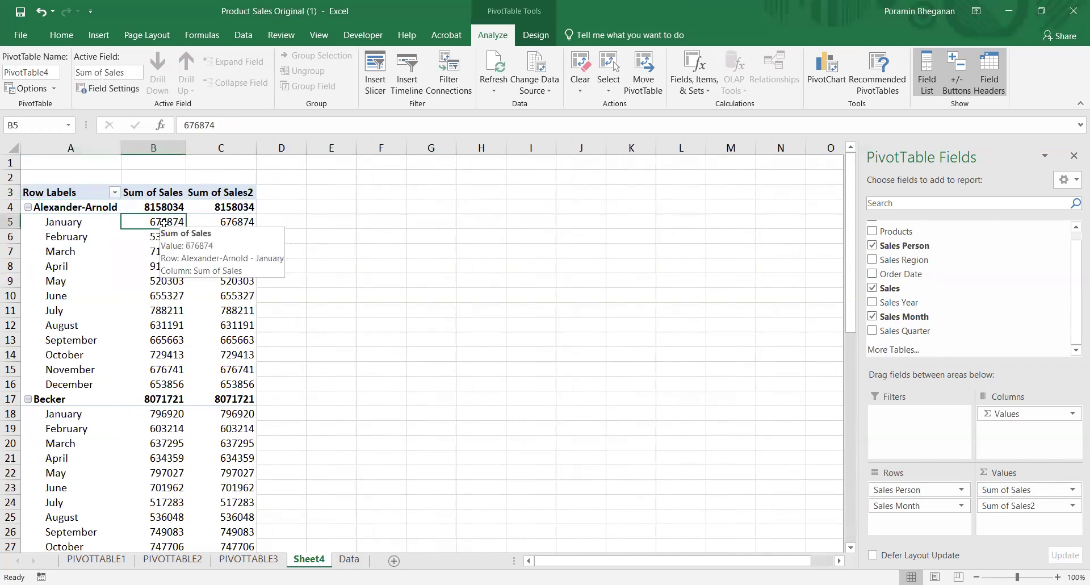
left_click(223, 246)
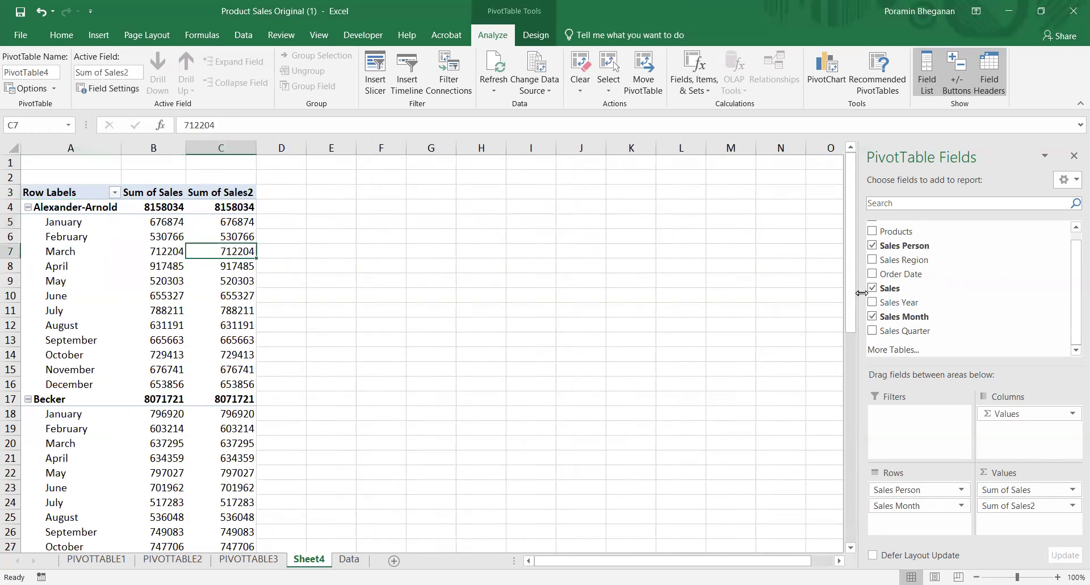
left_click(1072, 505)
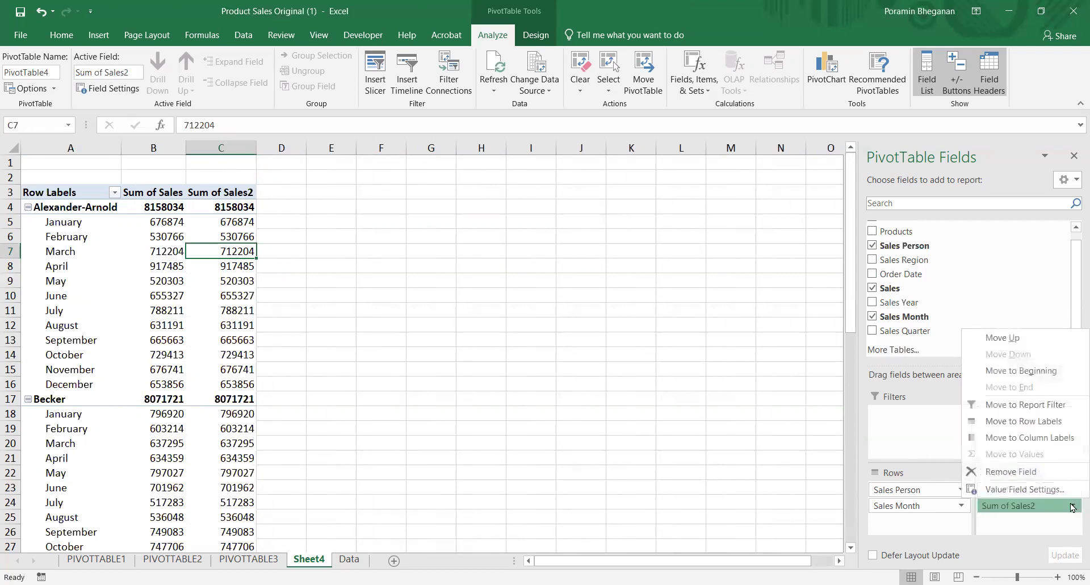
left_click(1054, 491)
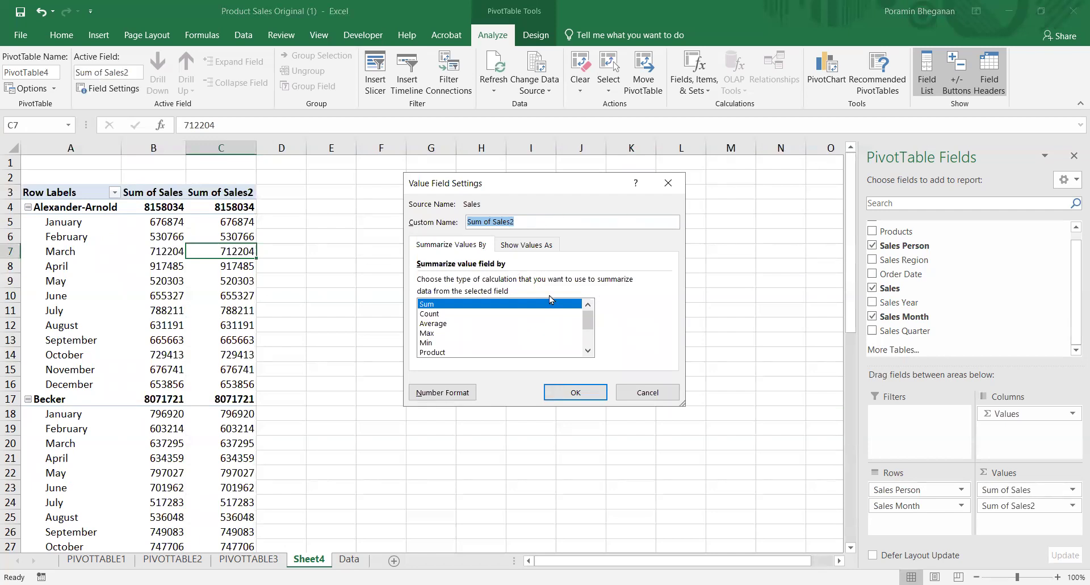
type("%Diff")
Show the %Diff values as % Difference From, with Sales Month as base field and (previous) as base item.
left_click(548, 250)
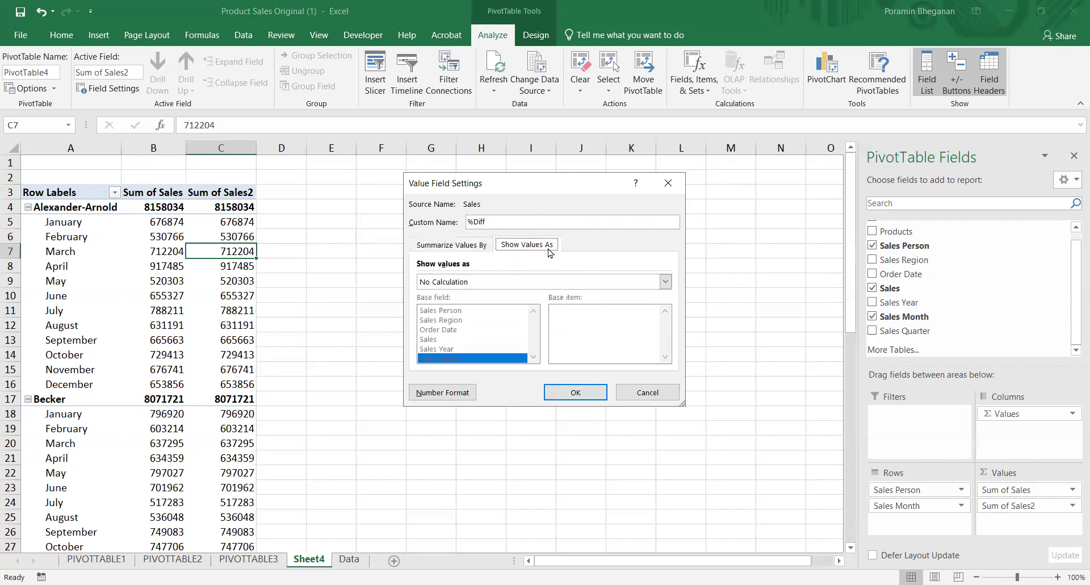
left_click(665, 281)
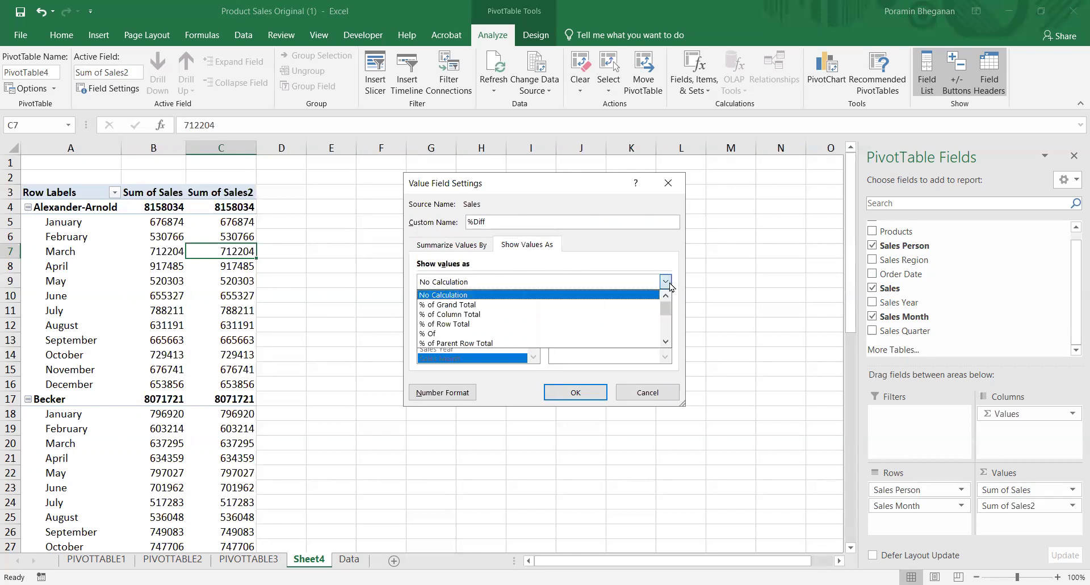
left_click(668, 342)
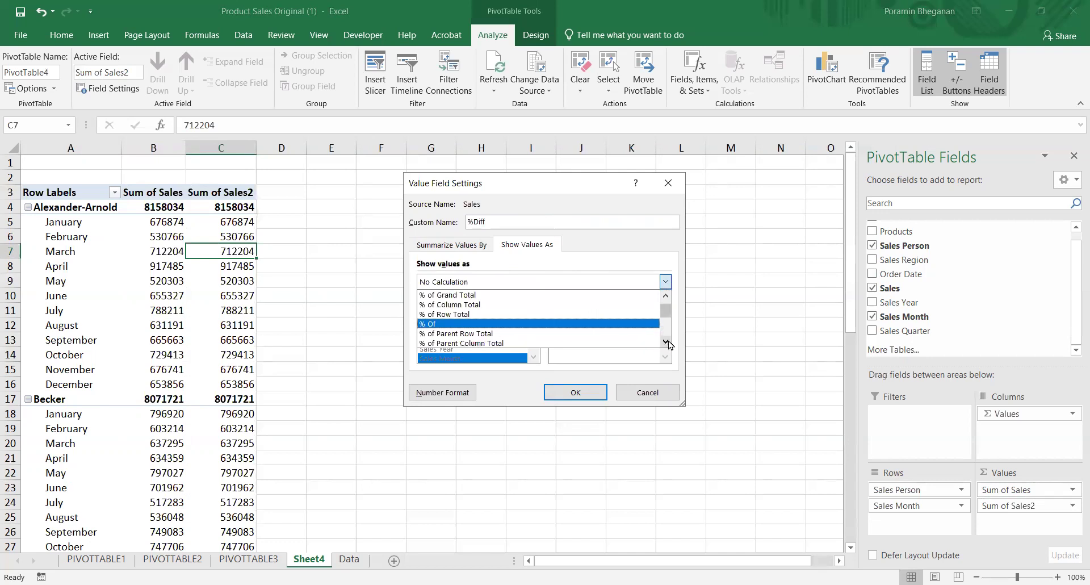
left_click(667, 342)
left_click(667, 342)
left_click(667, 341)
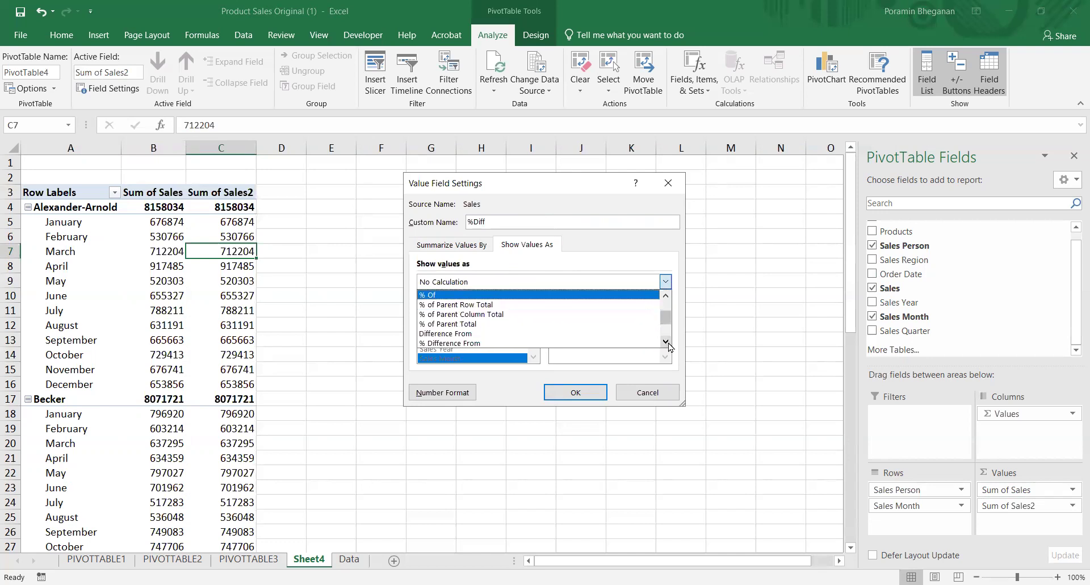
left_click(497, 343)
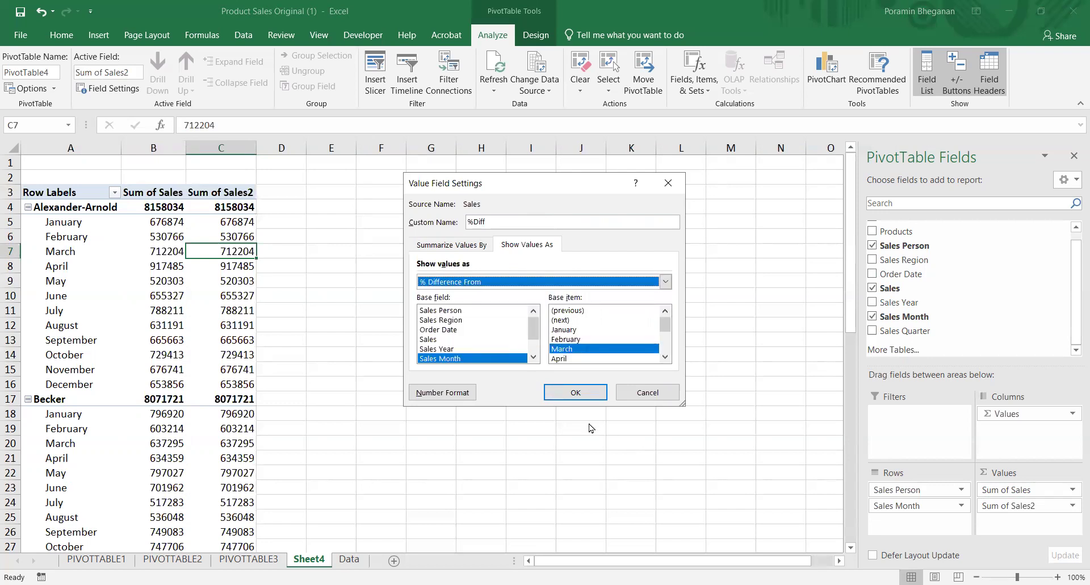
left_click(577, 310)
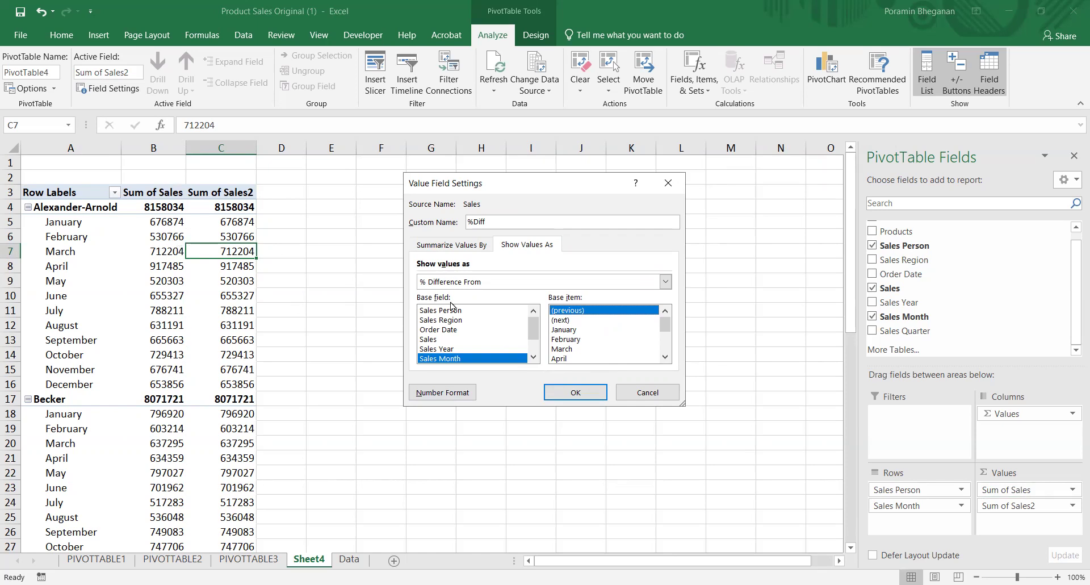
left_click(591, 393)
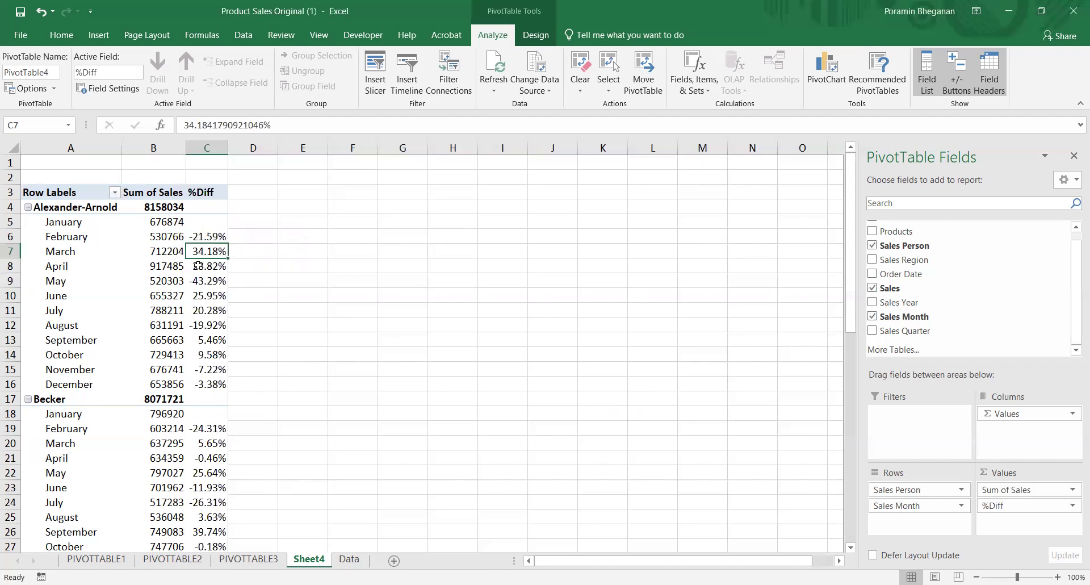
Format all Sum of Sales values through the grand total as Currency with the $ English (United States) symbol.
left_click_drag(162, 206, 162, 502)
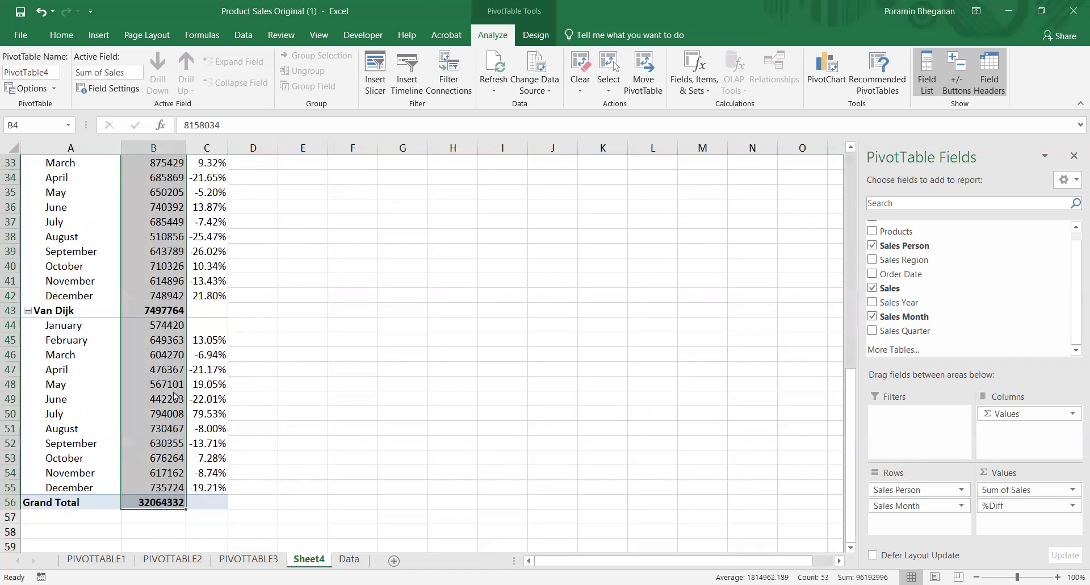
right_click(152, 447)
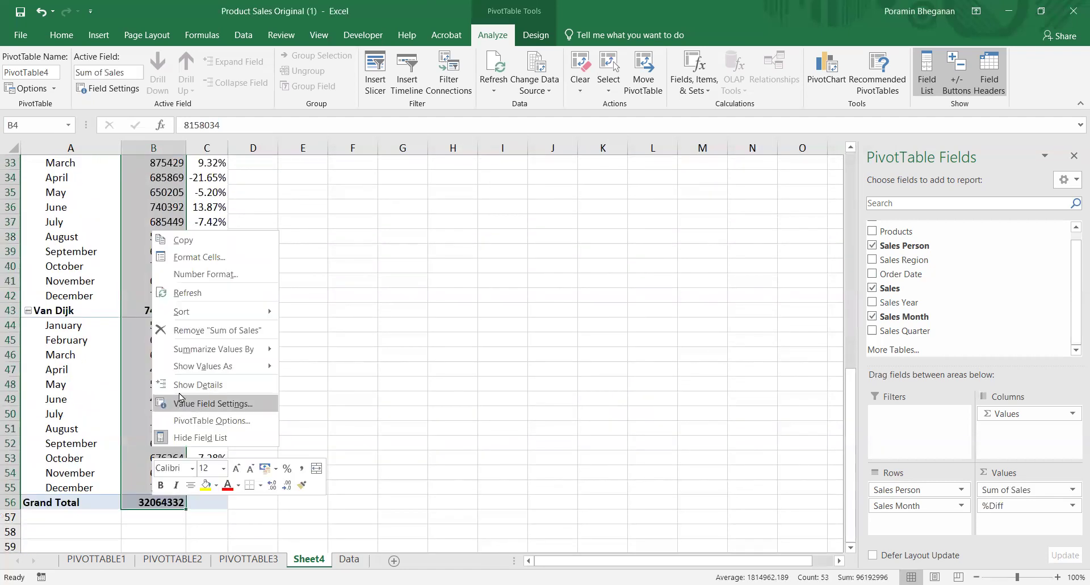
left_click(196, 258)
left_click(52, 164)
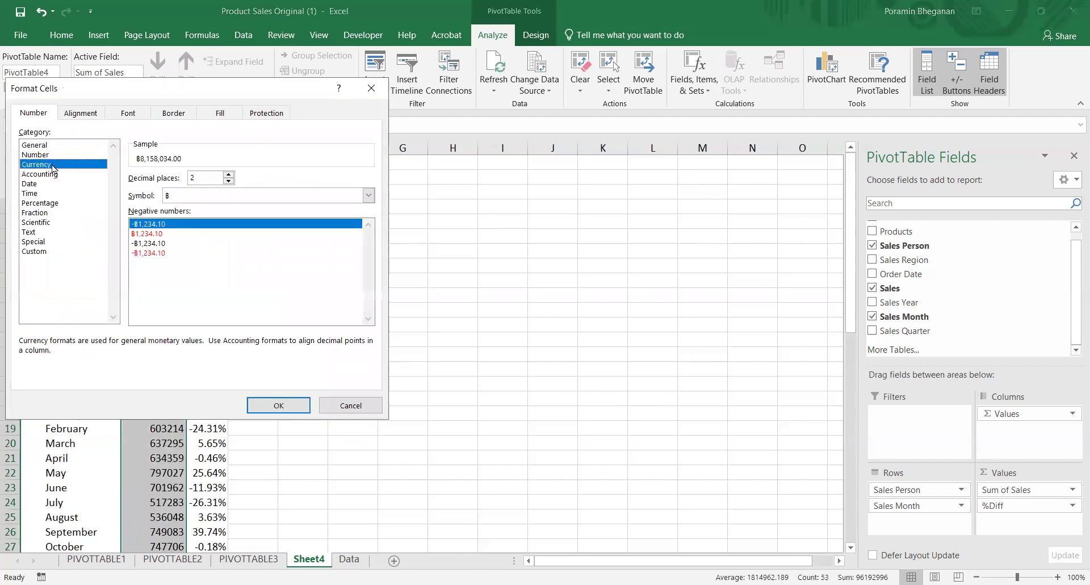
left_click(199, 200)
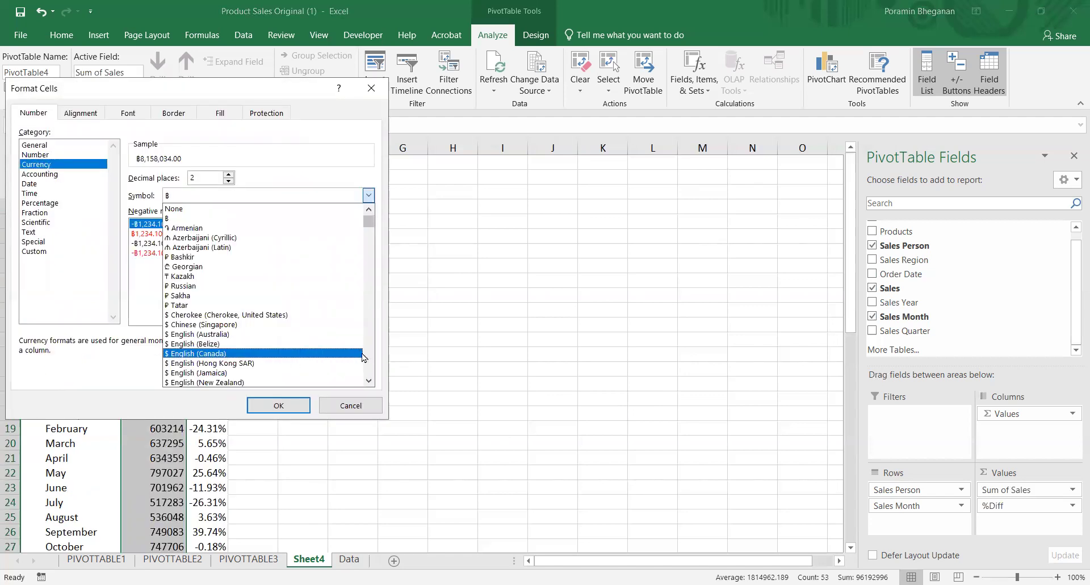
left_click(357, 352)
left_click(346, 196)
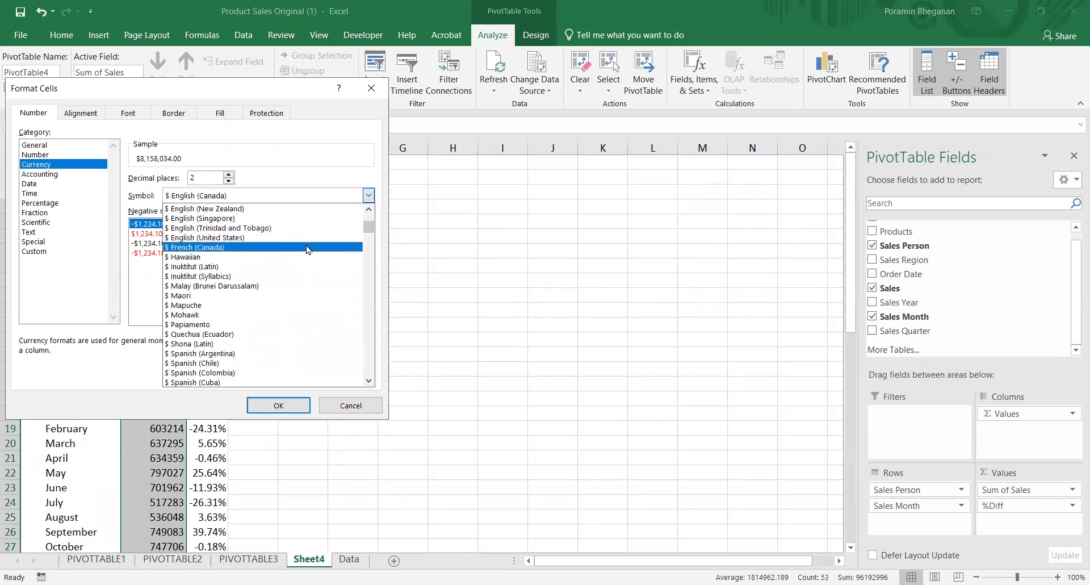
left_click(306, 237)
left_click(280, 401)
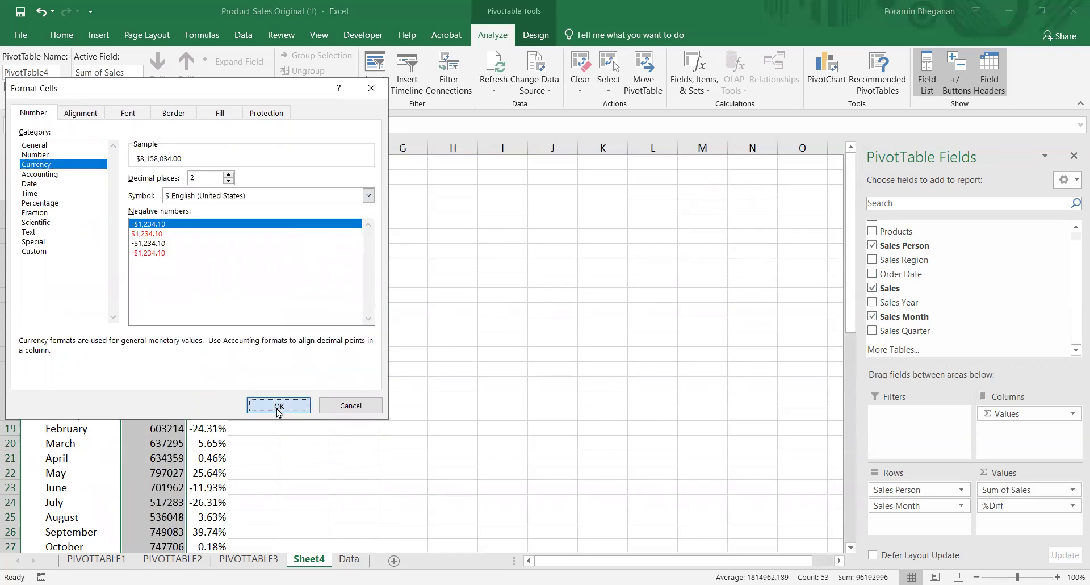
Compare the first salesperson's January to March sales with the month-to-month %Diff values.
left_click_drag(149, 223, 153, 239)
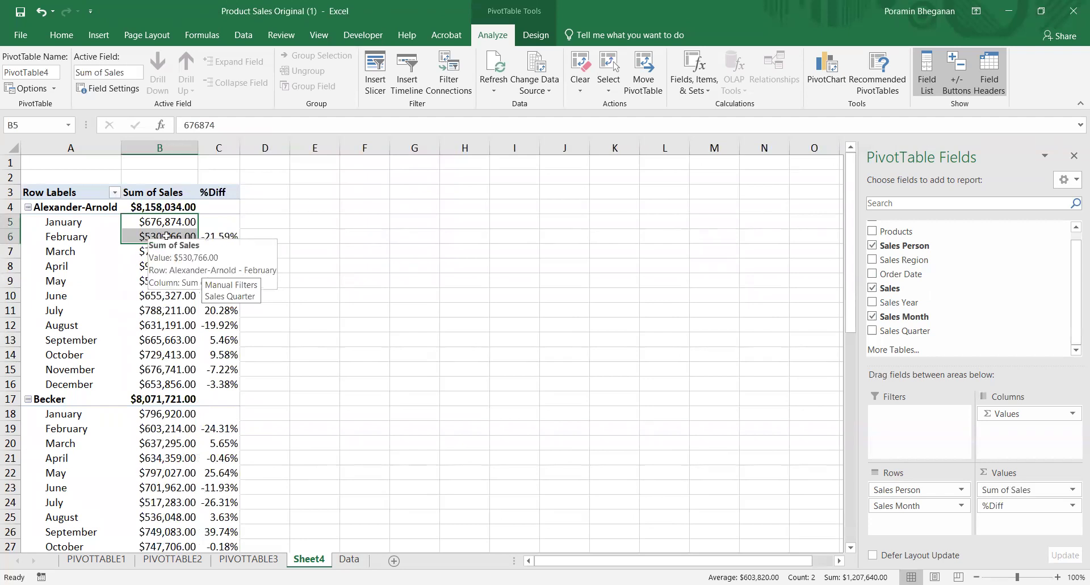
left_click(227, 237)
left_click(150, 237)
left_click_drag(150, 237, 154, 250)
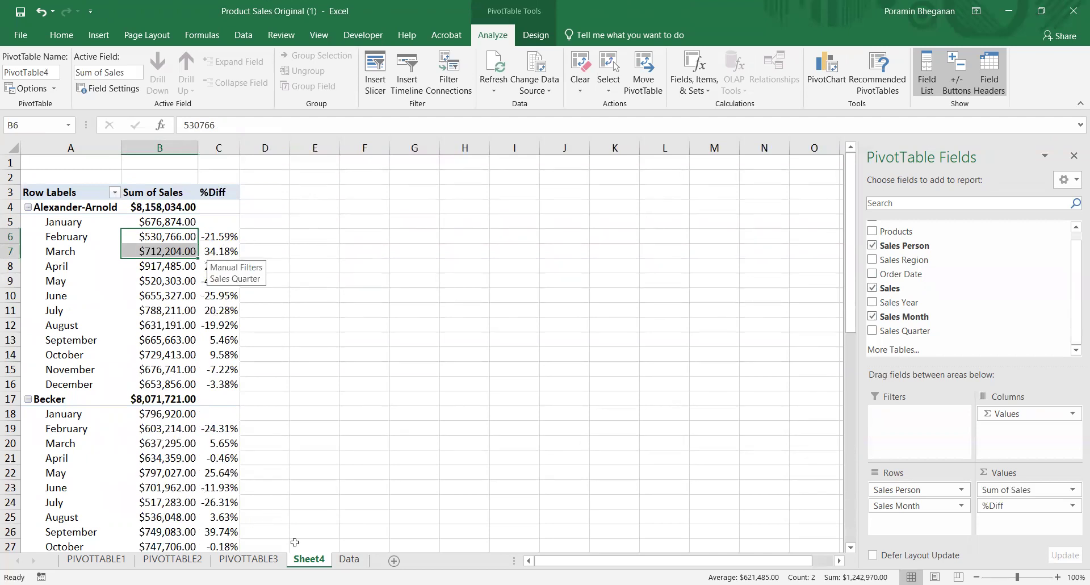
Rename the new PivotTable's worksheet as PIVOTTABLE4.
double_click(304, 559)
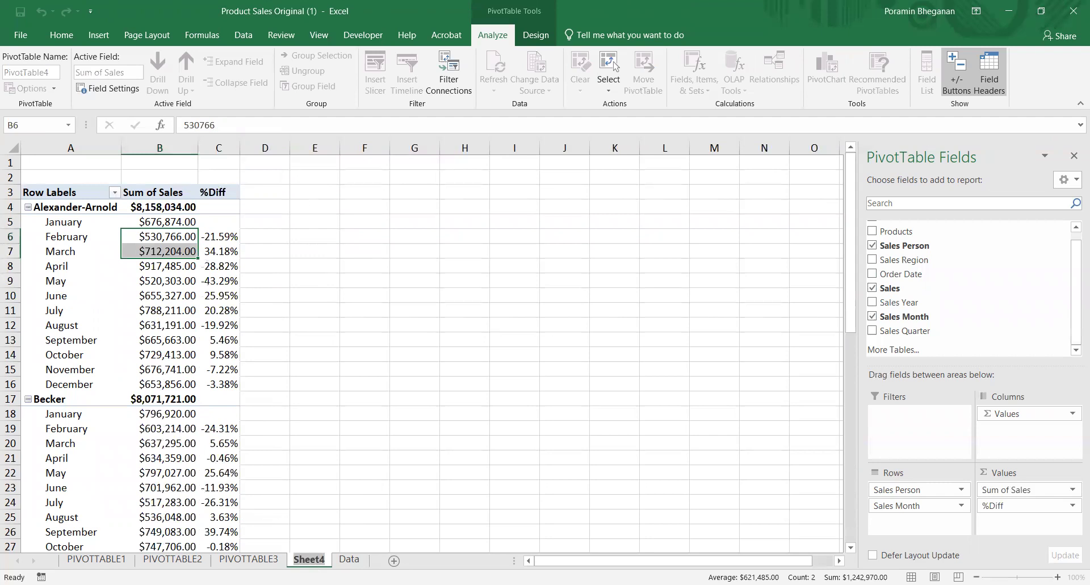
type("PIVOTTABLE4")
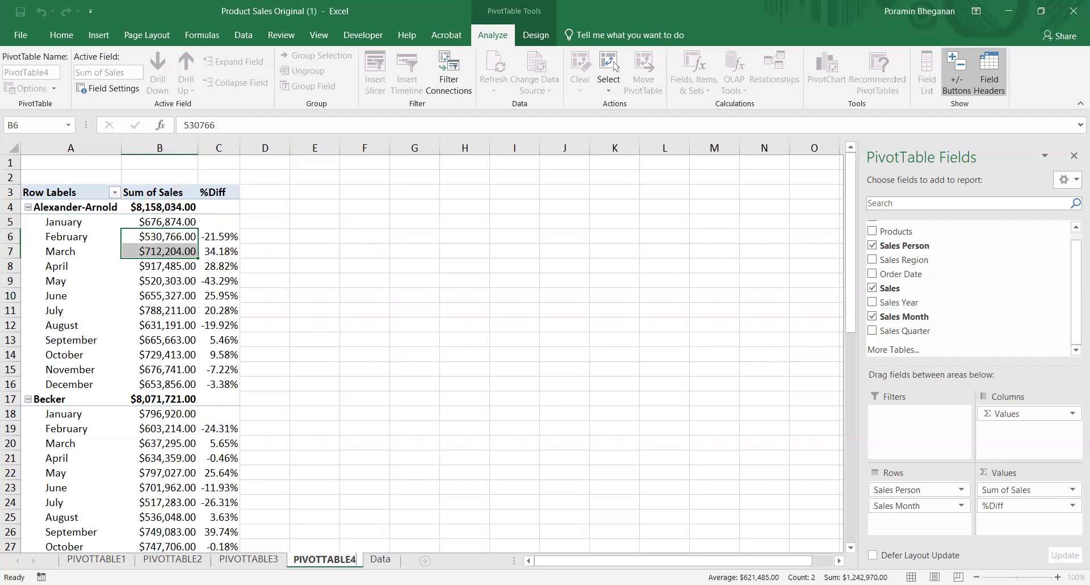
key("Return")
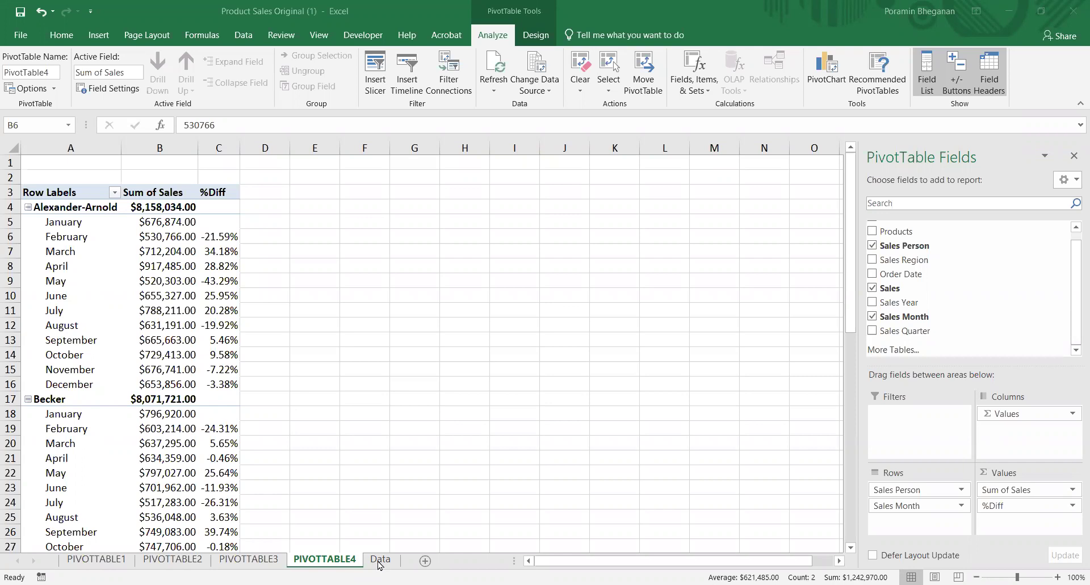
Create a fifth PivotTable from the Data table on a new worksheet.
left_click(379, 559)
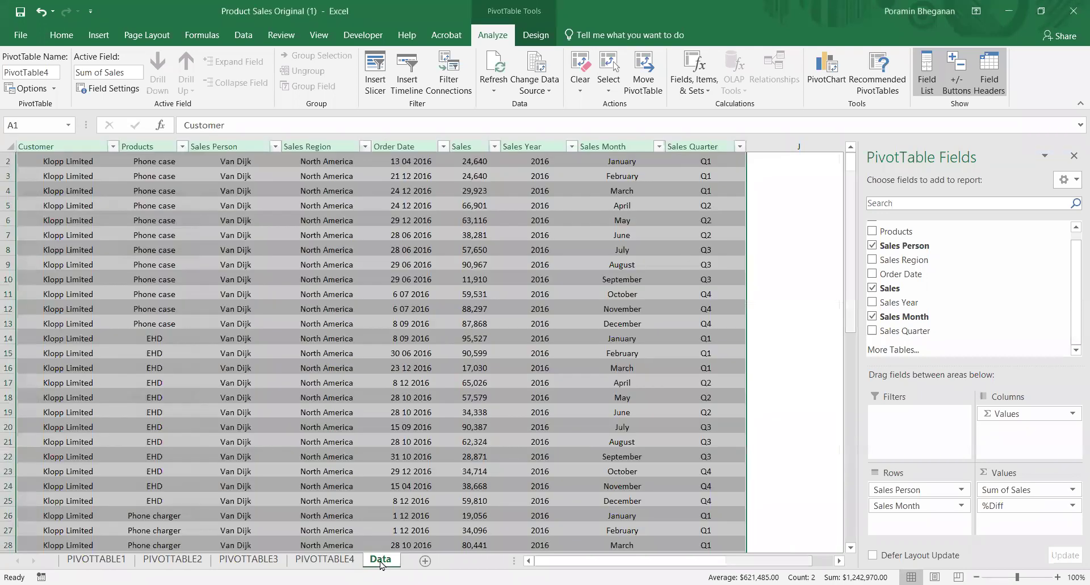
left_click(98, 34)
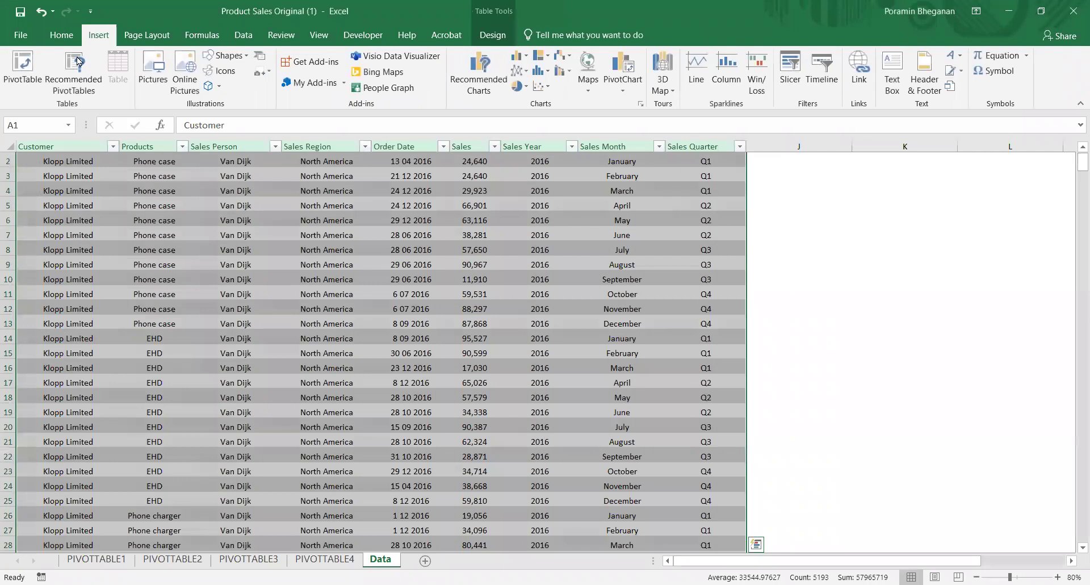
left_click(23, 67)
left_click(595, 395)
Rename the worksheet of the empty PivotTable as PIVOTTABLE5.
double_click(390, 558)
type("PIVOTT")
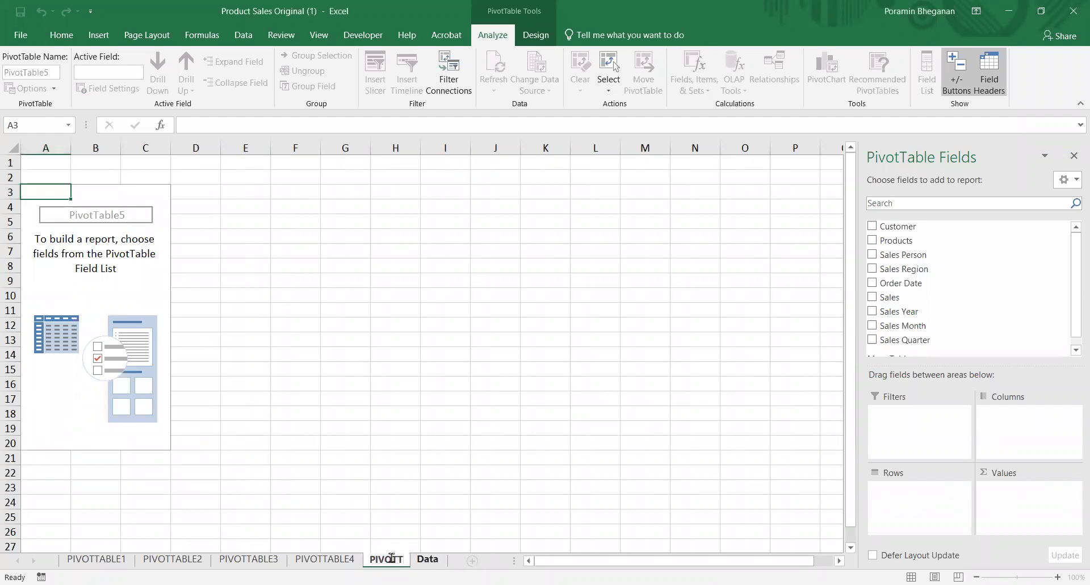
type("ABLE")
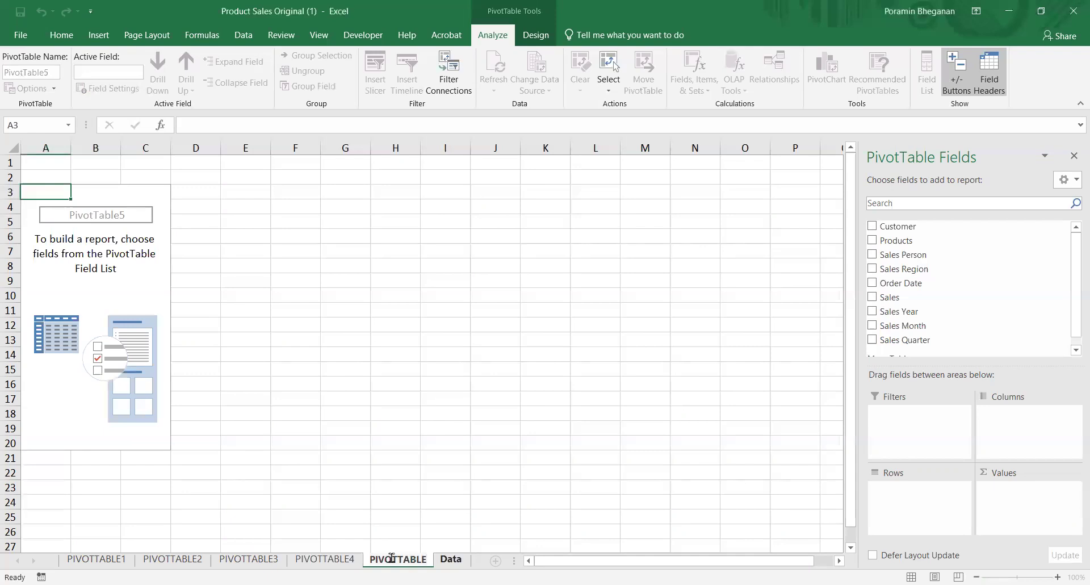
type("5")
key("Return")
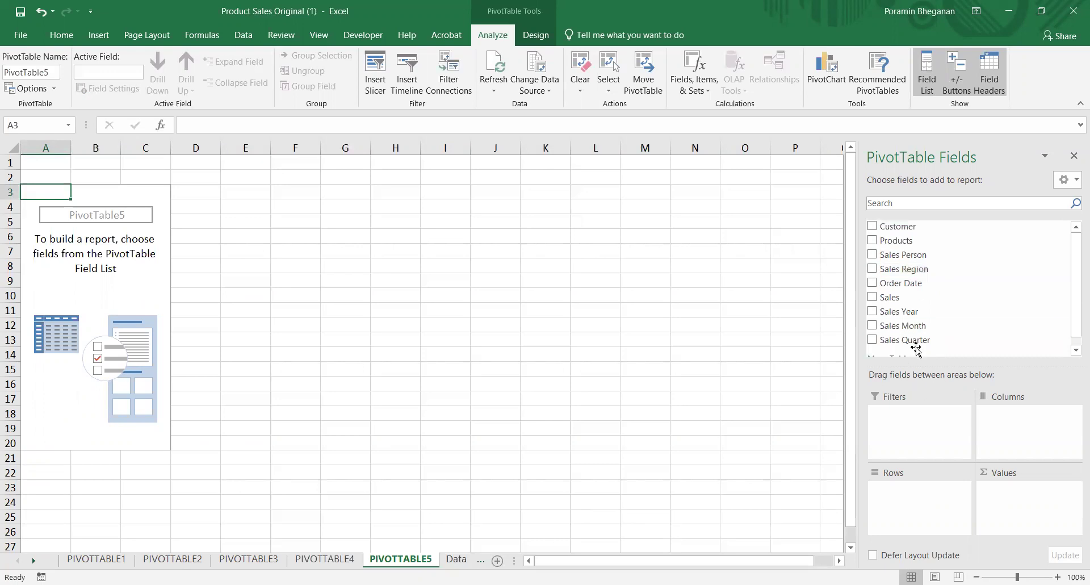
Build the PivotTable with Sales Year and Sales Month as rows and Sales added twice as values.
left_click_drag(910, 312, 919, 497)
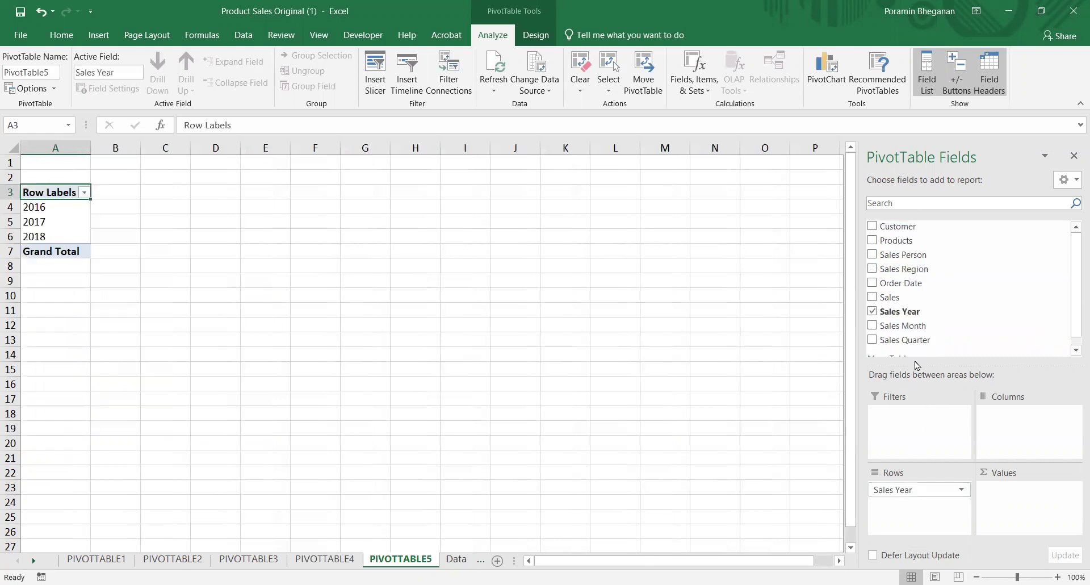
left_click_drag(909, 329, 945, 509)
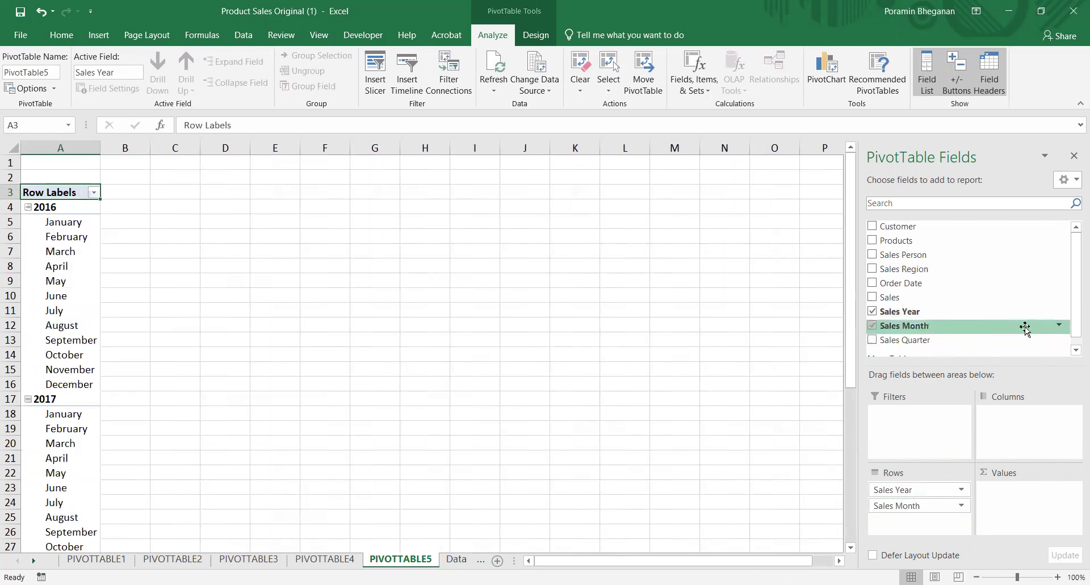
left_click_drag(892, 296, 1008, 484)
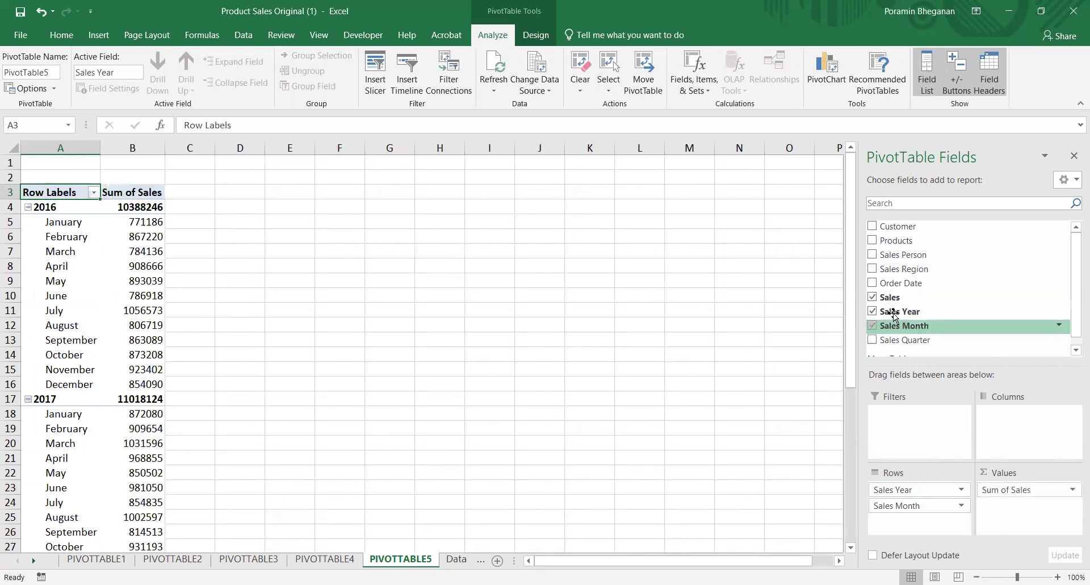
left_click_drag(889, 296, 1005, 505)
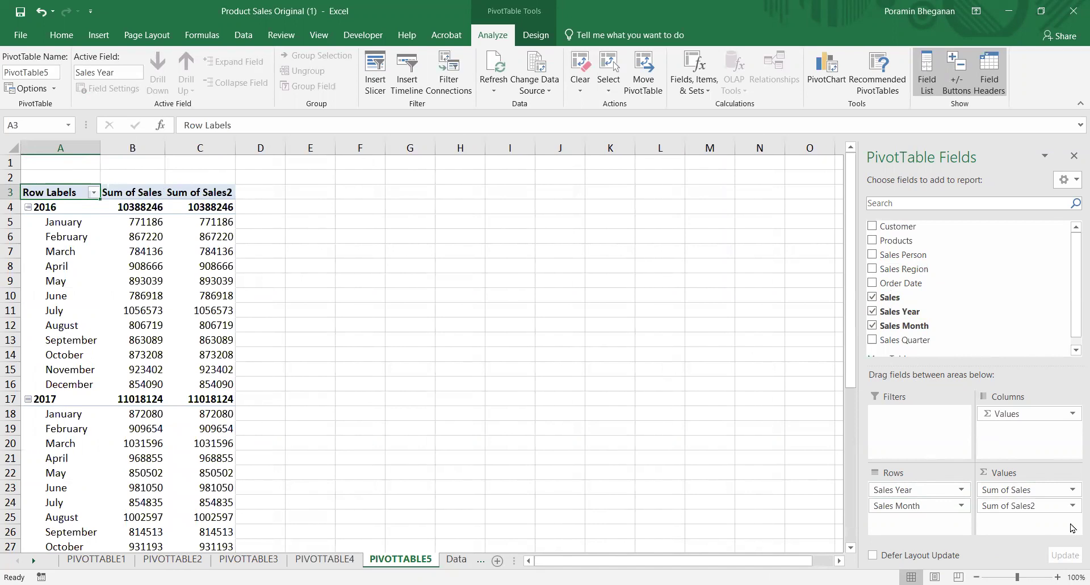
Format both Sales value columns, from the 2016 row through the Grand Total, as Currency with the $ English (United States) symbol.
left_click_drag(146, 207, 164, 531)
left_click_drag(210, 504, 210, 502)
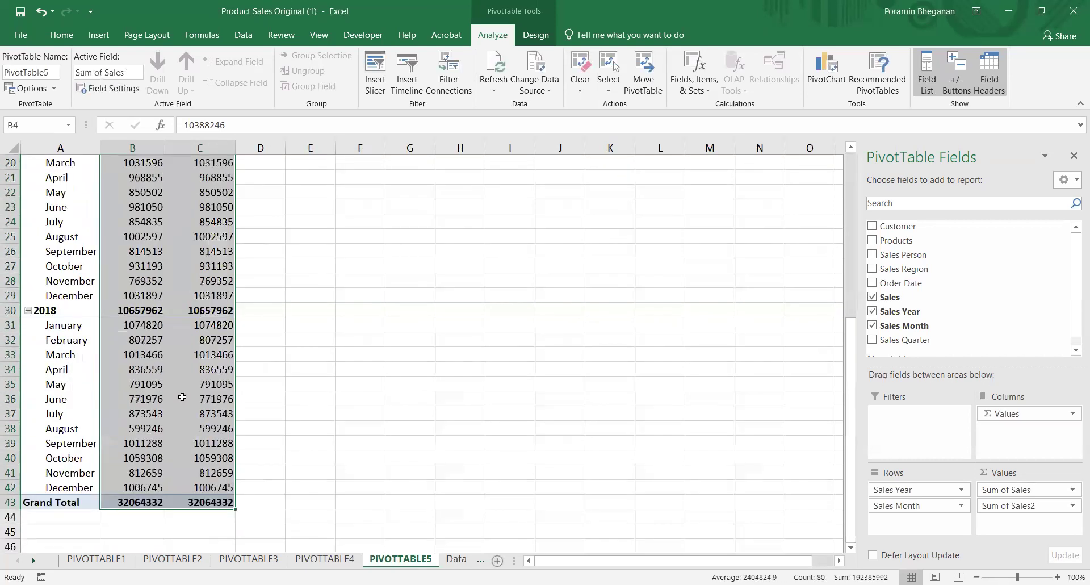
right_click(184, 404)
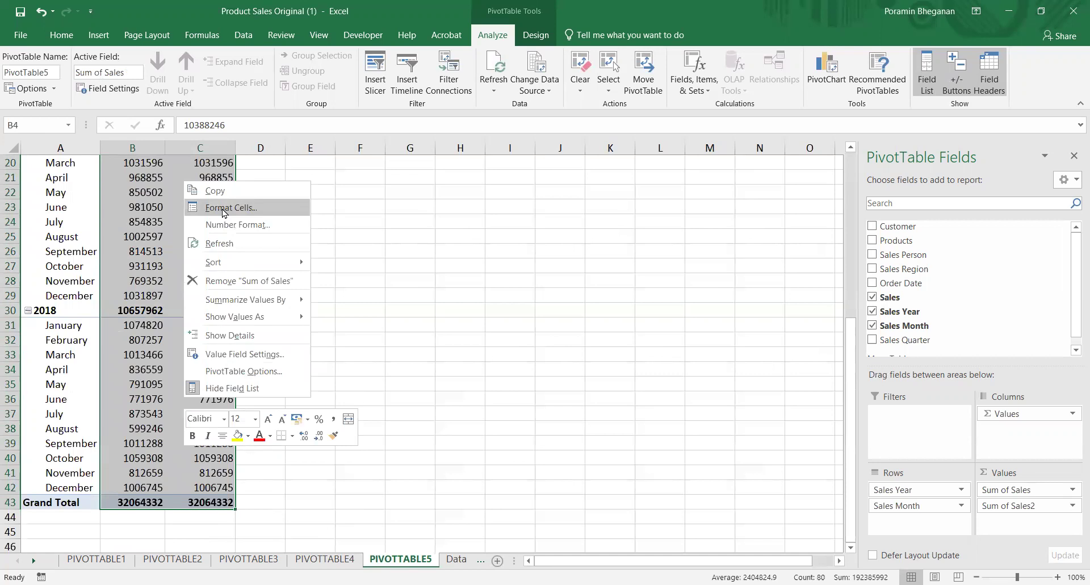
left_click(205, 211)
left_click(77, 113)
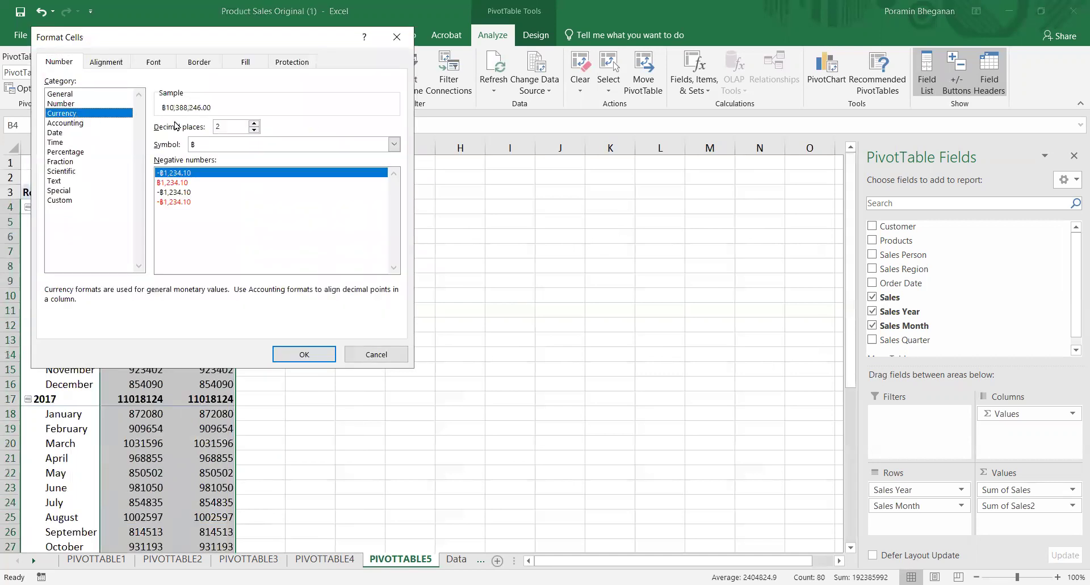
left_click(302, 145)
scroll(384, 284, "down", 6)
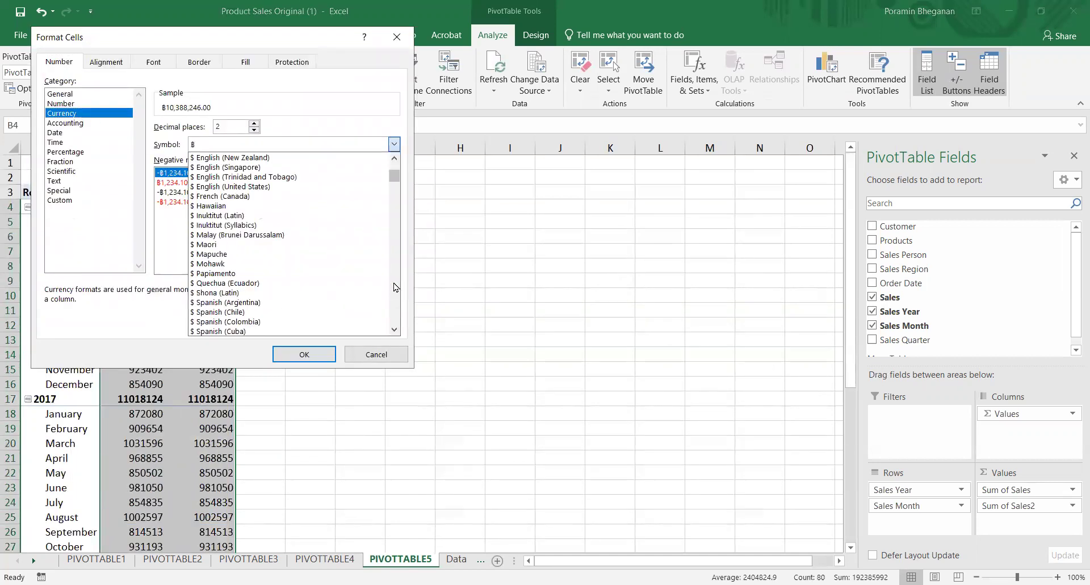
left_click(282, 187)
left_click(286, 358)
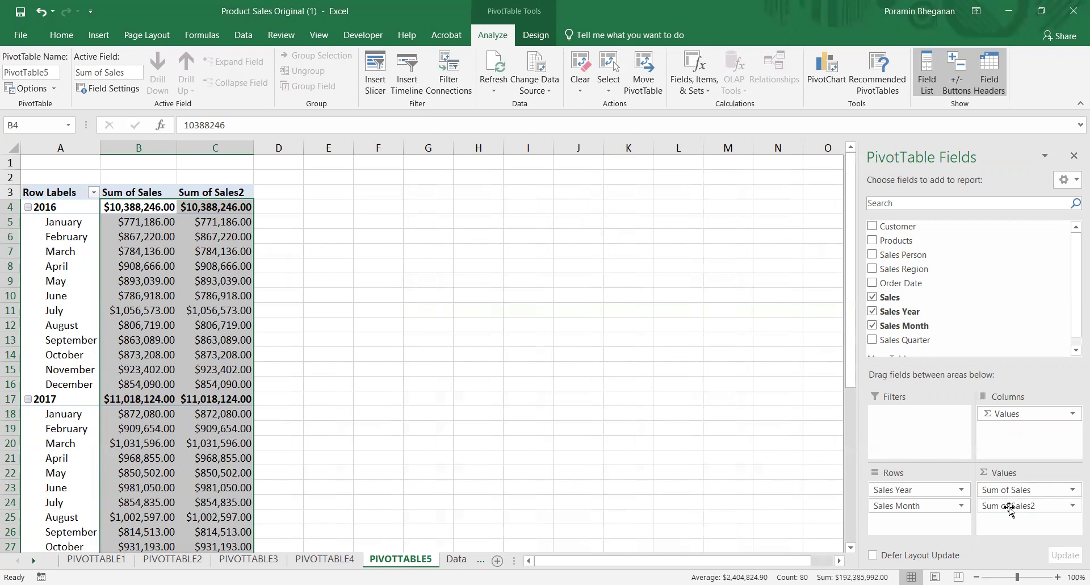
Name the second Sales value field % RUN TOAL and show it as % Running Total In with Sales Month as base field.
left_click(1060, 507)
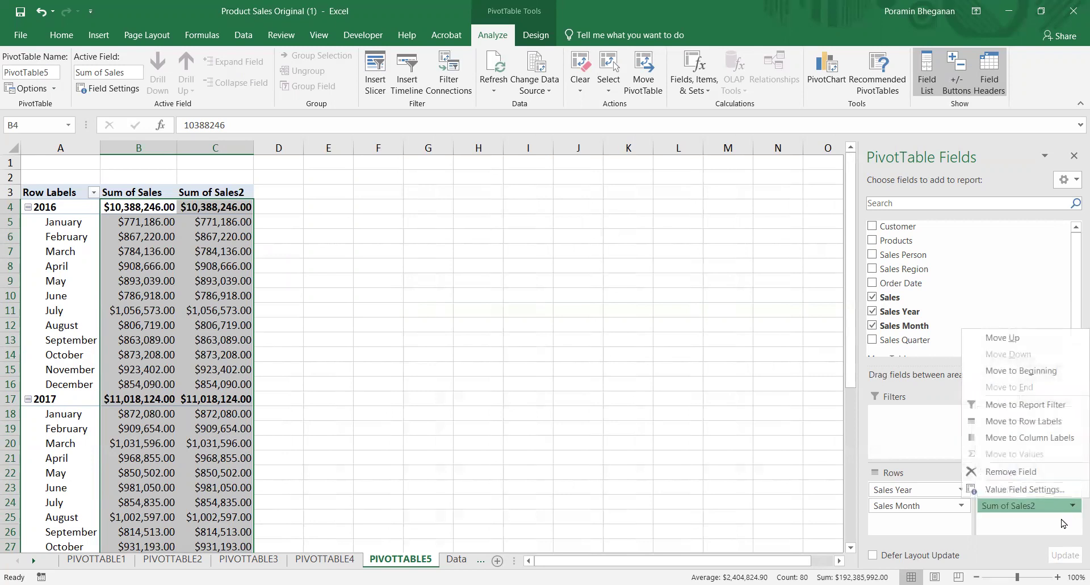
left_click(1052, 489)
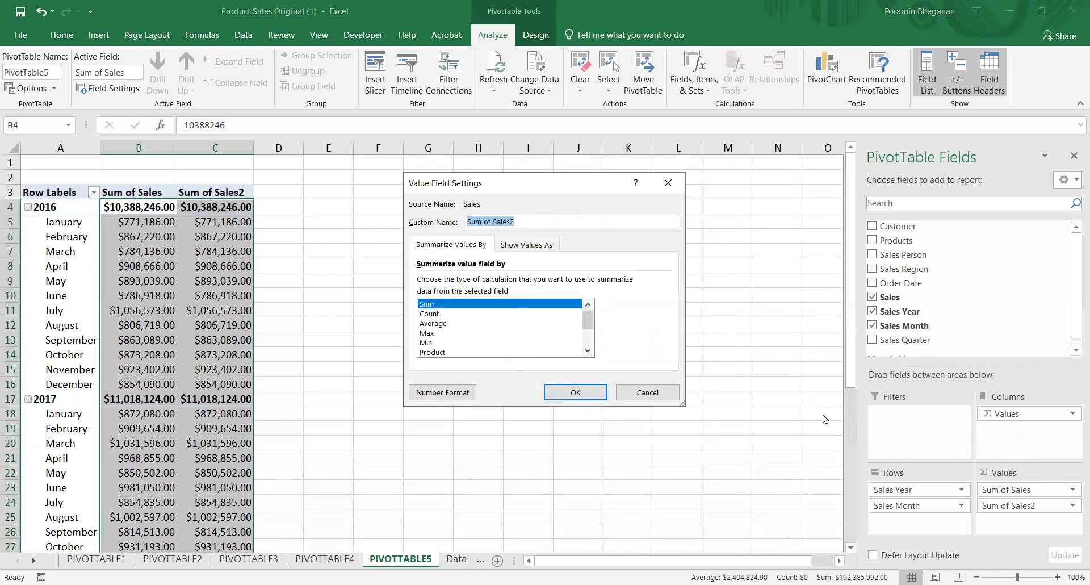
type("% RUN TOAL")
left_click(540, 244)
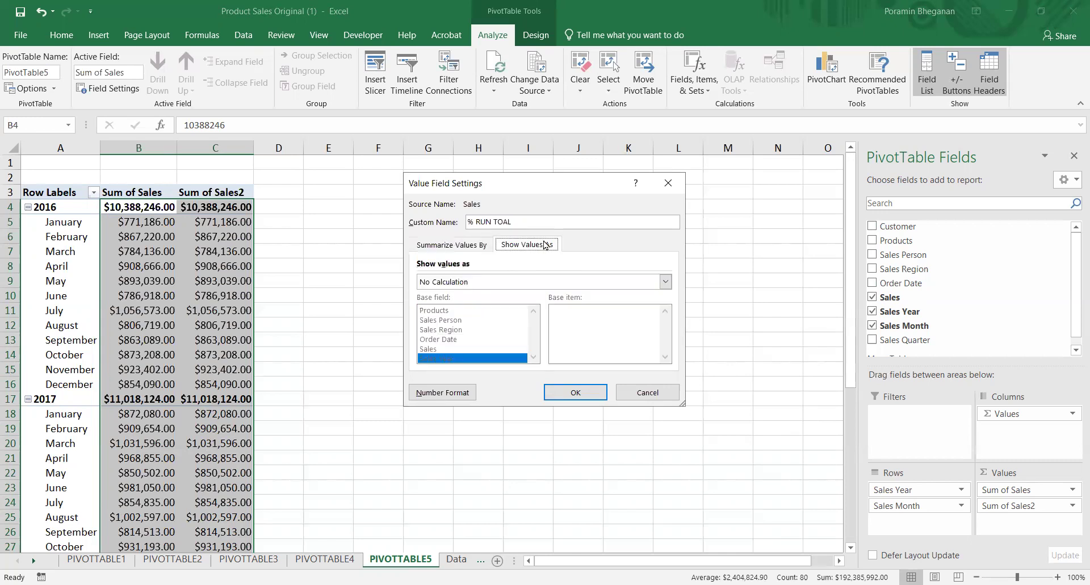
left_click(549, 281)
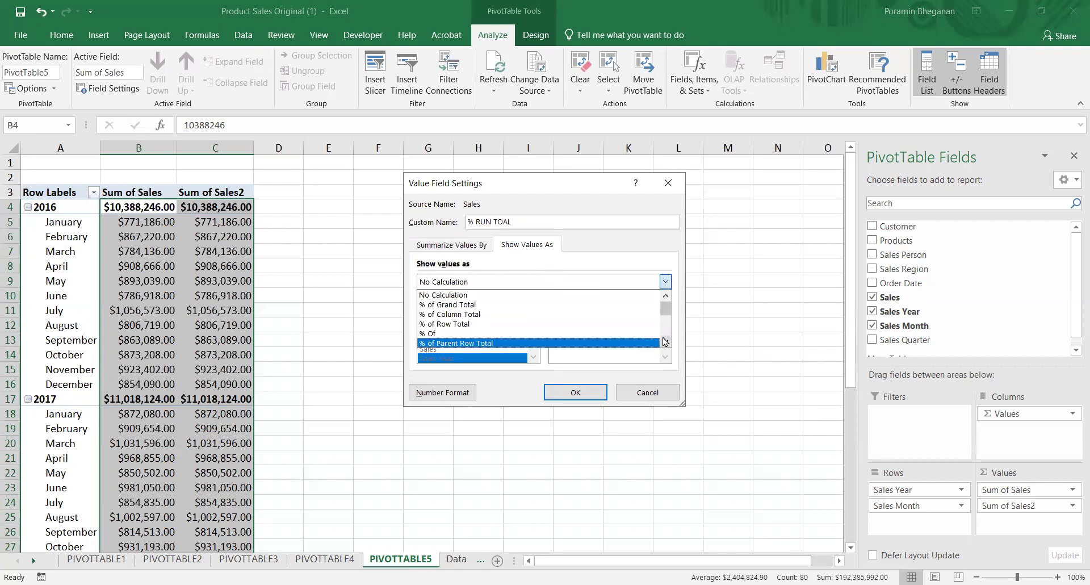
left_click(665, 341)
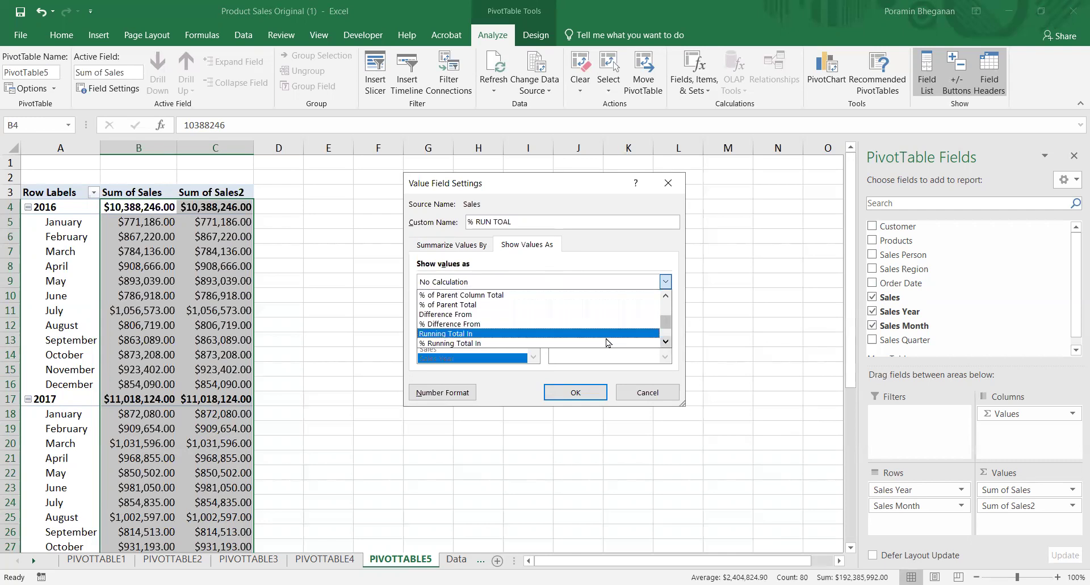
left_click(574, 343)
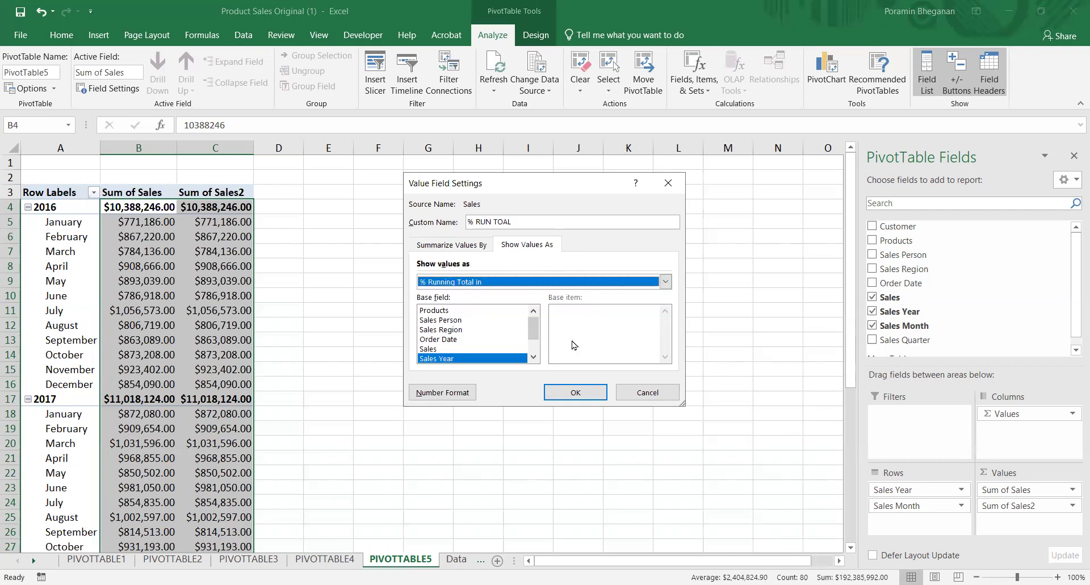
left_click(534, 356)
left_click(508, 359)
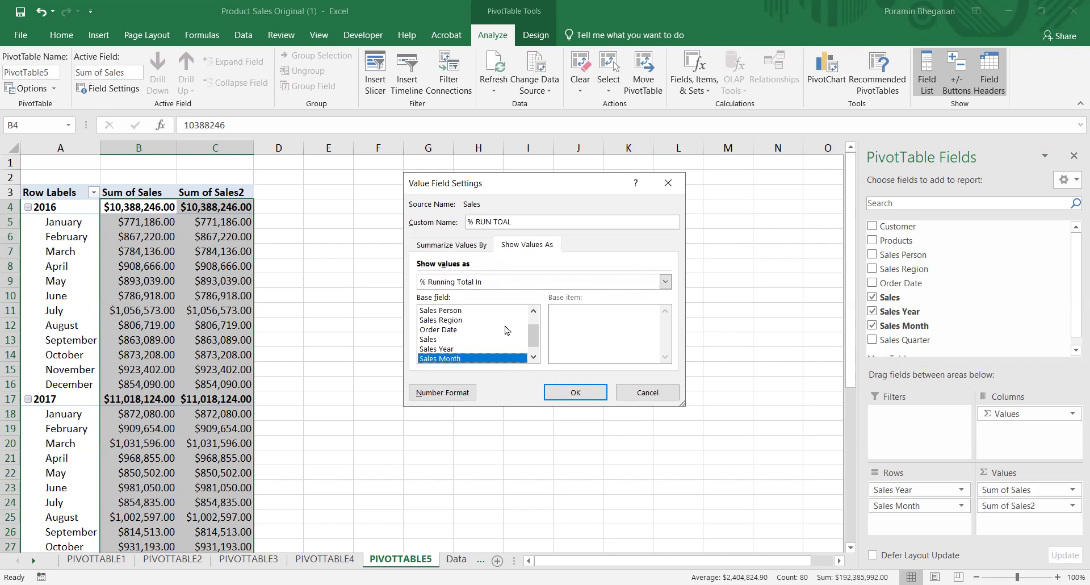
left_click(575, 392)
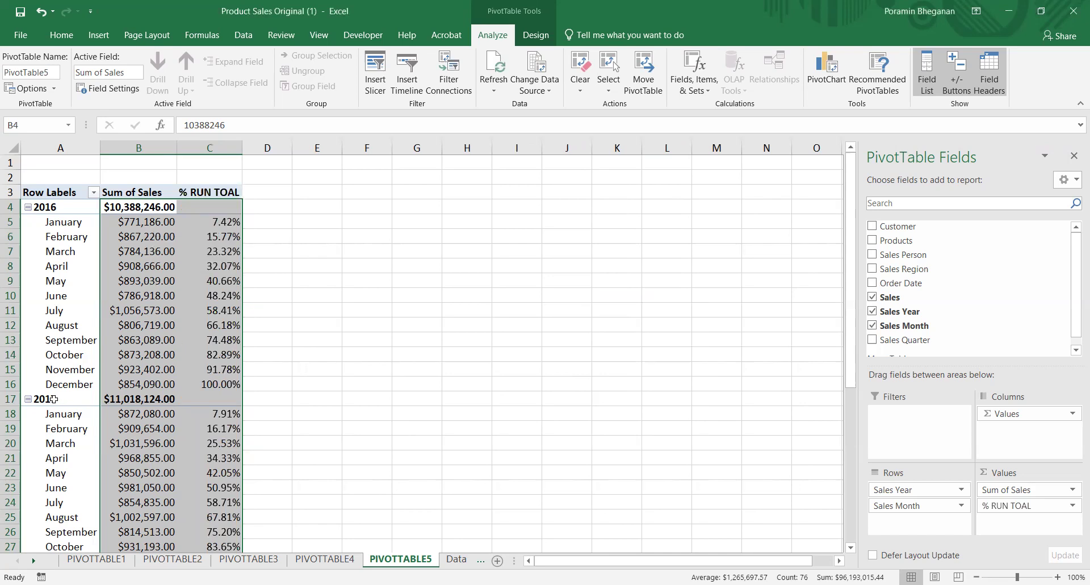
left_click(127, 209)
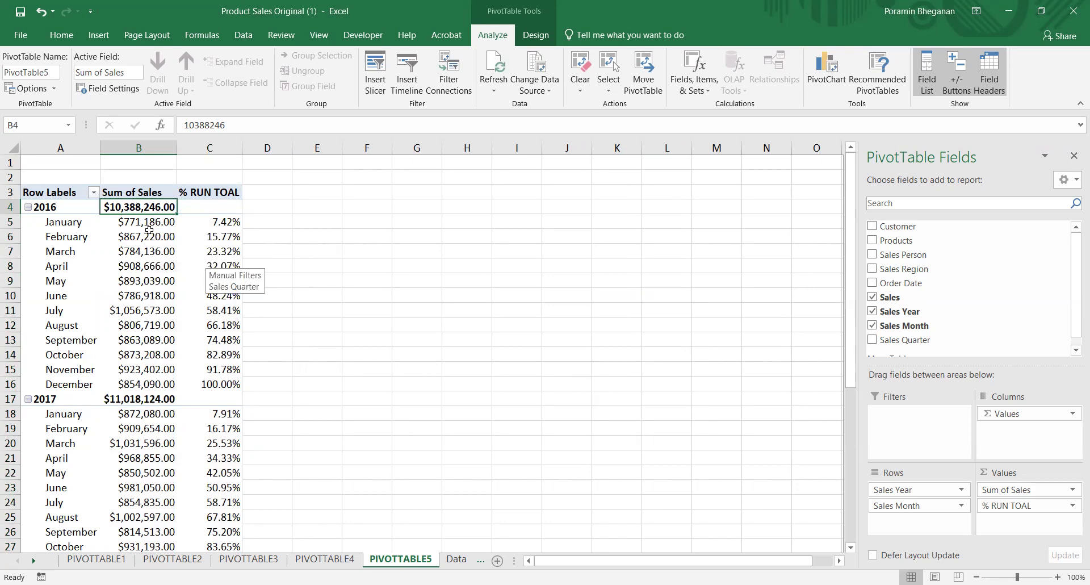
mouse_move(150, 230)
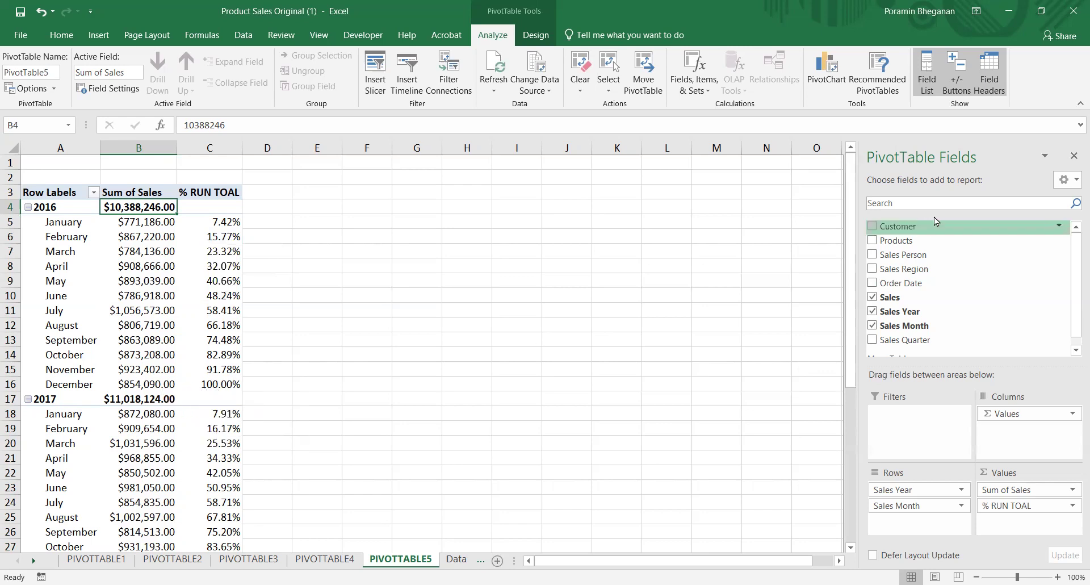
left_click_drag(849, 297, 850, 423)
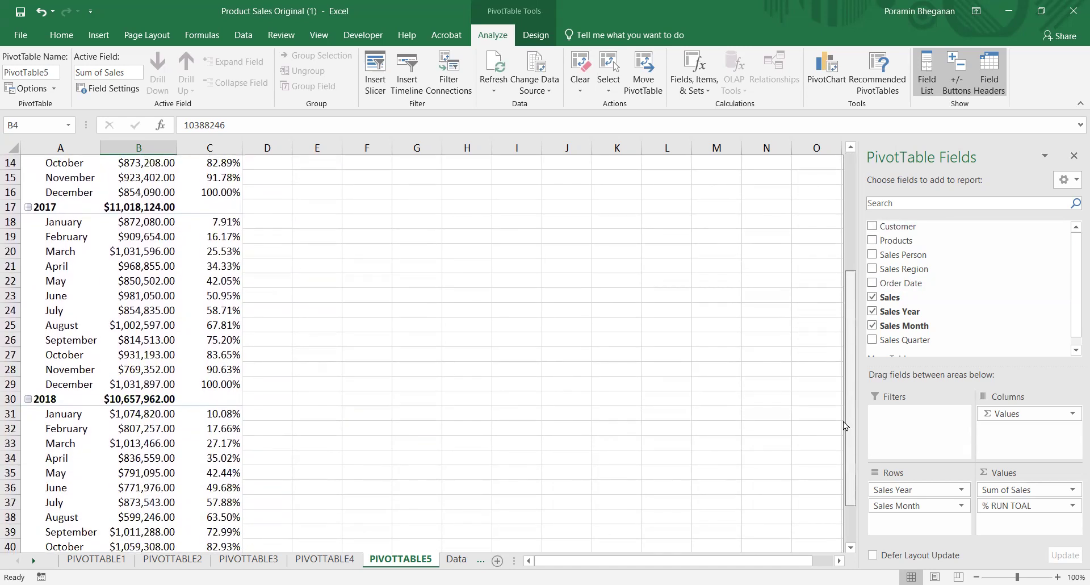
left_click_drag(849, 359, 850, 395)
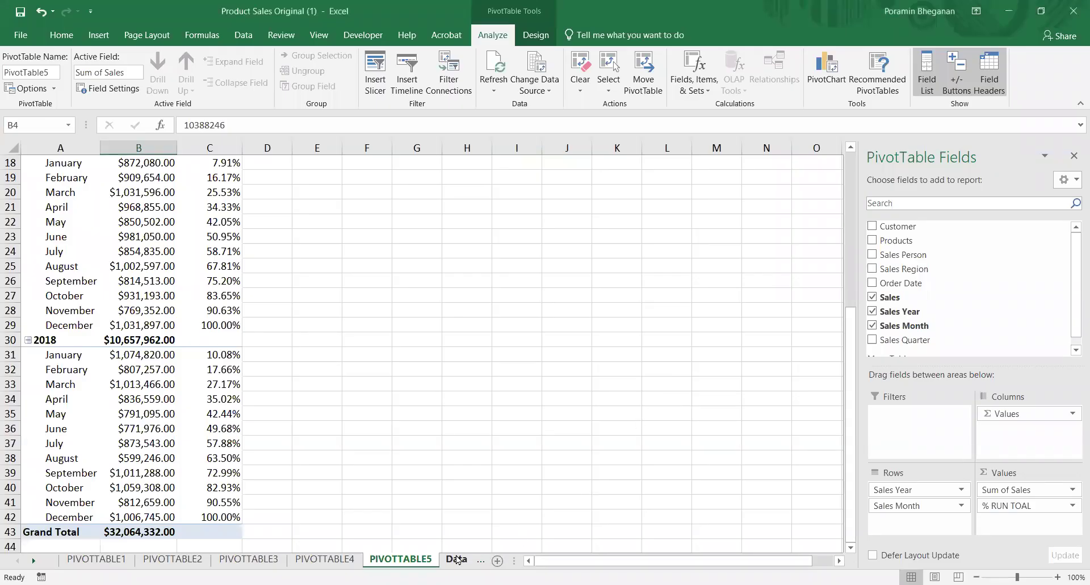
Create a sixth PivotTable from the Data table on a new worksheet.
left_click(457, 559)
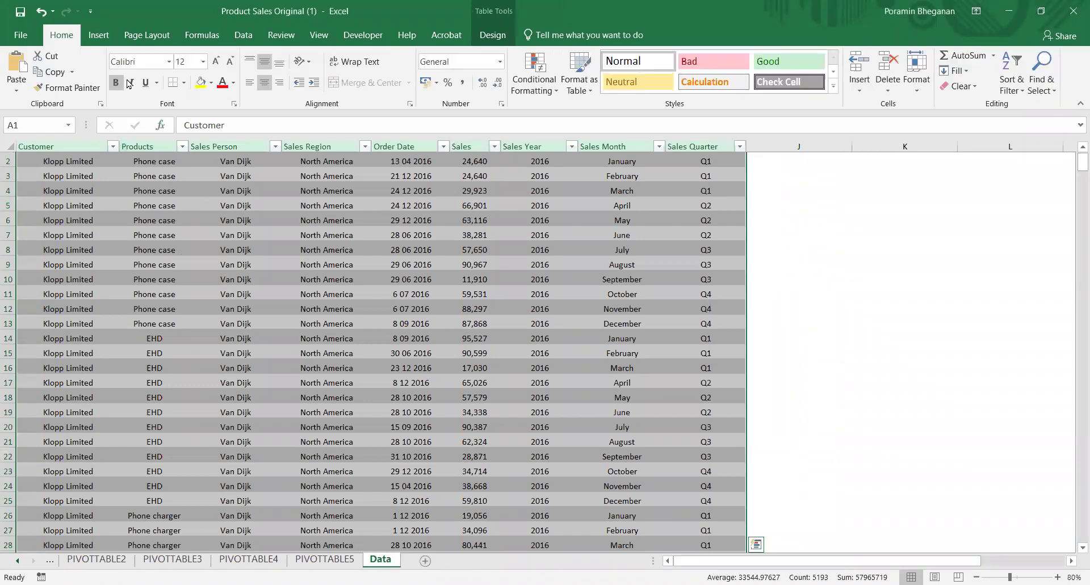
left_click(101, 37)
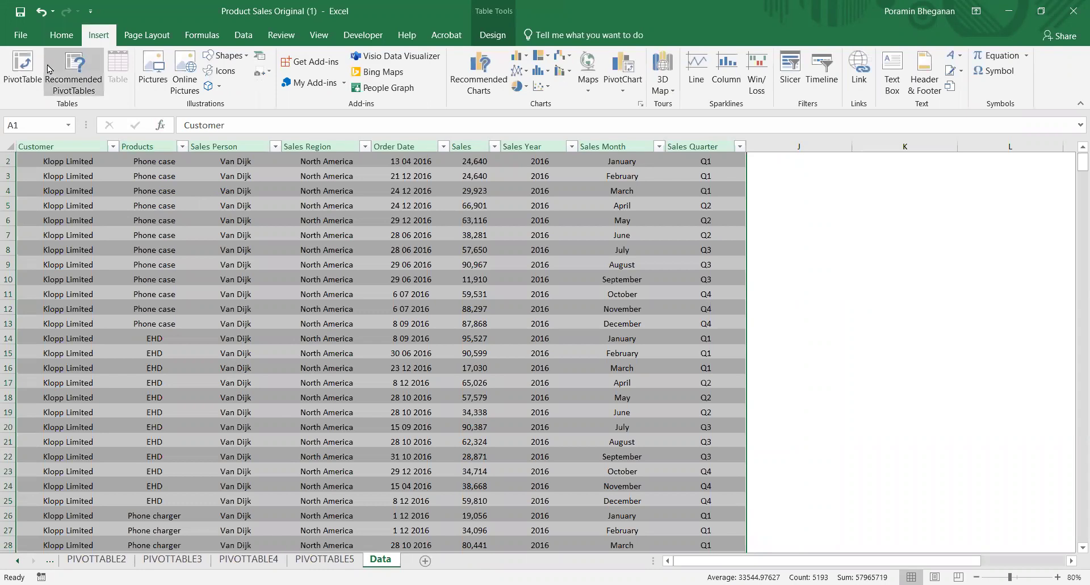
left_click(10, 70)
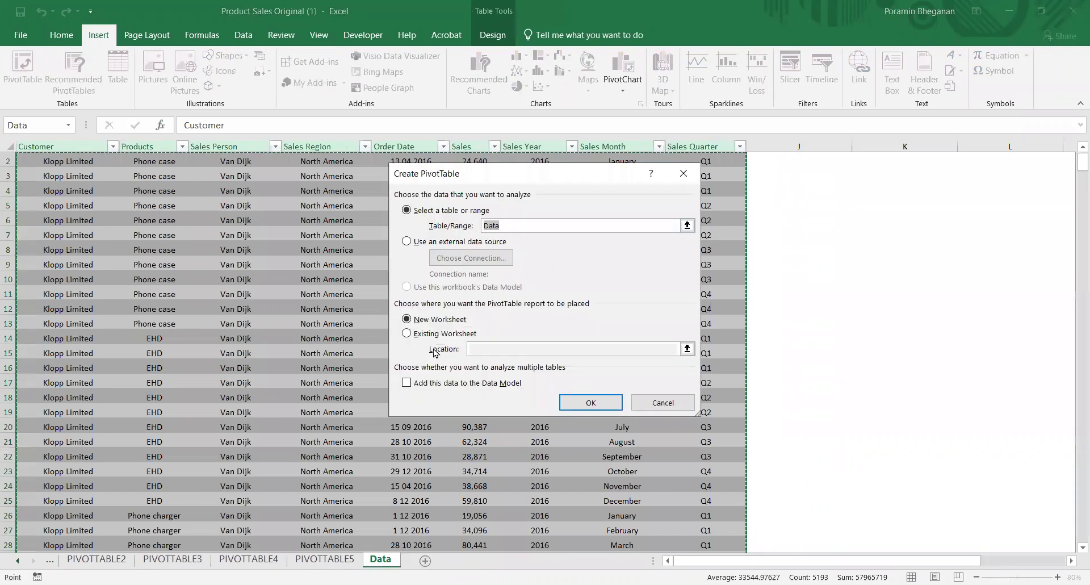
left_click(578, 404)
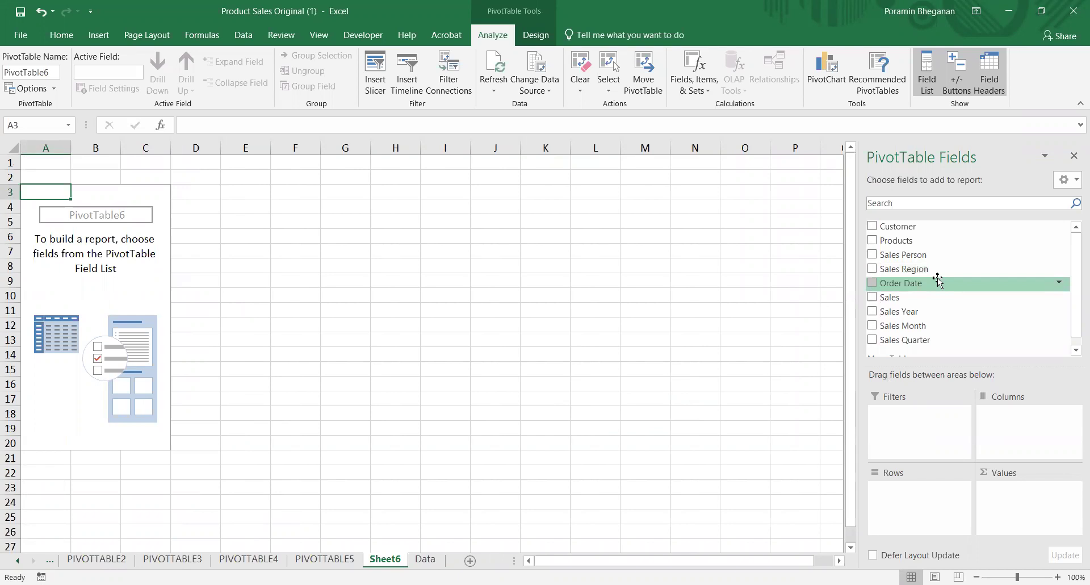
Build the PivotTable with Sales Year as columns, Sales Person as rows and Sales added twice as values.
left_click_drag(945, 311, 1015, 447)
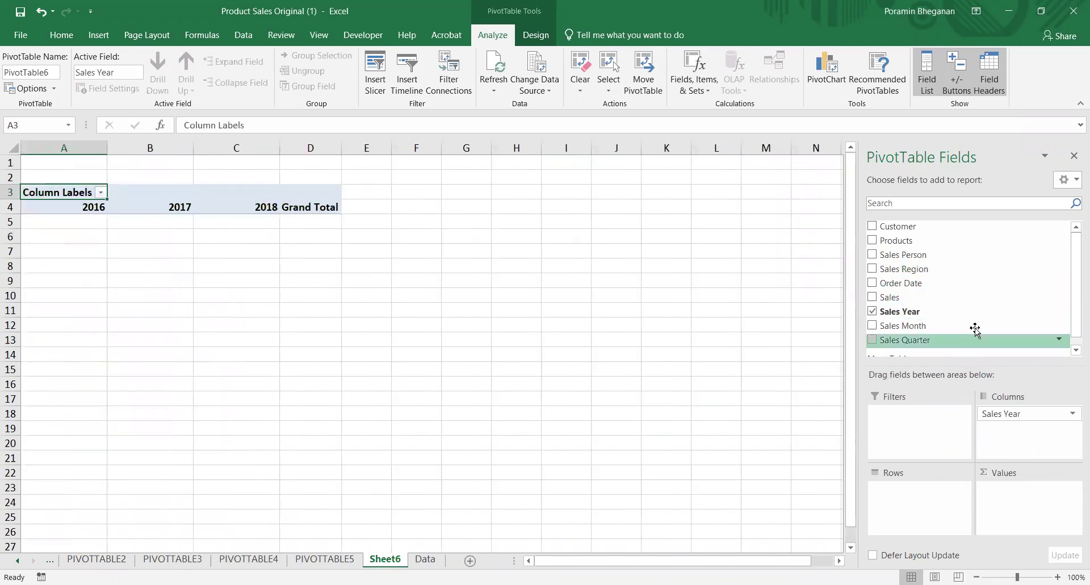
left_click_drag(938, 255, 939, 507)
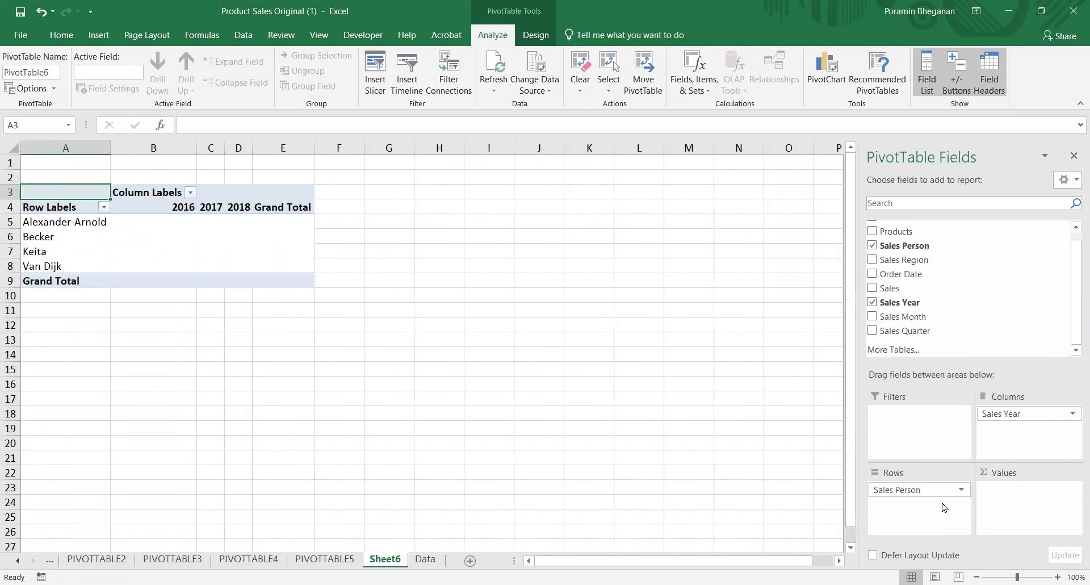
left_click_drag(899, 289, 1016, 492)
left_click_drag(889, 288, 1028, 508)
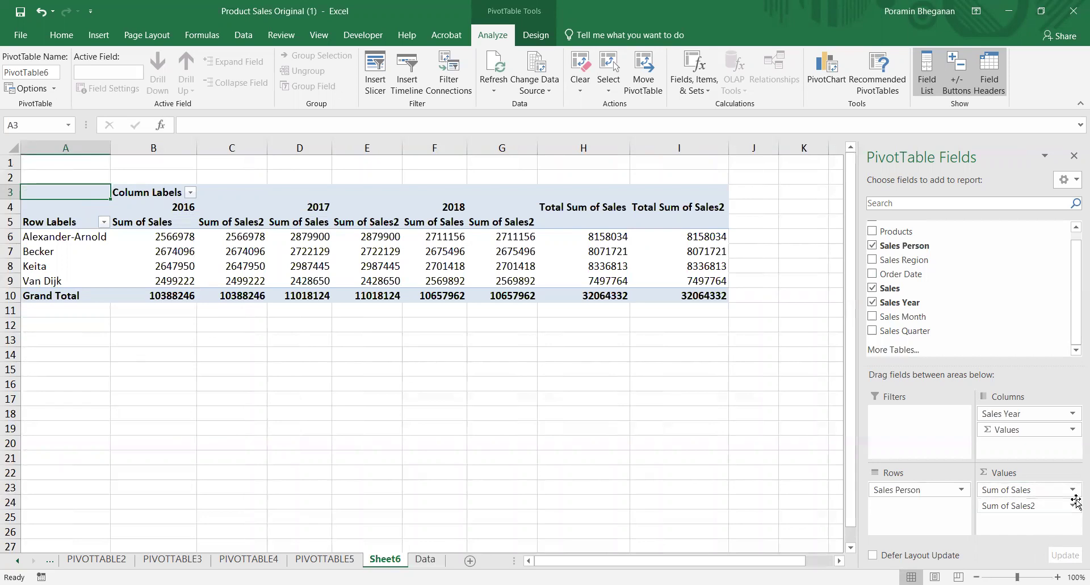
Name the second Sales value field Ranking and show it as Rank Largest to Smallest with Sales Person as base field.
left_click(1055, 505)
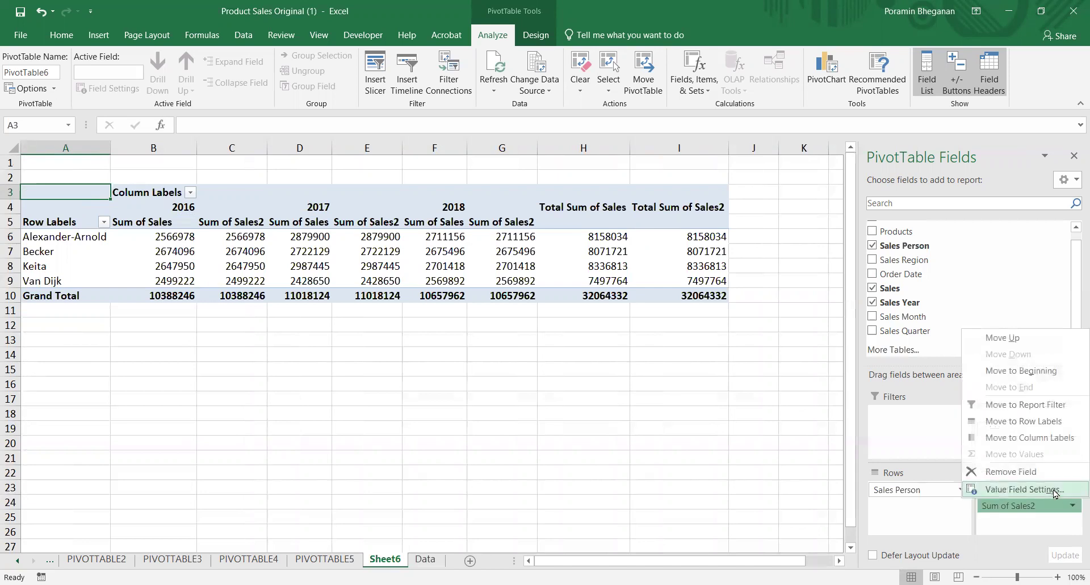
left_click(1053, 492)
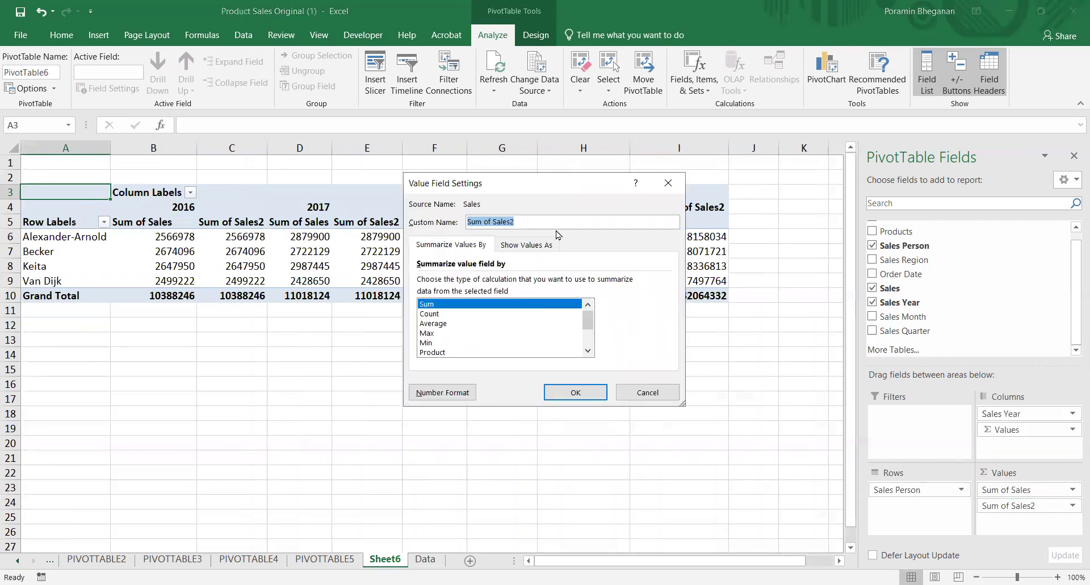
type("Ranking")
left_click(532, 244)
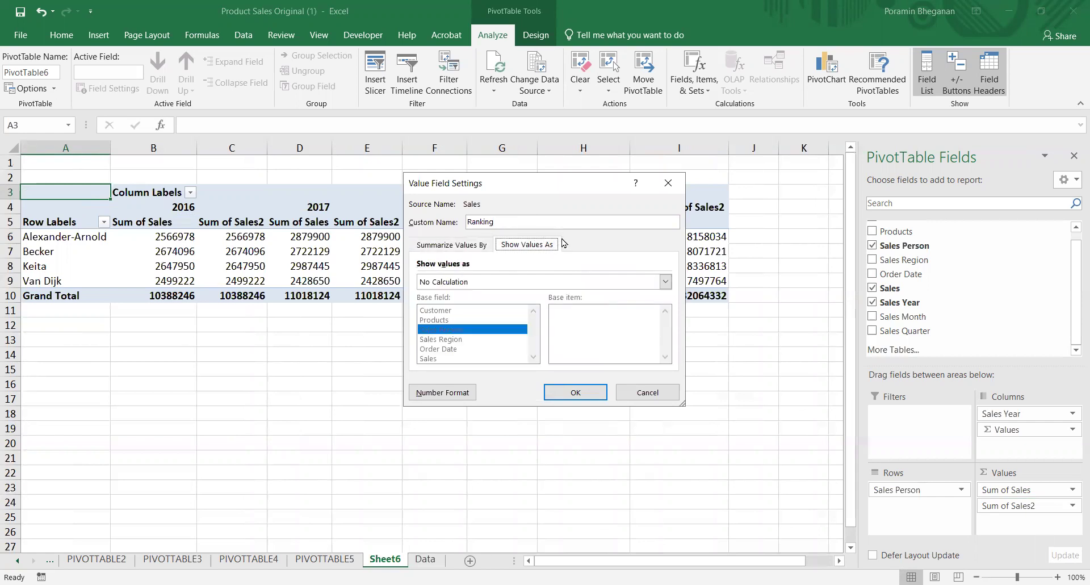
left_click(665, 283)
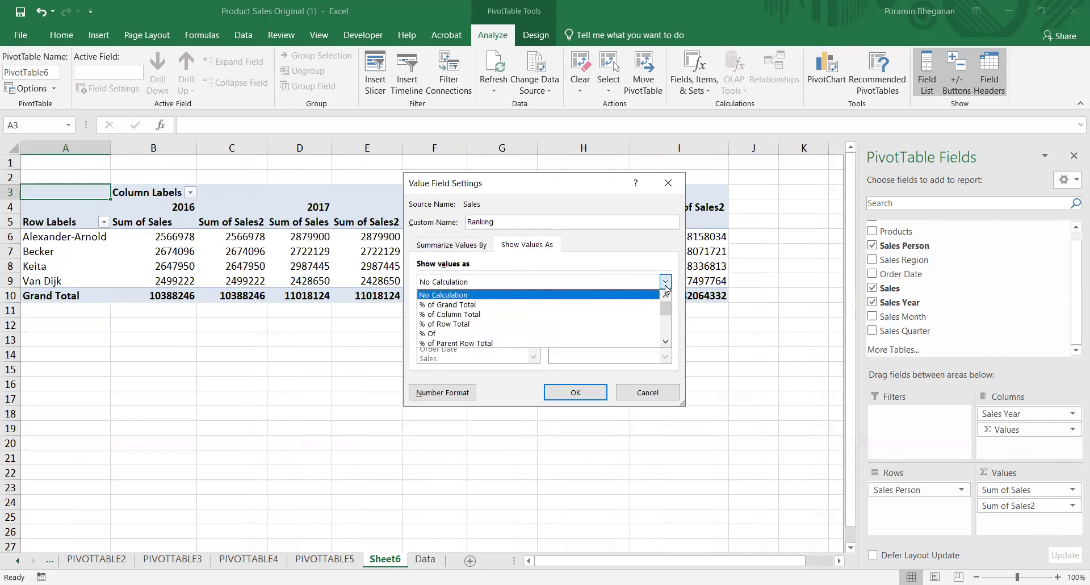
left_click(665, 328)
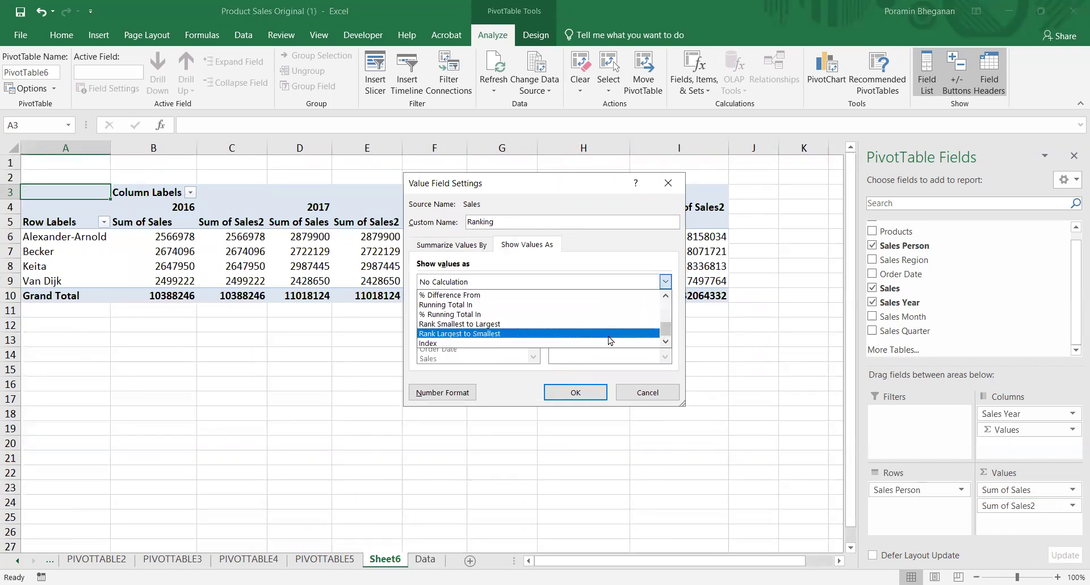
left_click(610, 334)
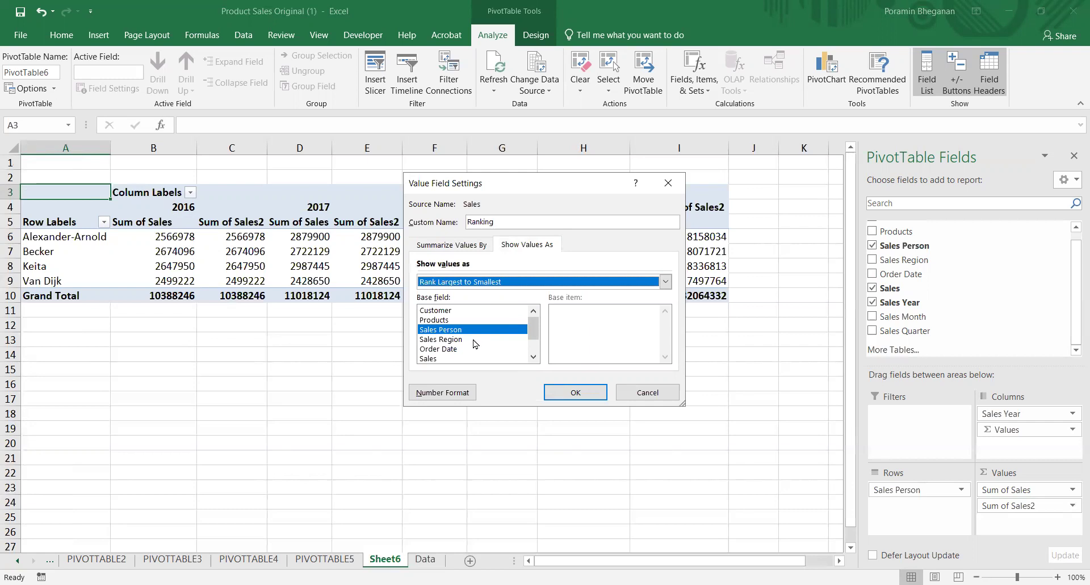
left_click(566, 390)
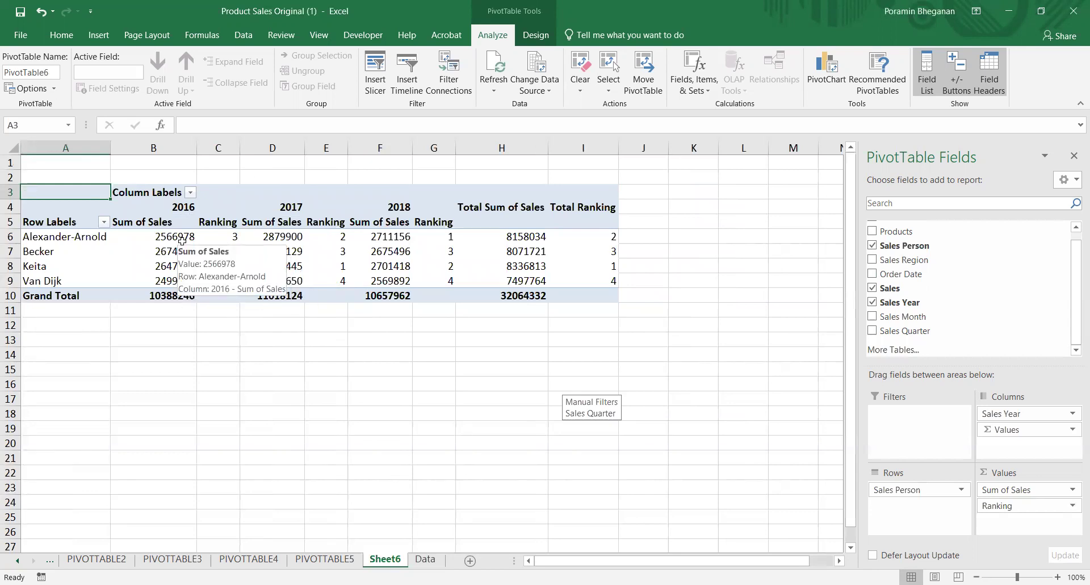
Format the 2016, 2017, 2018 and total Sum of Sales values as Currency with the $ English (United States) symbol.
left_click_drag(182, 241, 187, 296)
left_click_drag(285, 236, 289, 292, "ctrl")
left_click_drag(380, 234, 380, 292, "ctrl")
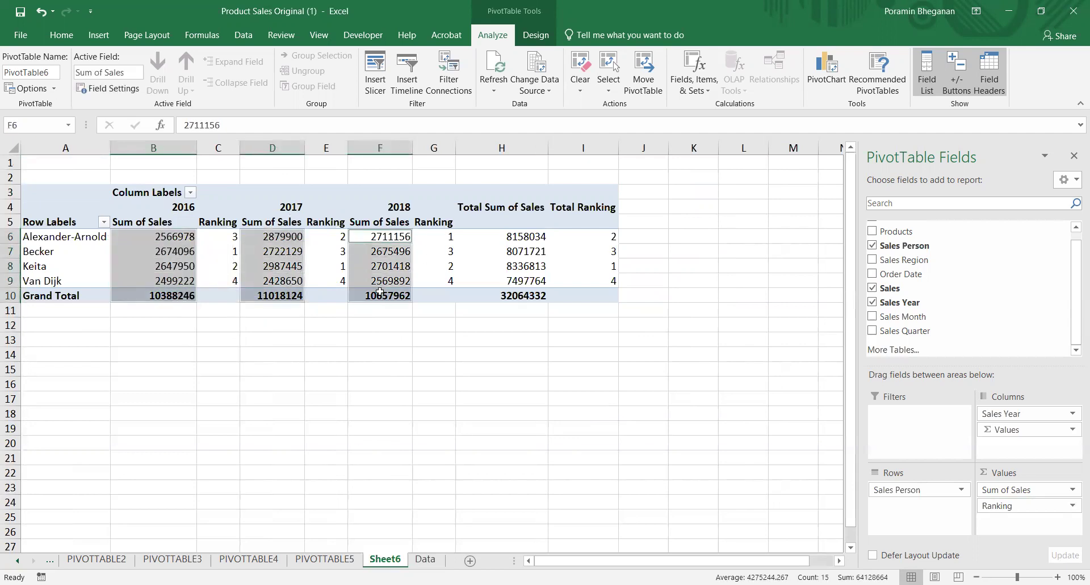
left_click_drag(515, 235, 513, 295, "ctrl")
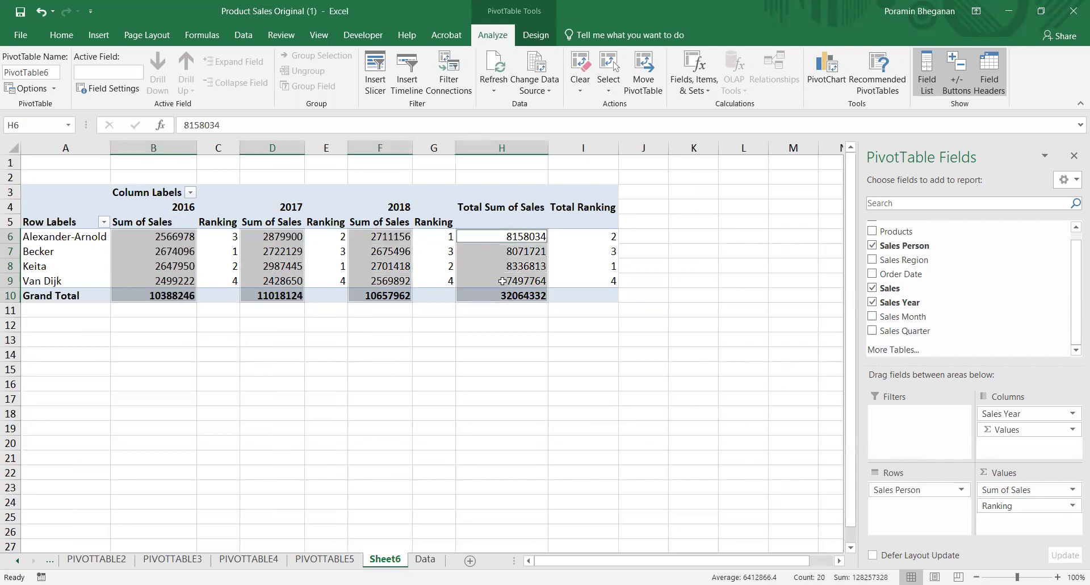
right_click(513, 253)
key("Return")
key("Down")
key("Down")
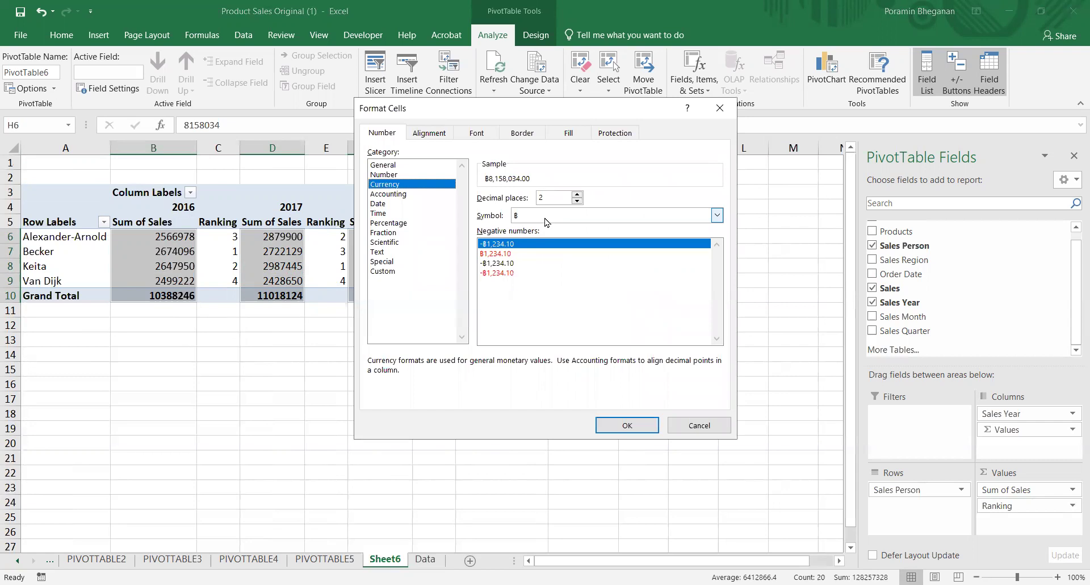
left_click(547, 217)
left_click(719, 381)
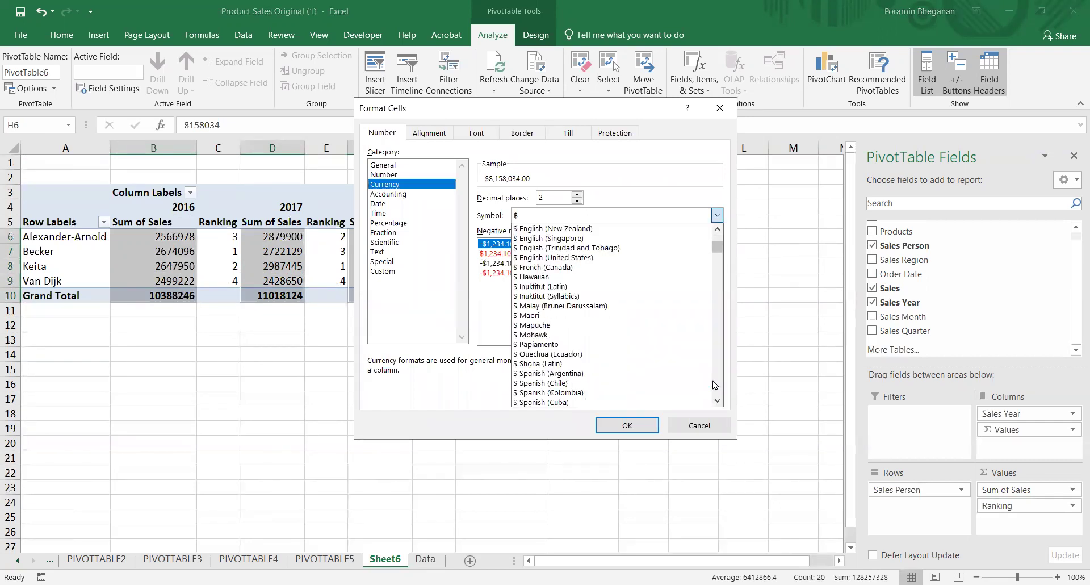
left_click(634, 258)
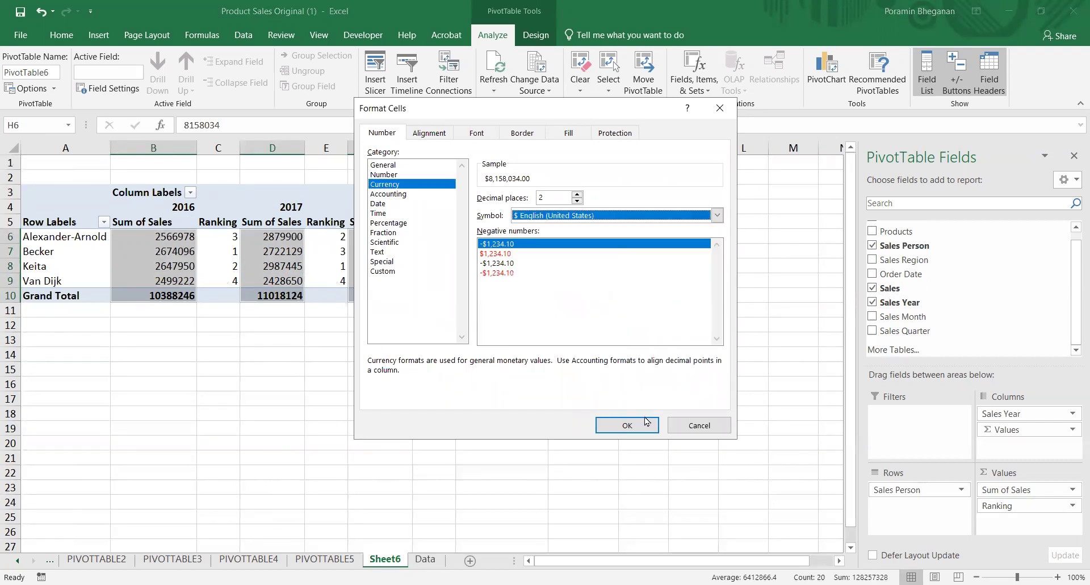
left_click(630, 423)
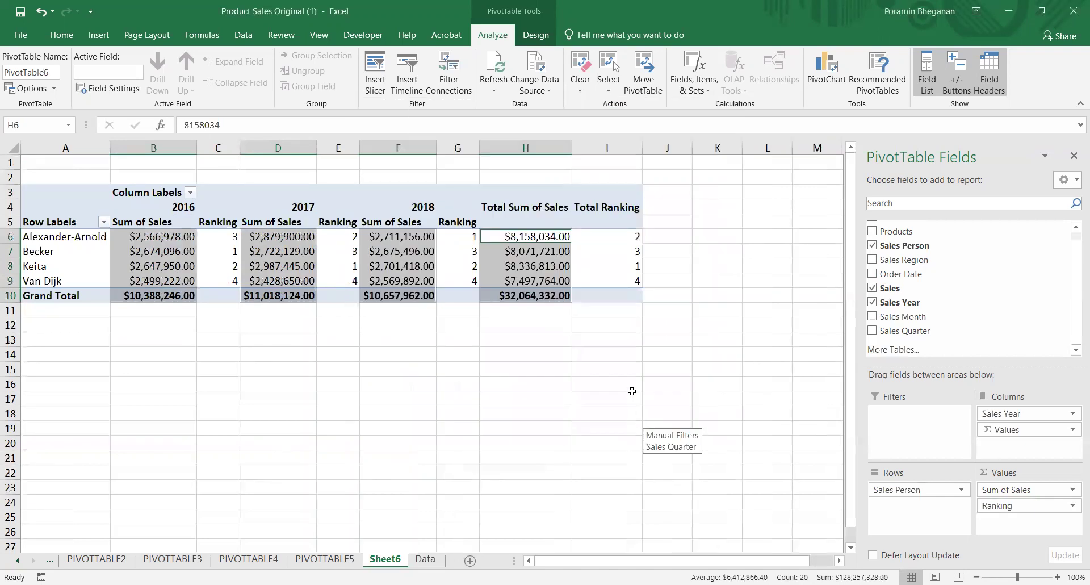
left_click(456, 343)
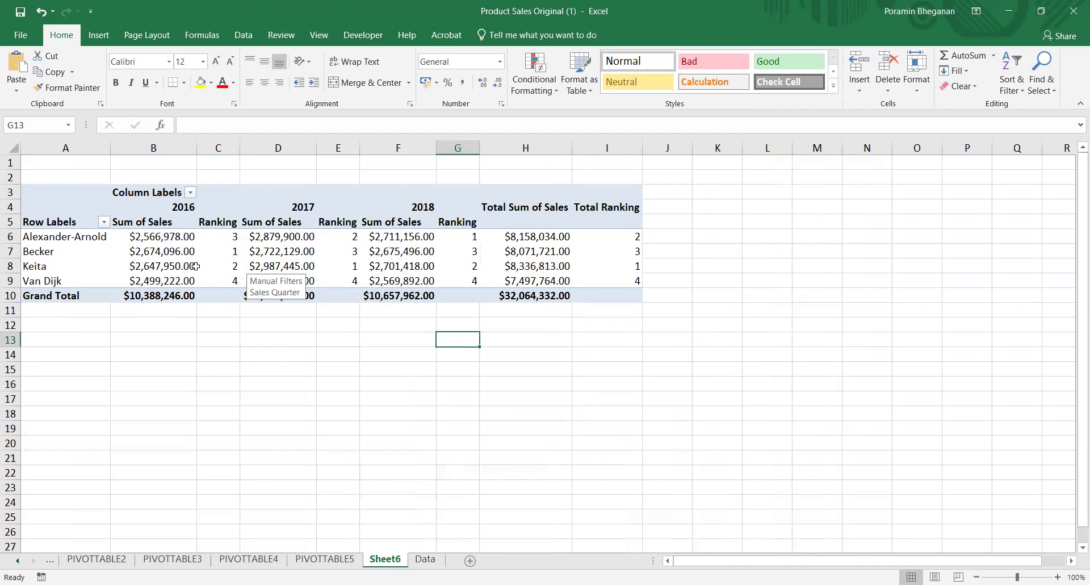
left_click(187, 252)
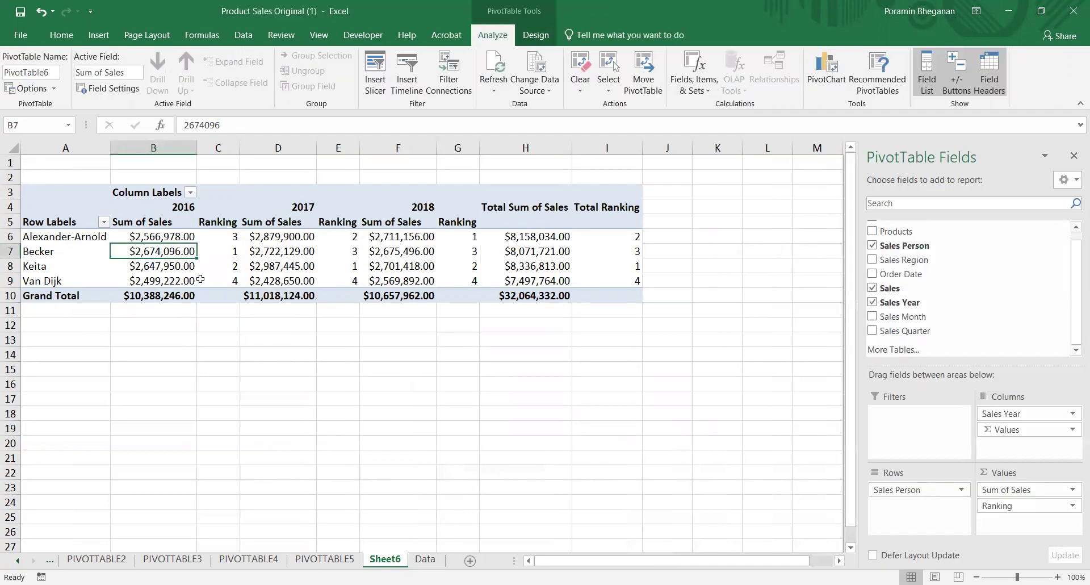
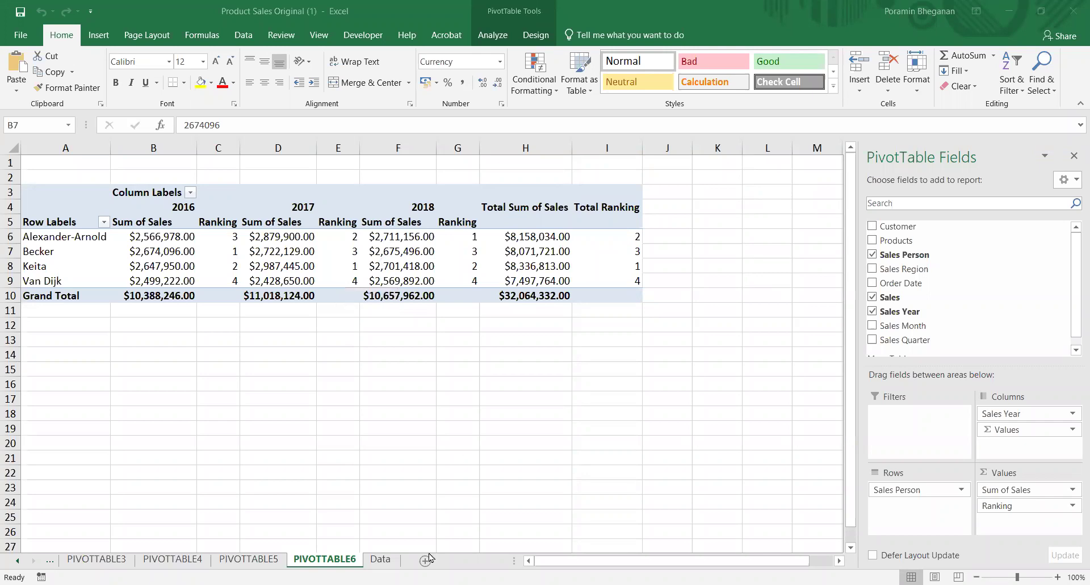
Create a seventh PivotTable from the Data table on a new worksheet and rename that sheet PIVOTTABLE7.
left_click(379, 559)
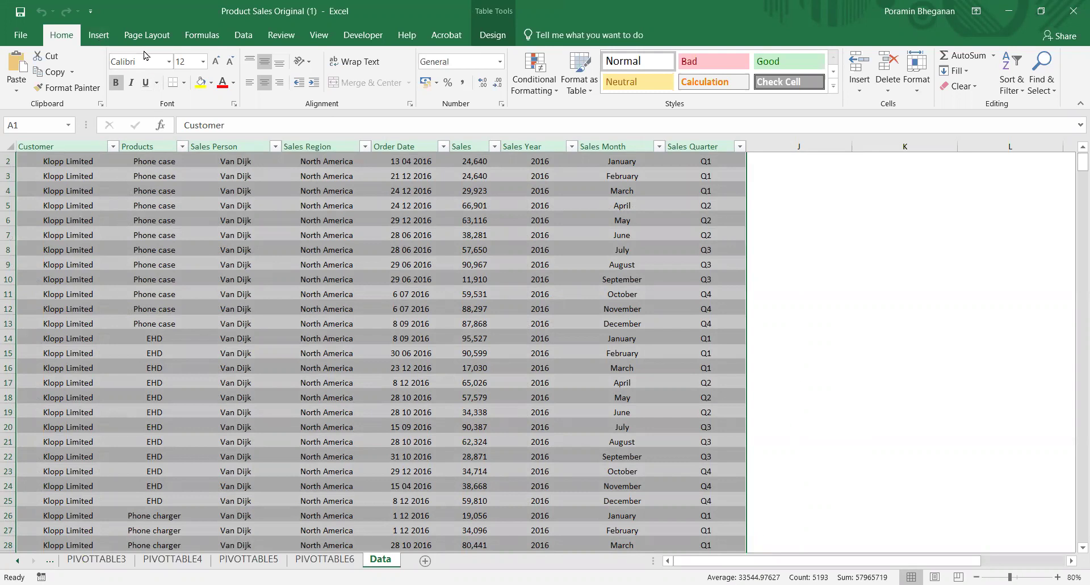
left_click(100, 34)
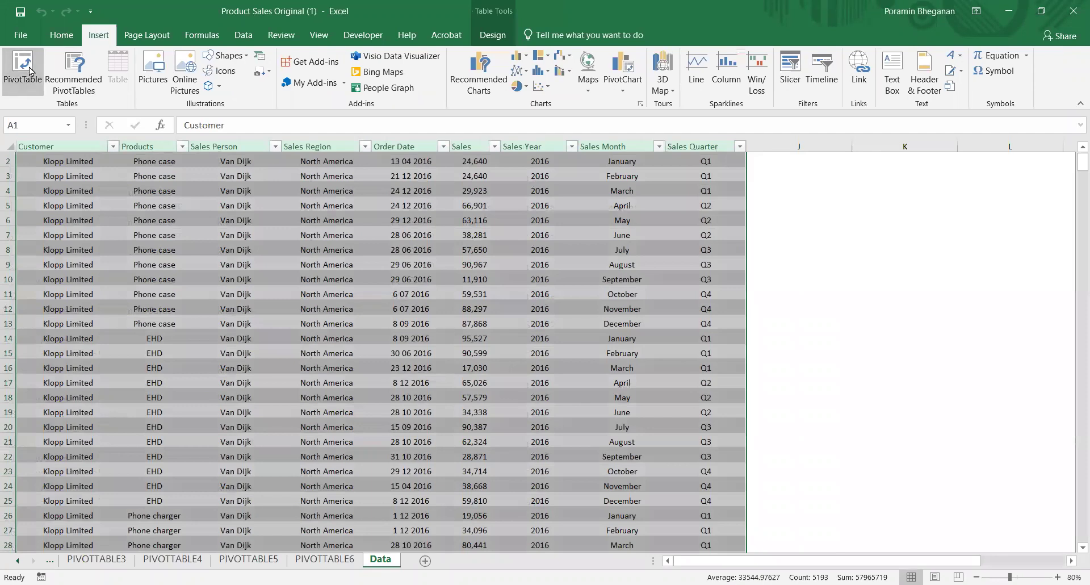
left_click(30, 71)
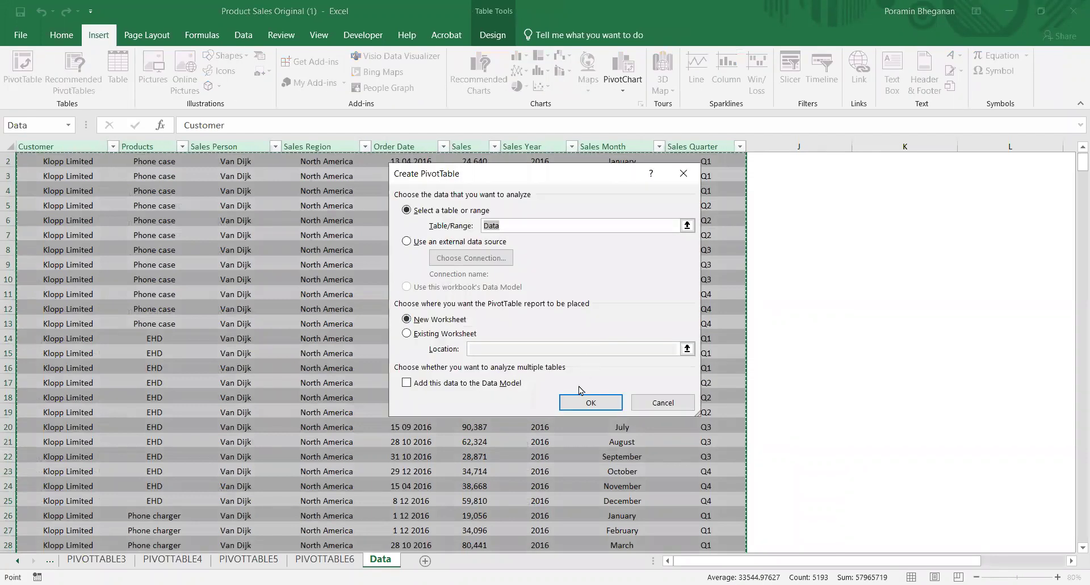
left_click(590, 403)
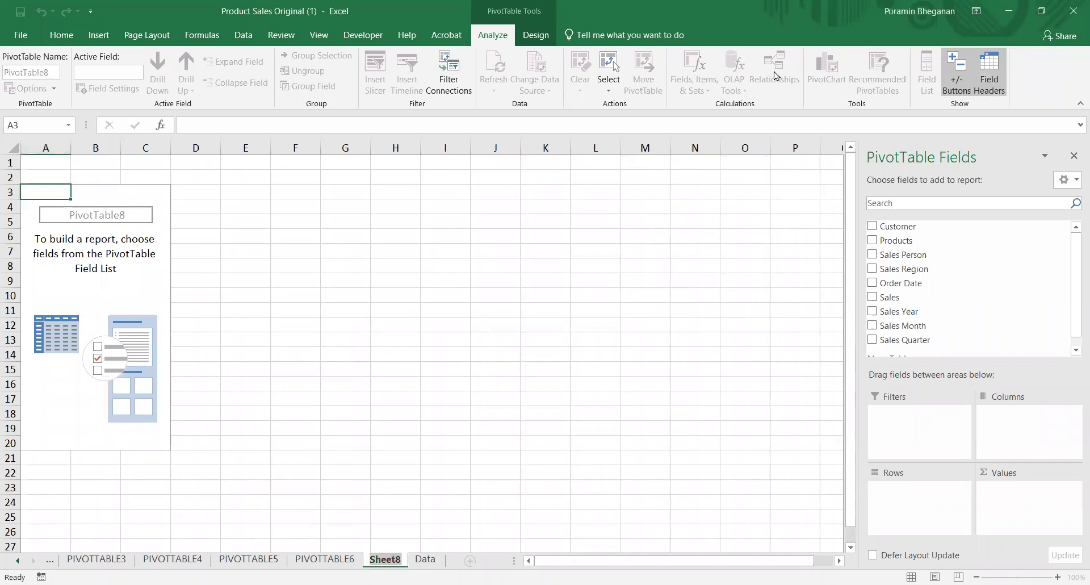
key("alt+h")
type("orPIVOTTAB")
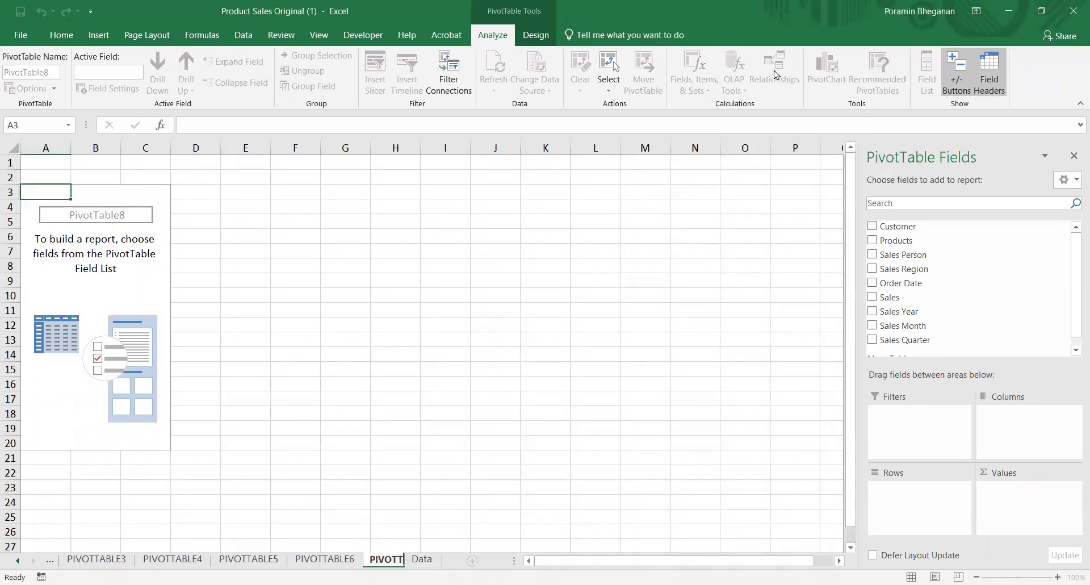
type("LE7")
key("Return")
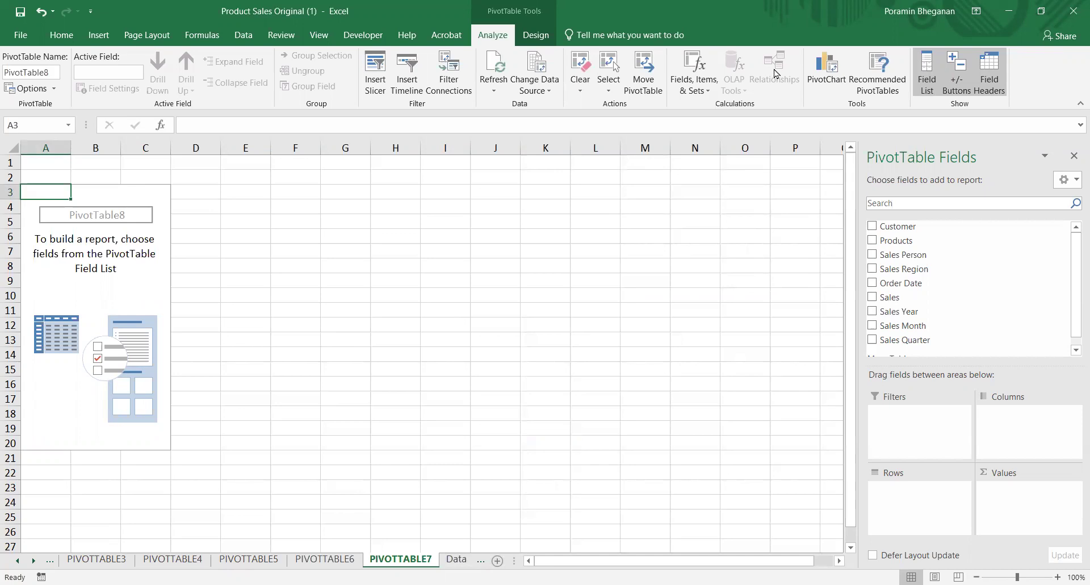
Build the PivotTable with Products as filter, Sales Month as rows and Sales as values.
left_click_drag(897, 241, 918, 429)
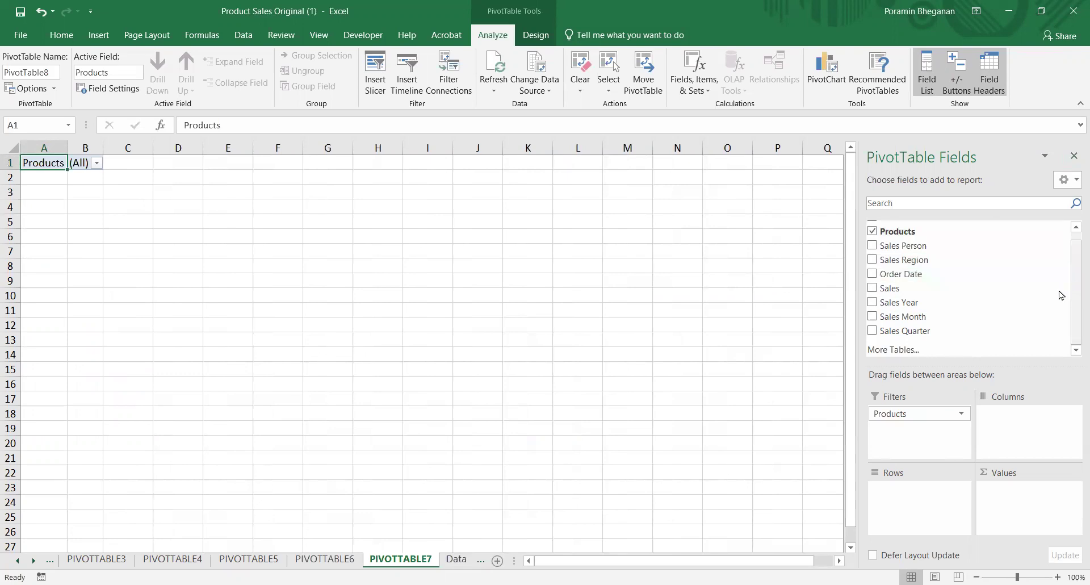
left_click_drag(908, 317, 926, 515)
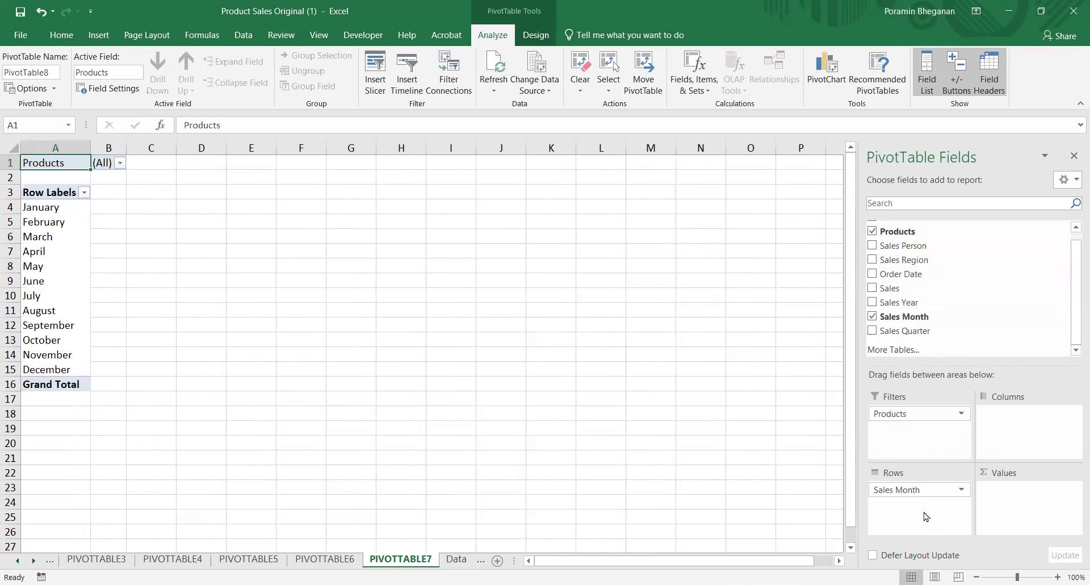
left_click_drag(900, 290, 1030, 491)
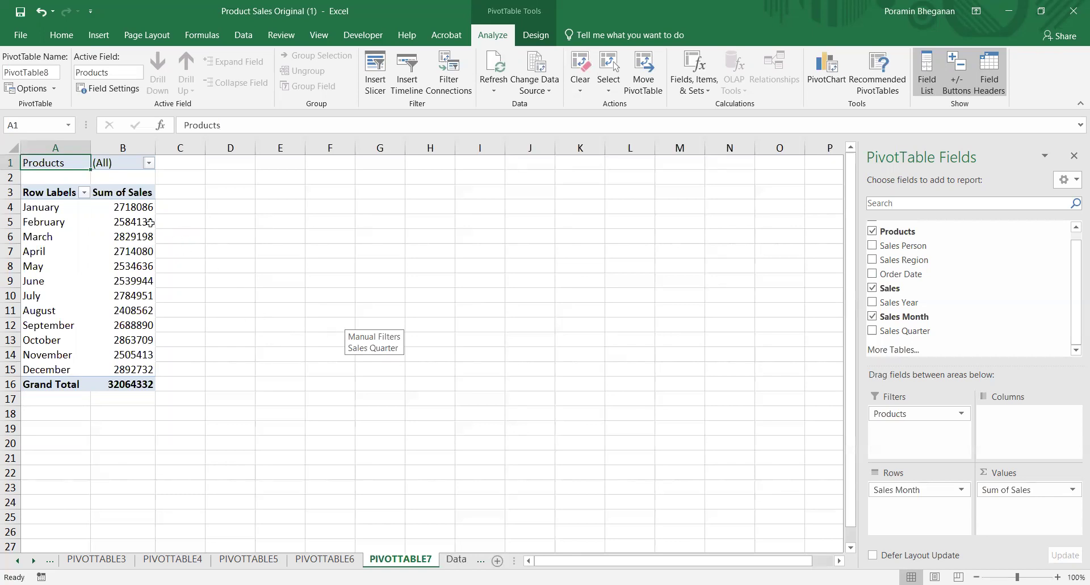
Format the monthly Sum of Sales values and grand total as Currency with the $ English (United States) symbol.
left_click_drag(106, 205, 141, 204)
left_click(123, 384)
right_click(140, 203)
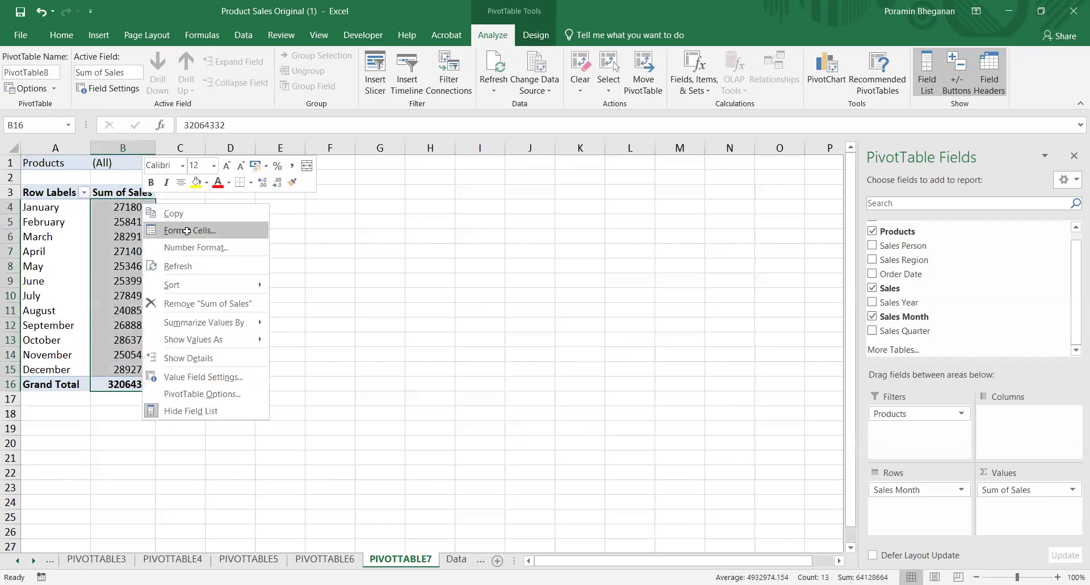
left_click(190, 226)
left_click(59, 147)
left_click(57, 137)
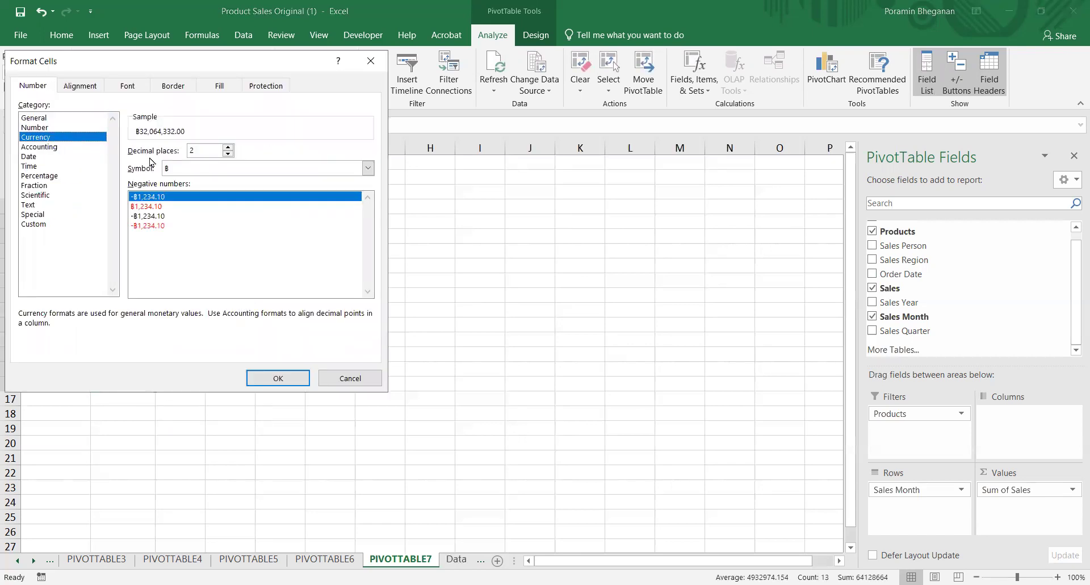
left_click(368, 168)
left_click(367, 324)
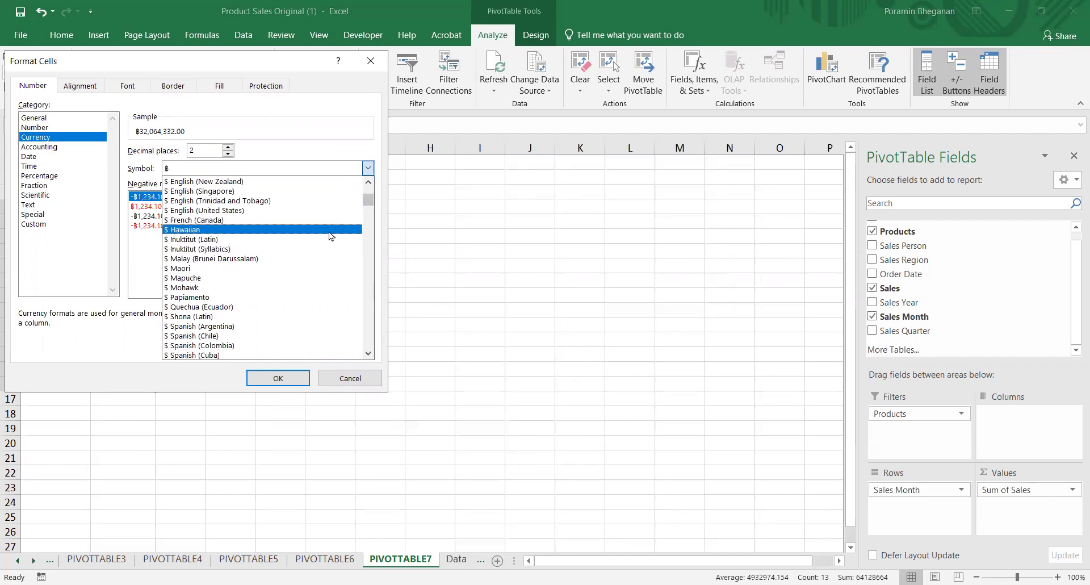
left_click(327, 210)
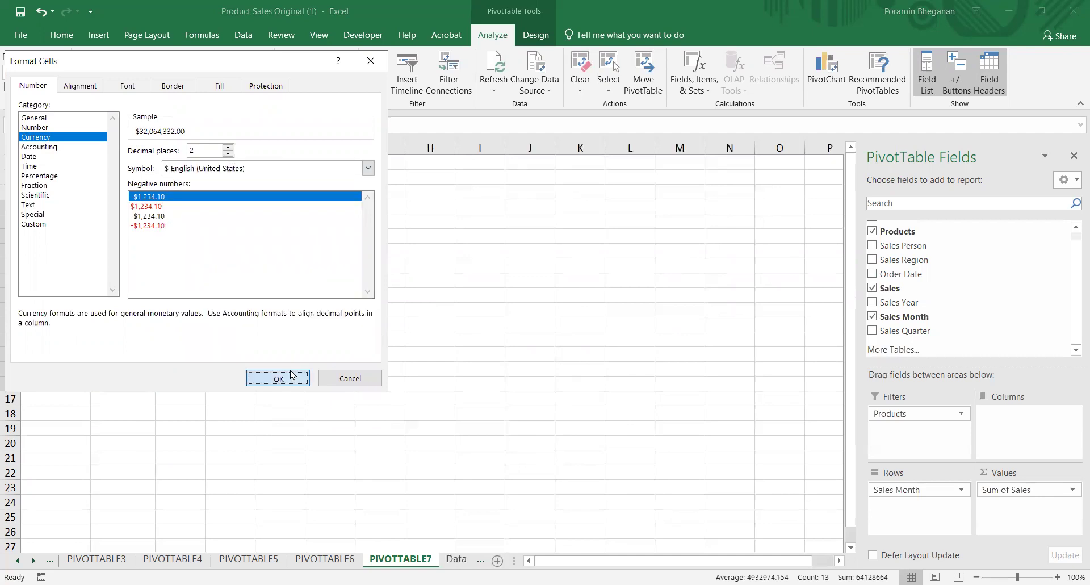
left_click(291, 376)
left_click(294, 262)
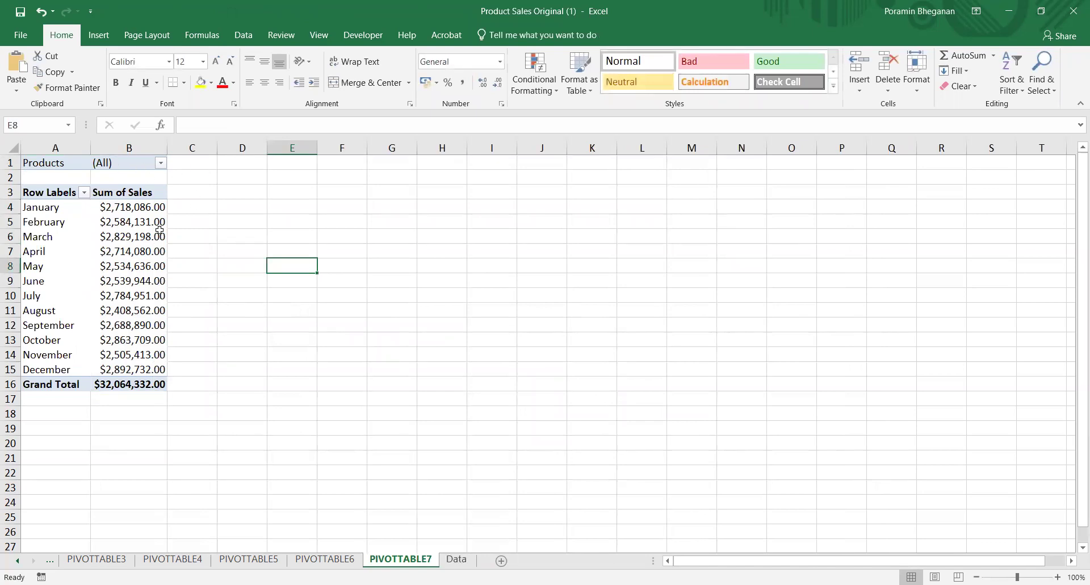
left_click(137, 208)
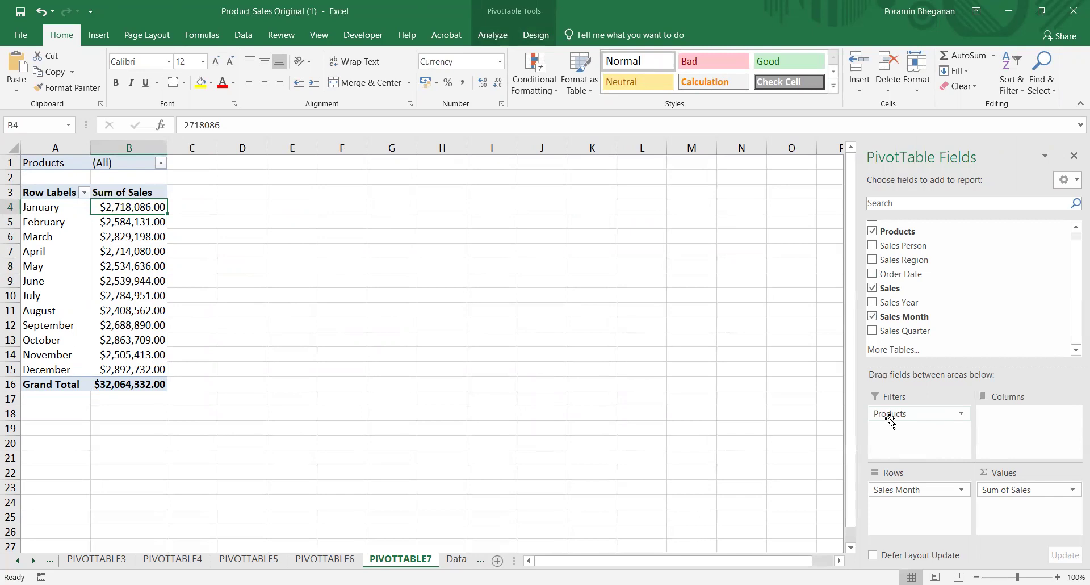
Filter the monthly sales PivotTable by the product Flash drive.
left_click(22, 163)
key("Right")
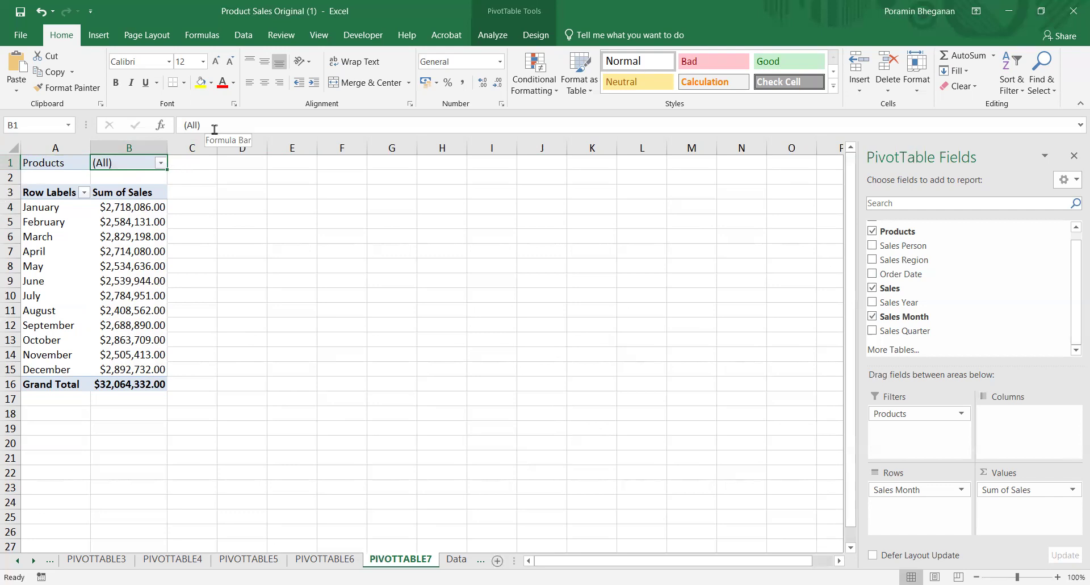
left_click(161, 163)
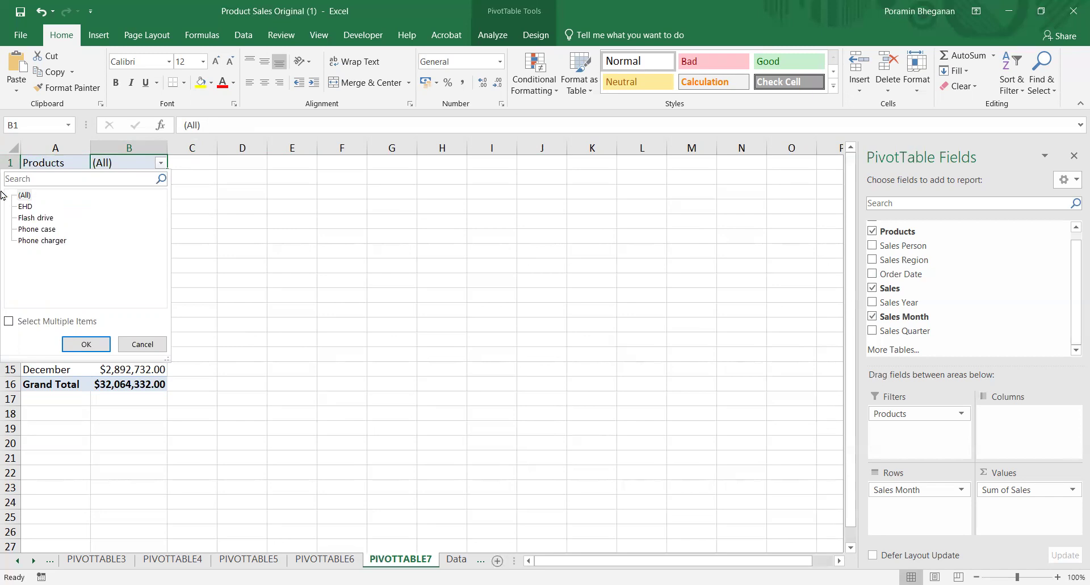
left_click(52, 221)
left_click(26, 217)
left_click(89, 342)
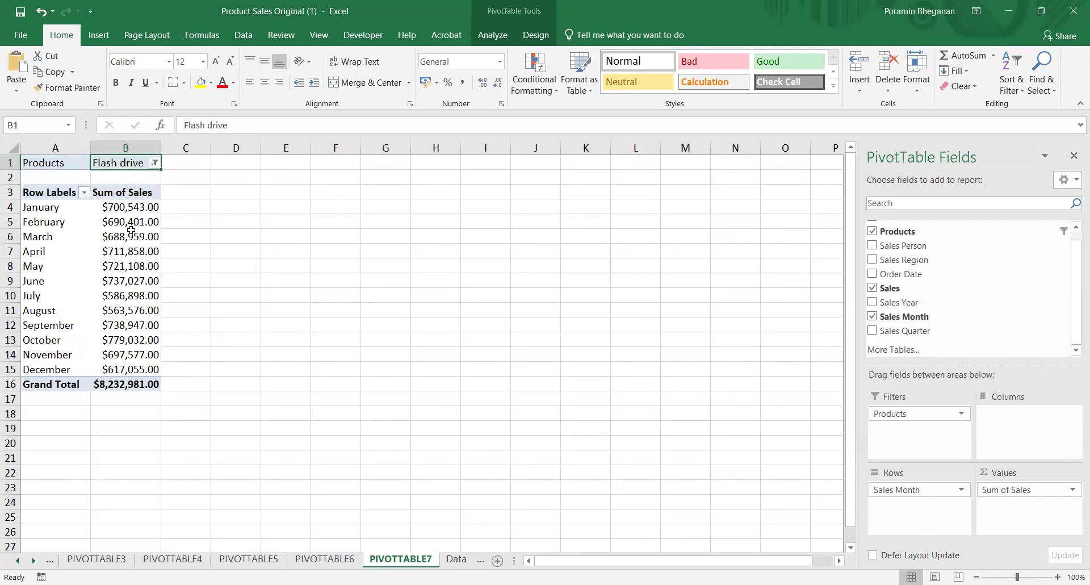
Switch the PivotTable's Products filter to Phone charger.
left_click(154, 163)
left_click(42, 240)
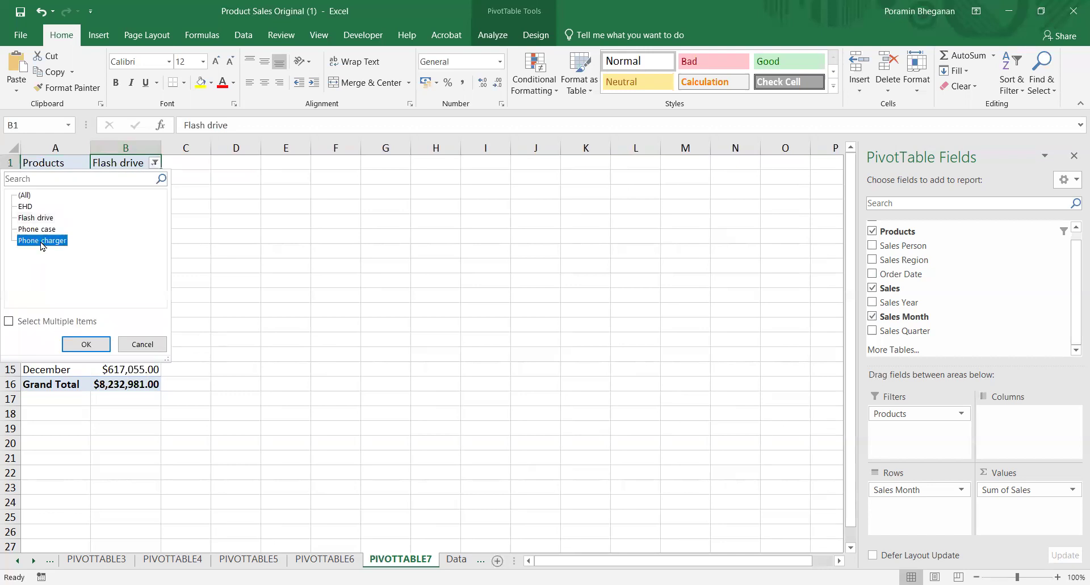
left_click(83, 341)
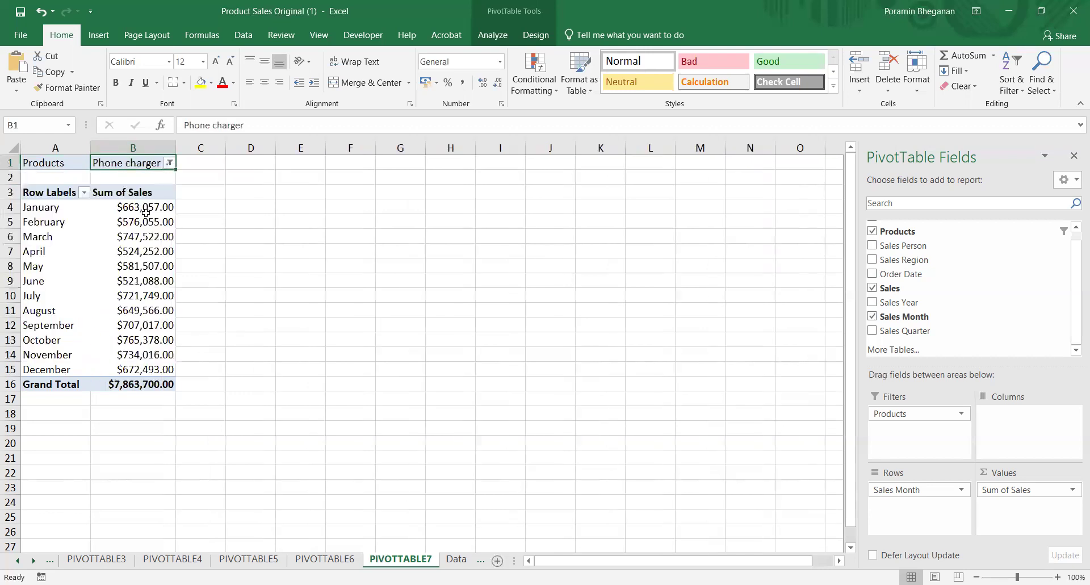
mouse_move(145, 211)
left_click(141, 237)
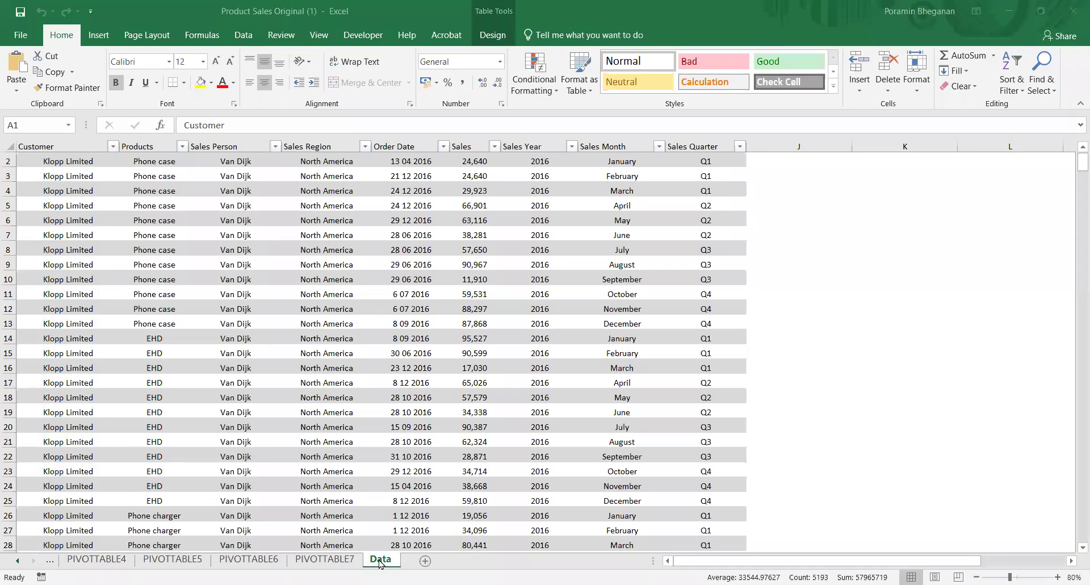
Create an eighth PivotTable from the Data table on a new worksheet.
right_click(379, 562)
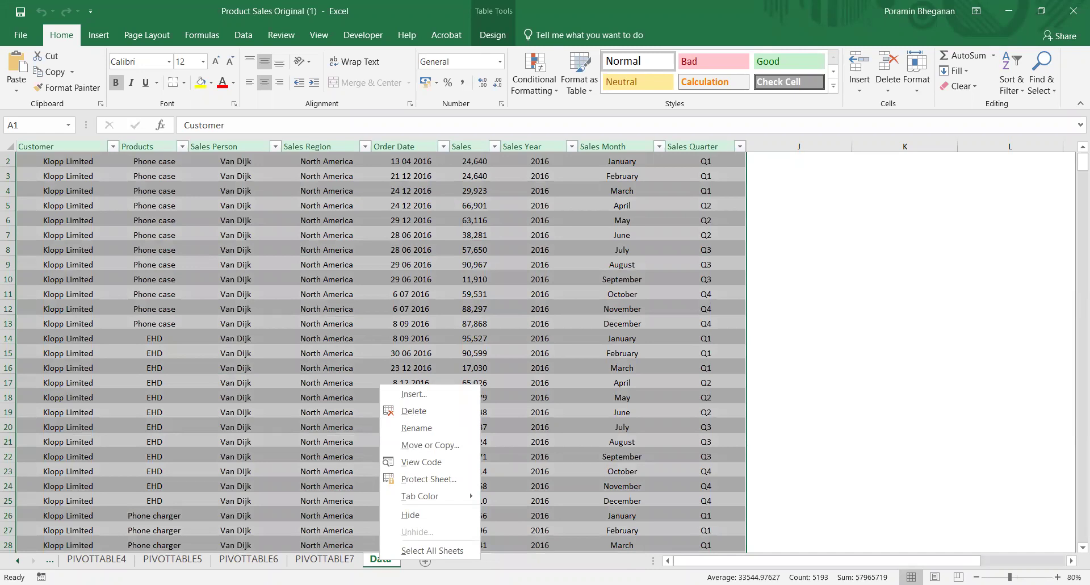
key("Escape")
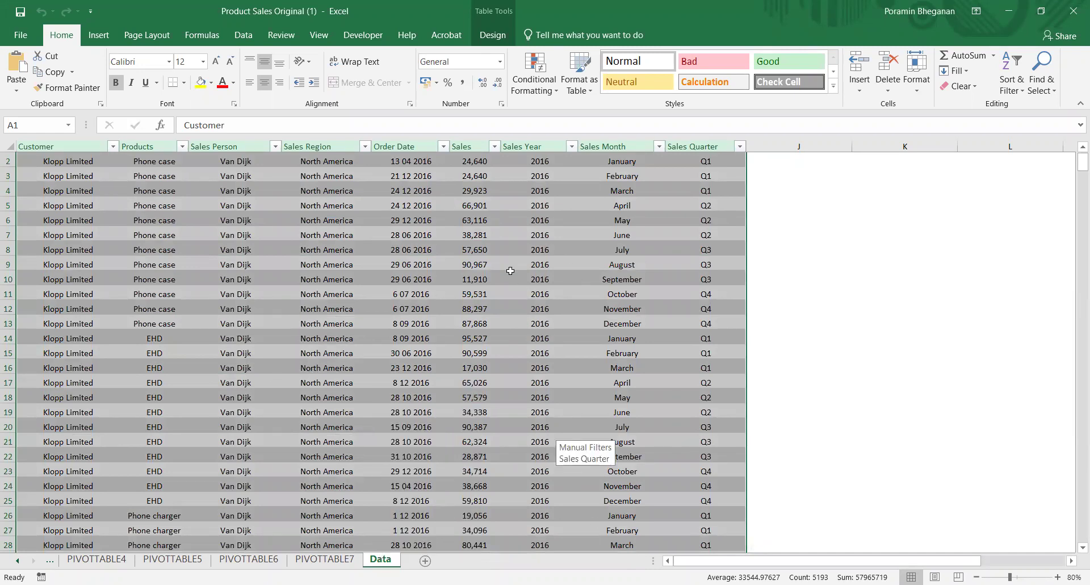
left_click(98, 34)
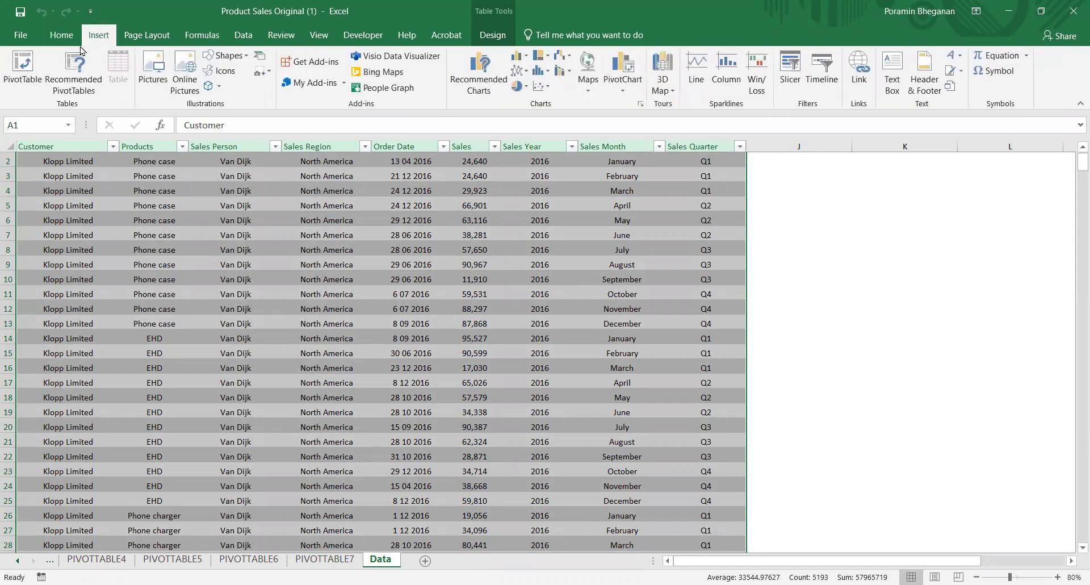
left_click(22, 71)
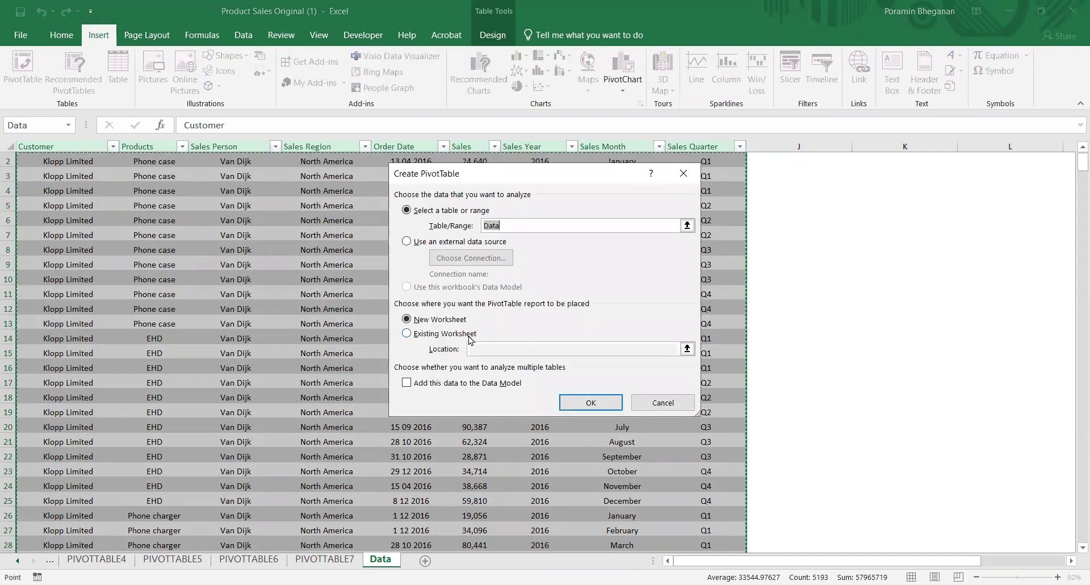
left_click(586, 402)
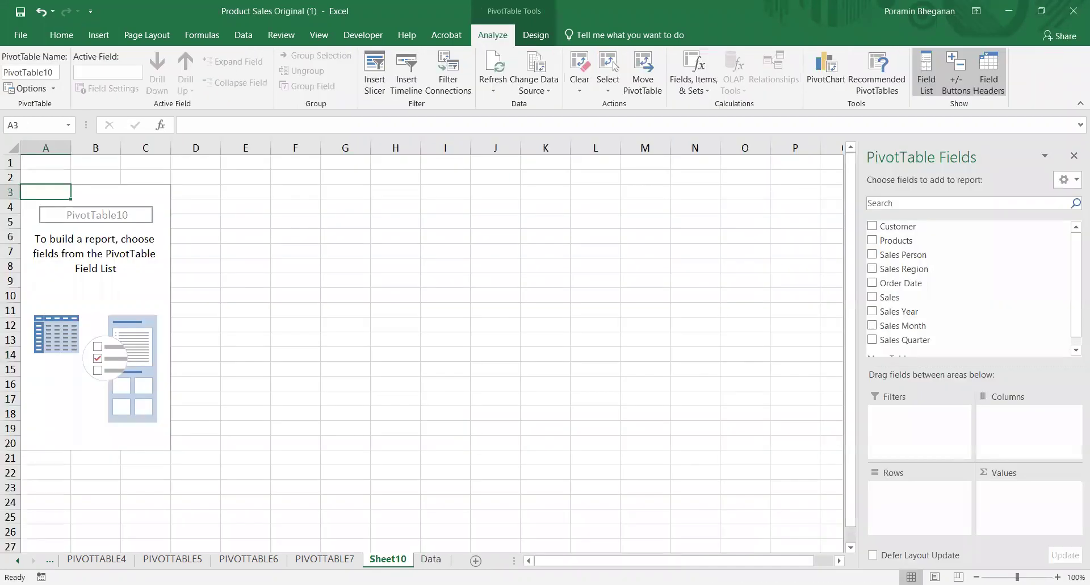
Rename the new PivotTable worksheet as PIVOTTABLE8.
double_click(388, 559)
type("PIVOTTA")
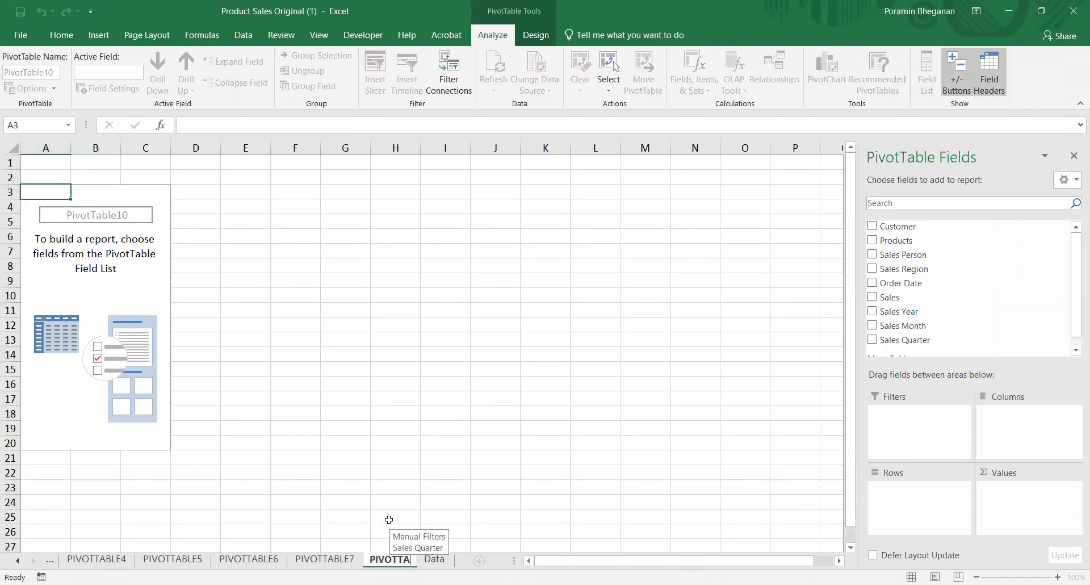
type("BLE8")
key("Return")
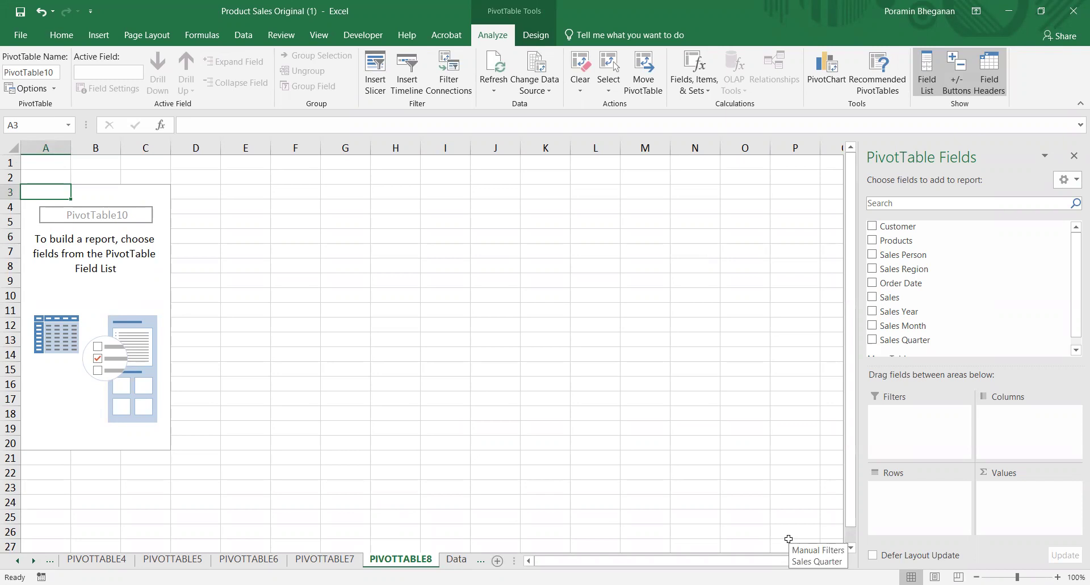
Build the PivotTable with Sales Region and then Products as rows and Sum of Sales as values.
left_click_drag(885, 269, 937, 492)
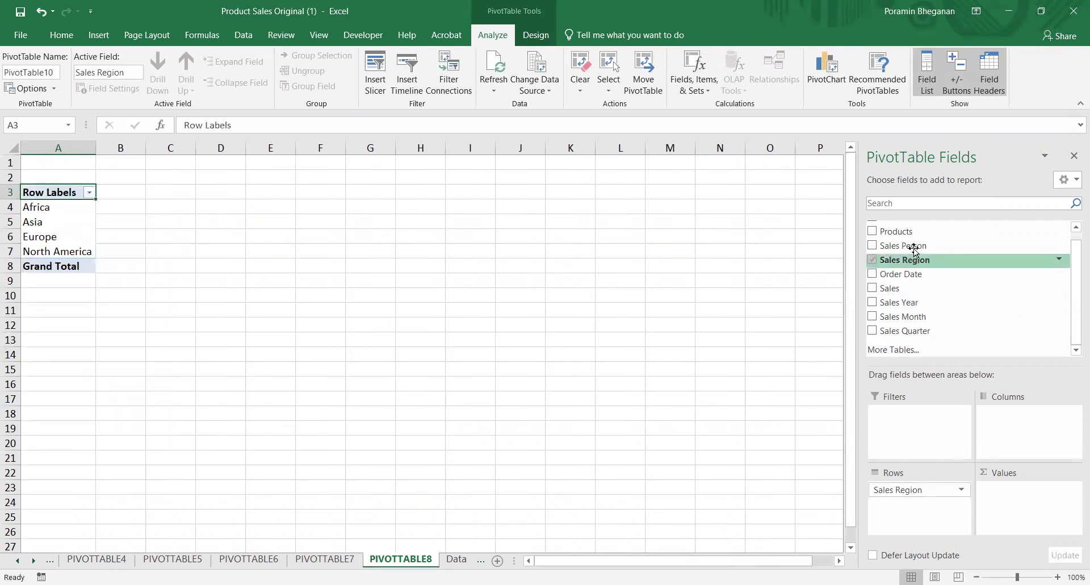
left_click_drag(911, 231, 931, 502)
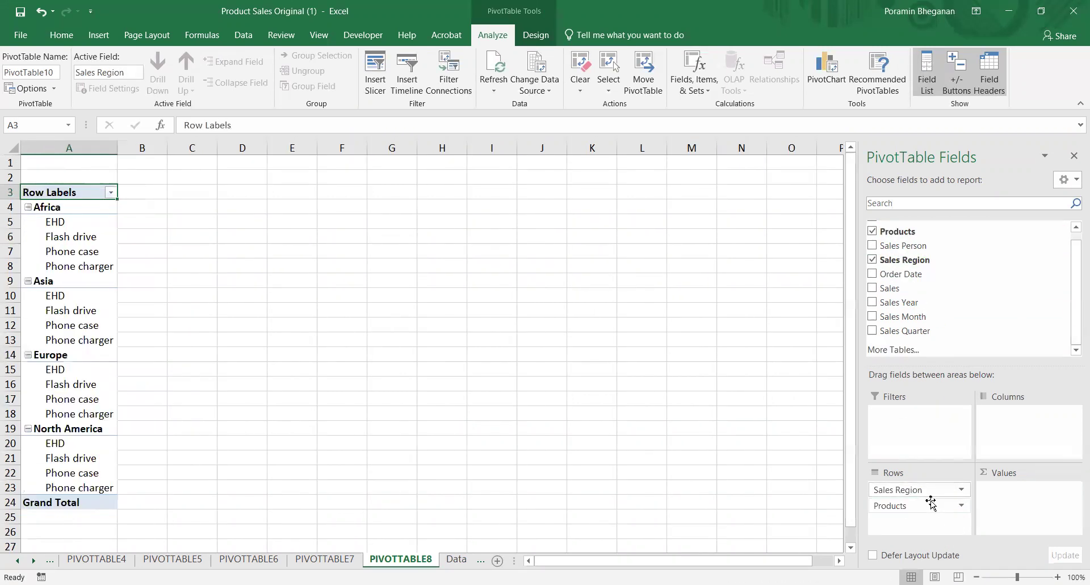
left_click_drag(902, 288, 996, 489)
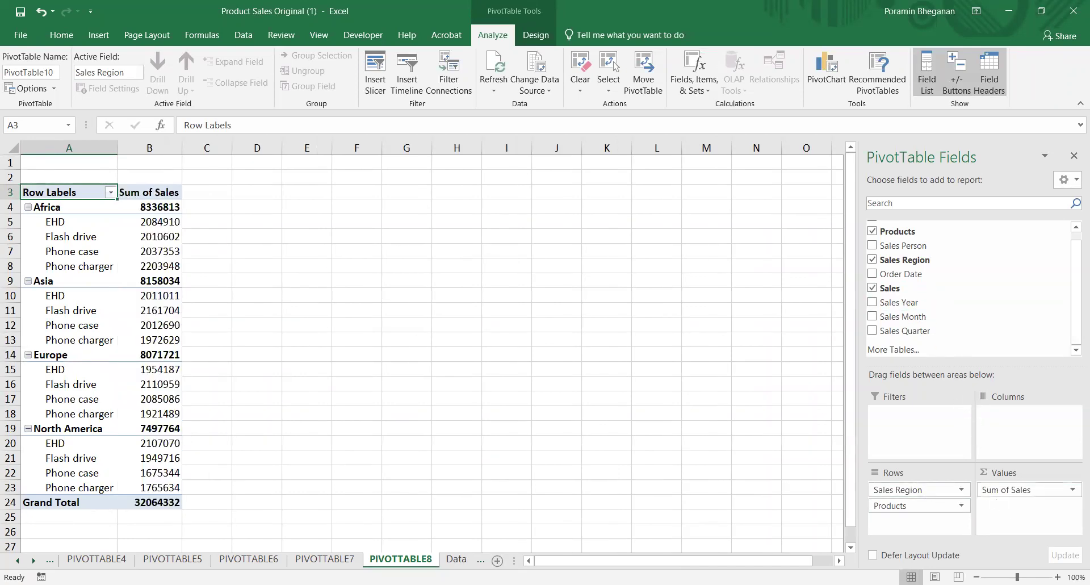
Format the Sum of Sales values, including the grand total, as Currency with the $ English (United States) symbol.
left_click_drag(159, 210, 137, 502)
right_click(145, 338)
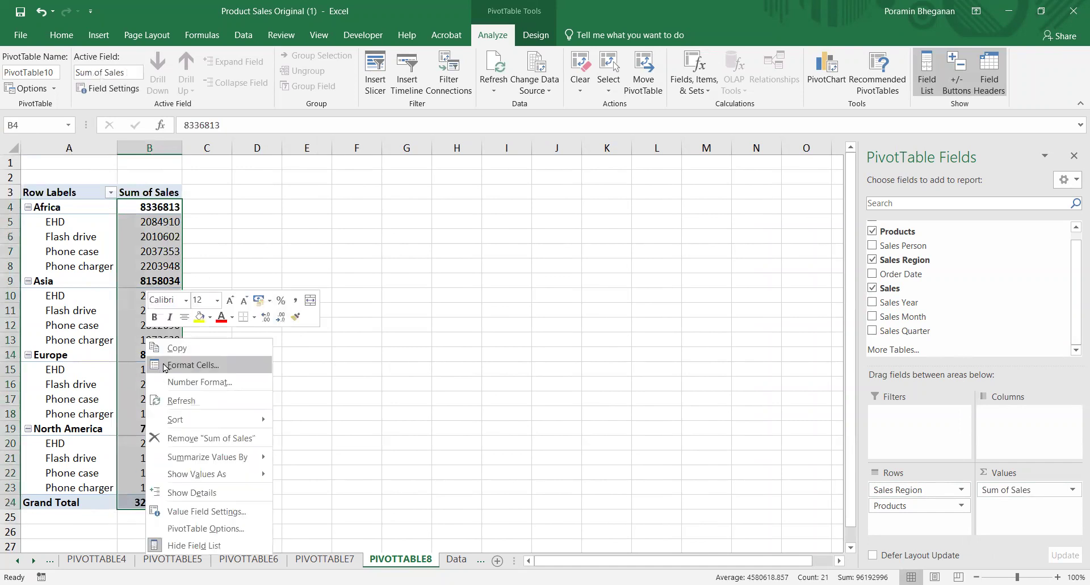
left_click(164, 366)
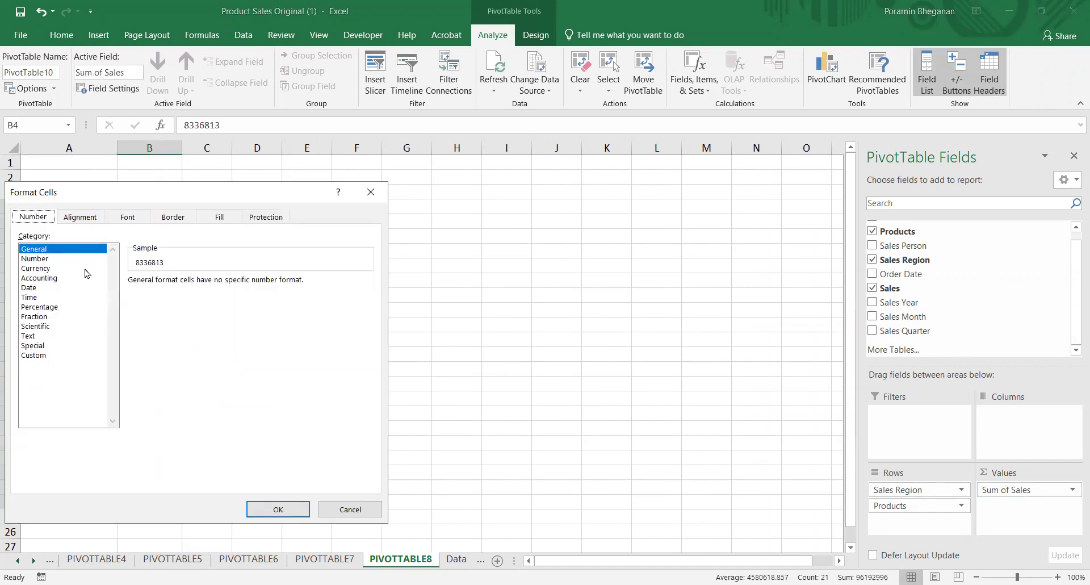
left_click(84, 269)
left_click(213, 299)
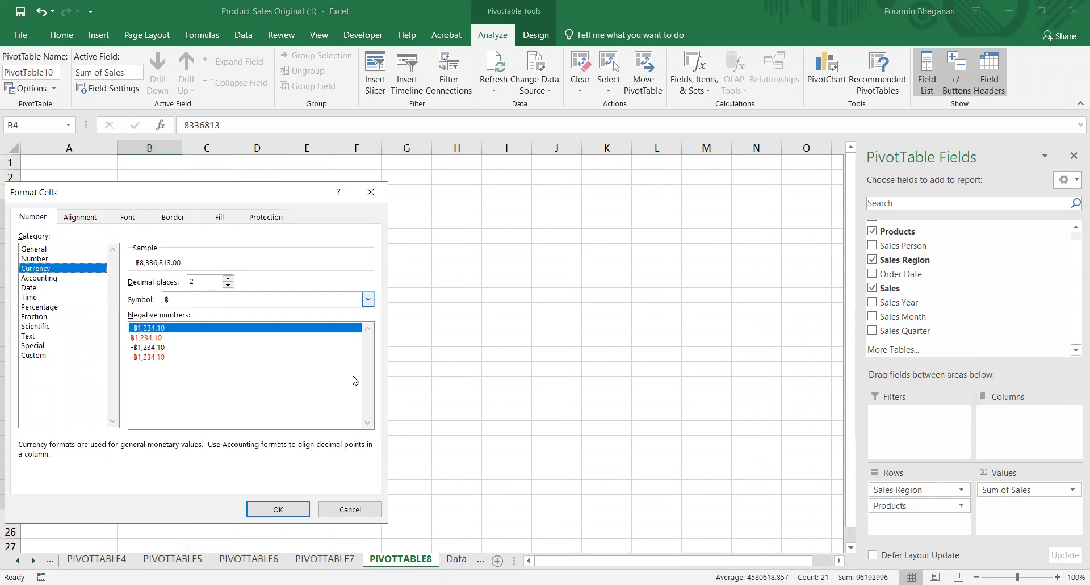
scroll(367, 384, "down", 2)
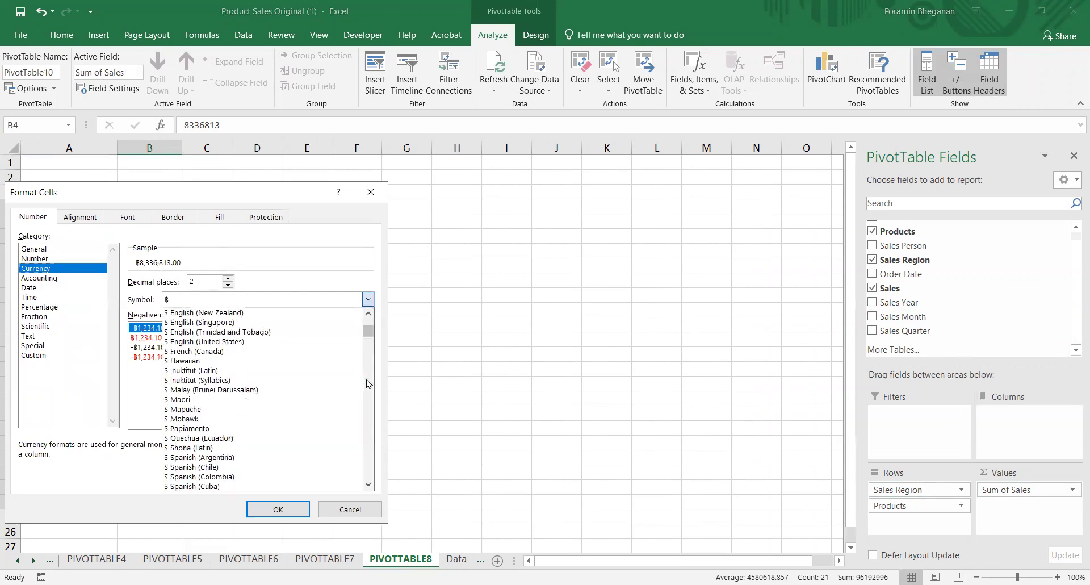
left_click(295, 341)
left_click(278, 509)
Enter the heading "Criteria for filtering" in cell E5 beside the PivotTable.
left_click(337, 353)
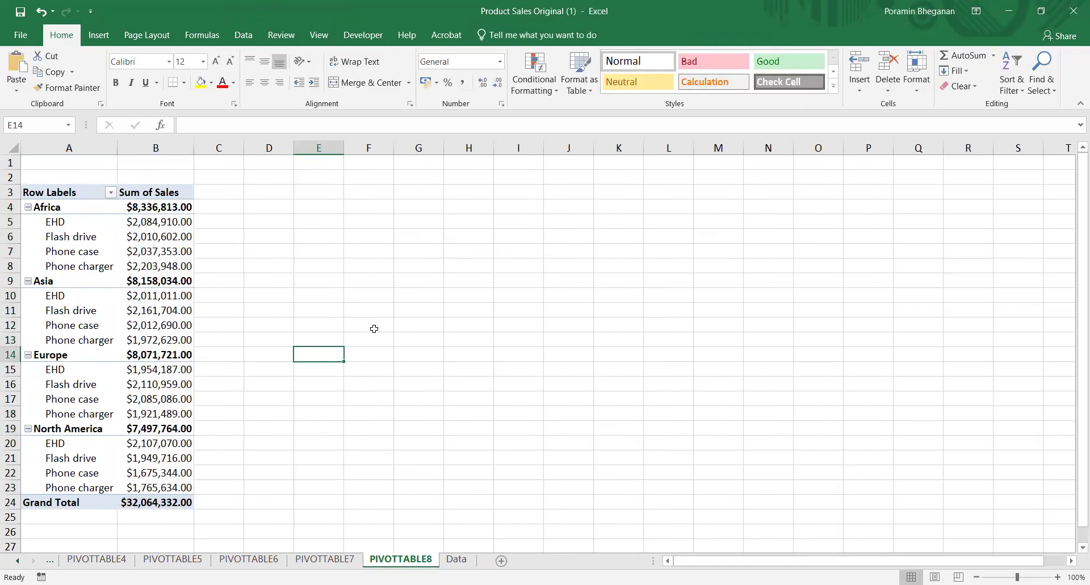
key("Up")
key("Up")
key("Up")
key("Up")
key("Up")
key("Up")
key("Up")
key("Up")
key("Up")
type("Criteria for ")
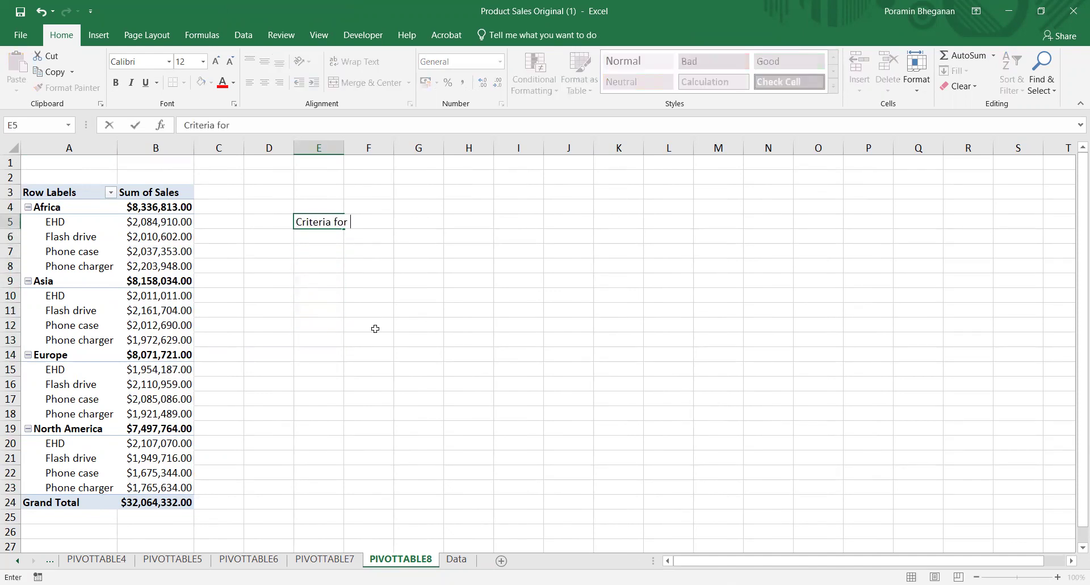
type("filtering")
key("Return")
List the criteria "1. Sales region >8,100,000" in cell E6 and "2. Products >2,100,000" in cell E7.
type("1")
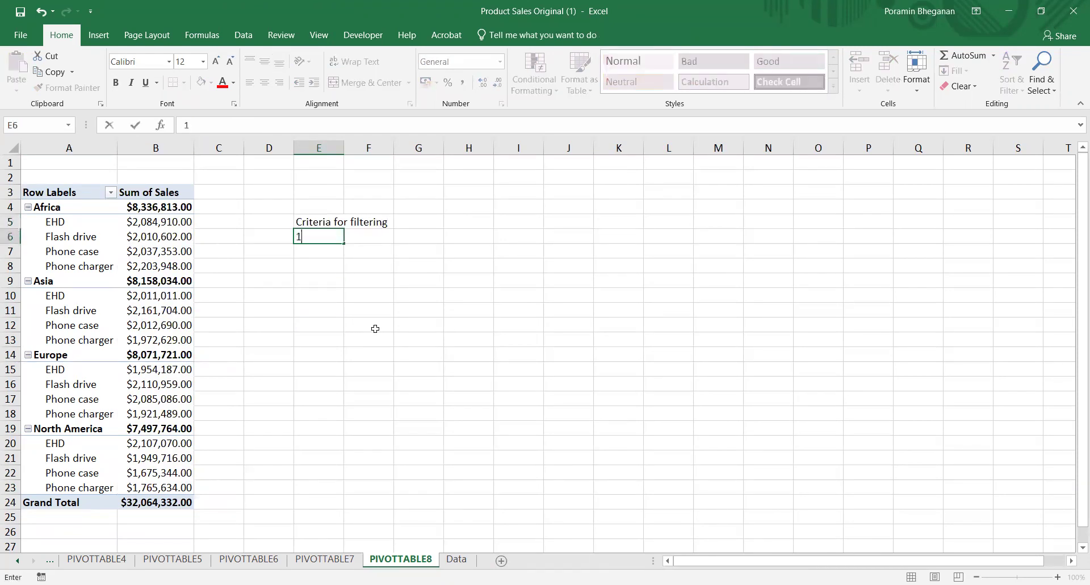
type(". Sales region")
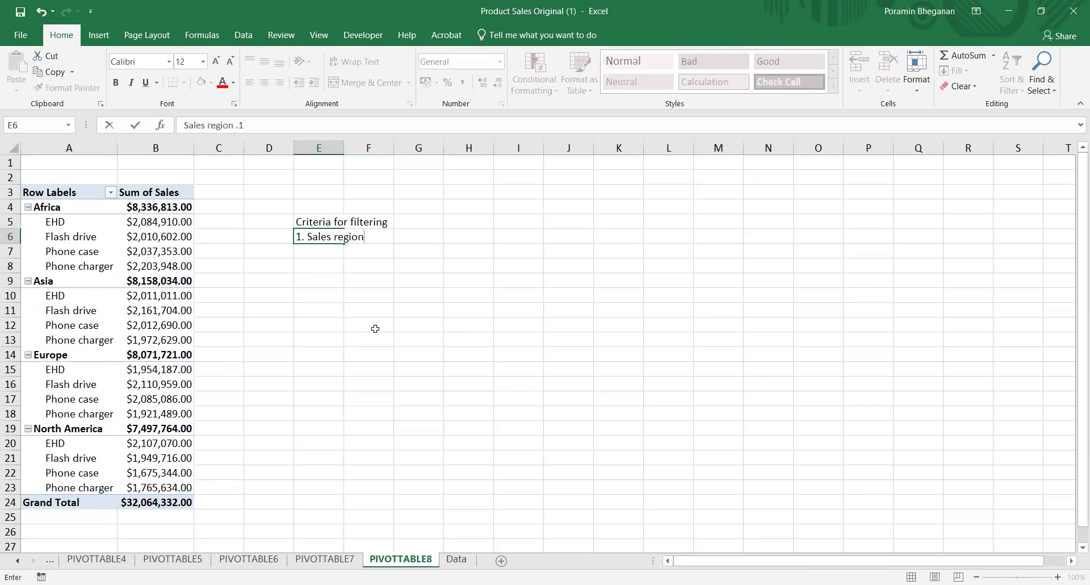
type(" >8,100,000")
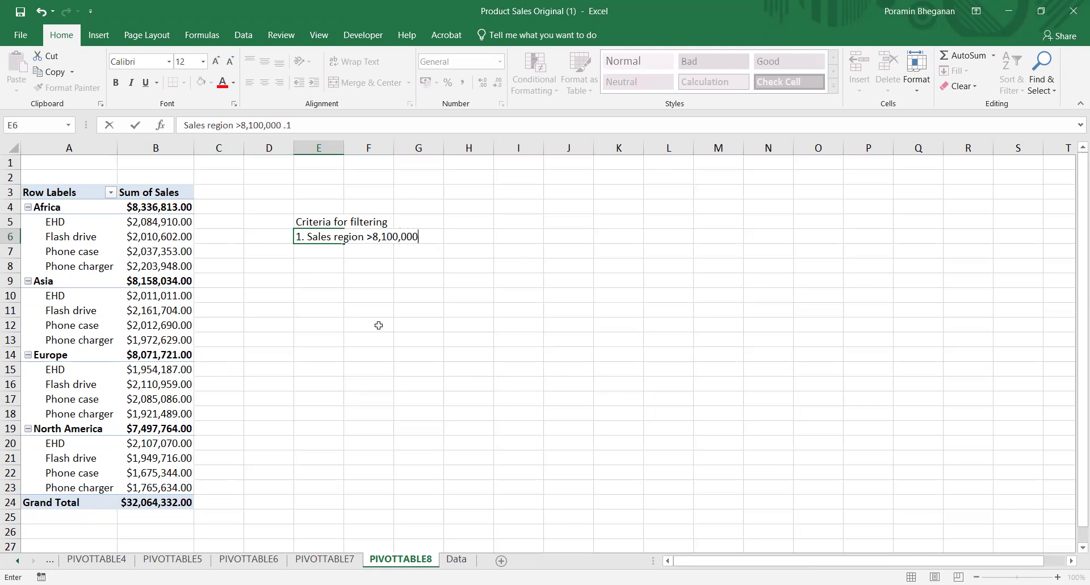
key("Return")
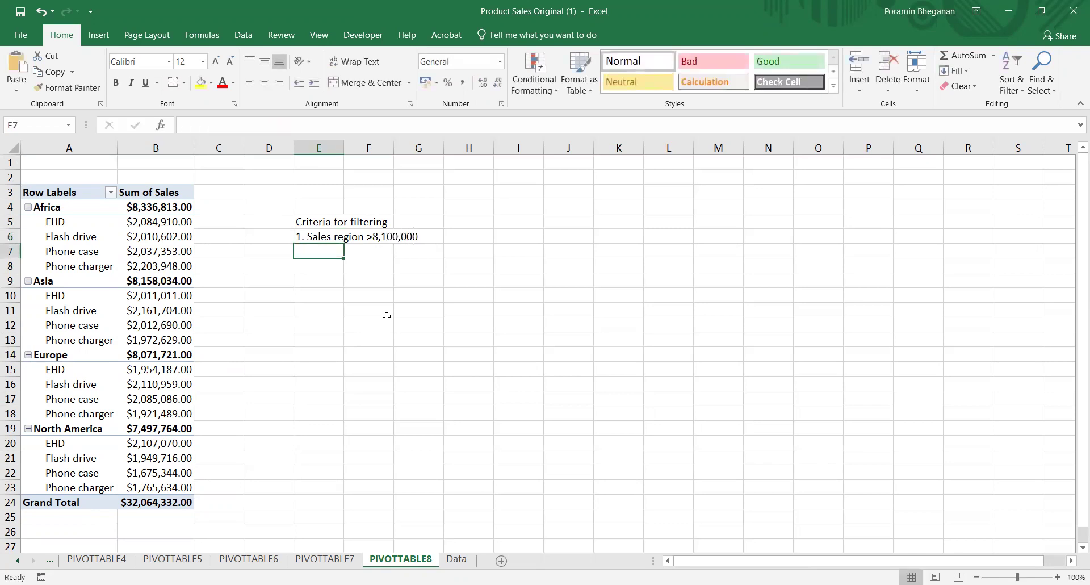
type("2. Product")
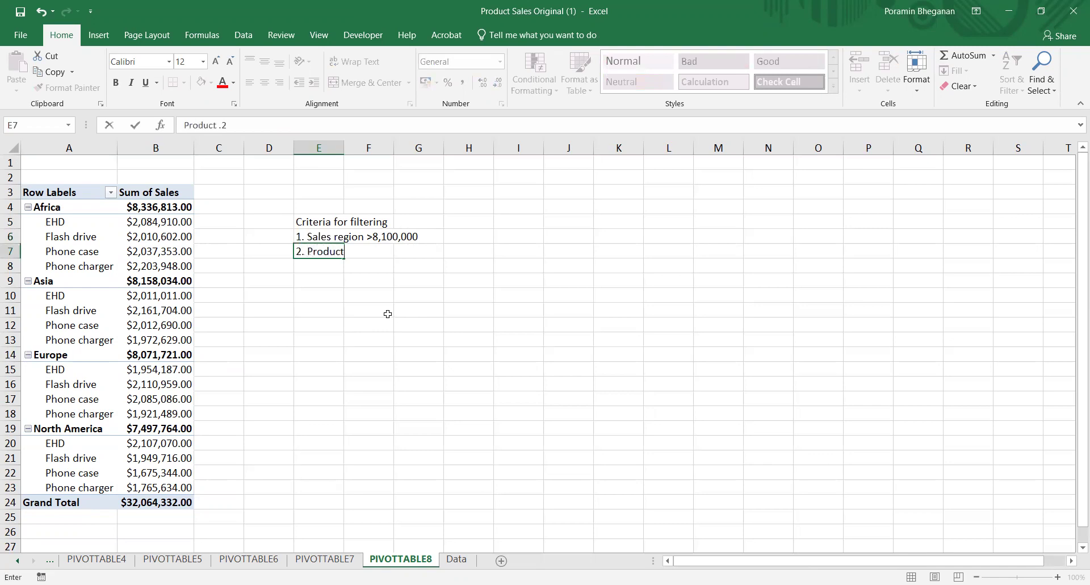
type("s >2,1000")
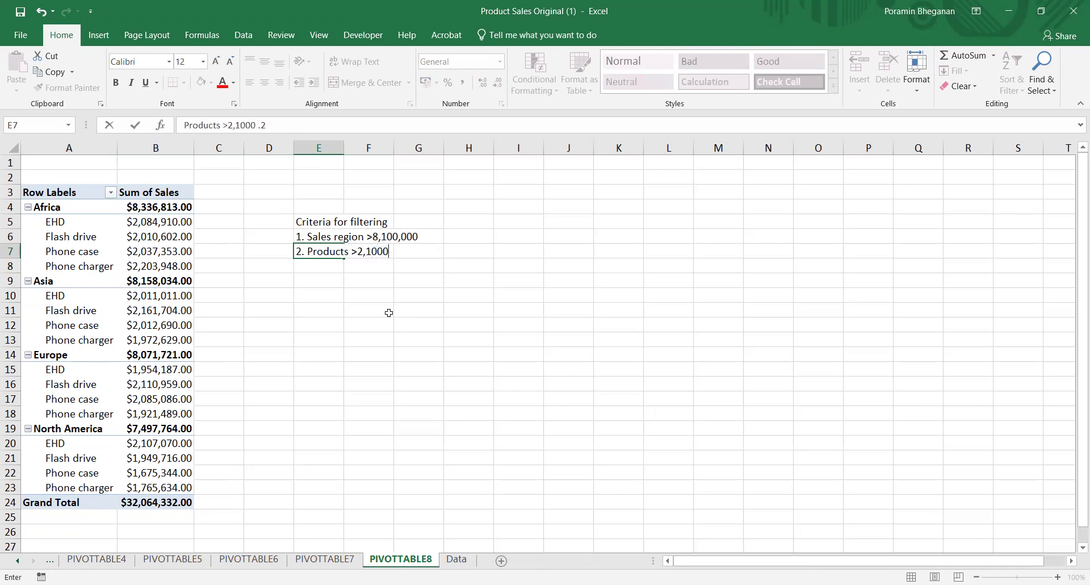
key("BackSpace")
type(",000")
key("Return")
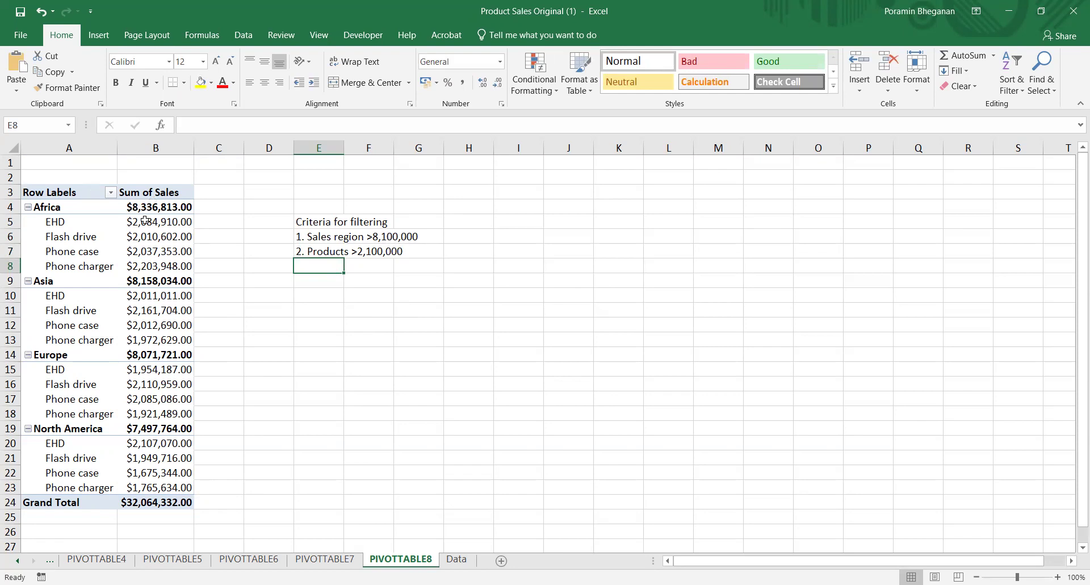
Apply a value filter to Sales Region that keeps regions with Sum of Sales greater than 8100000.
mouse_move(141, 220)
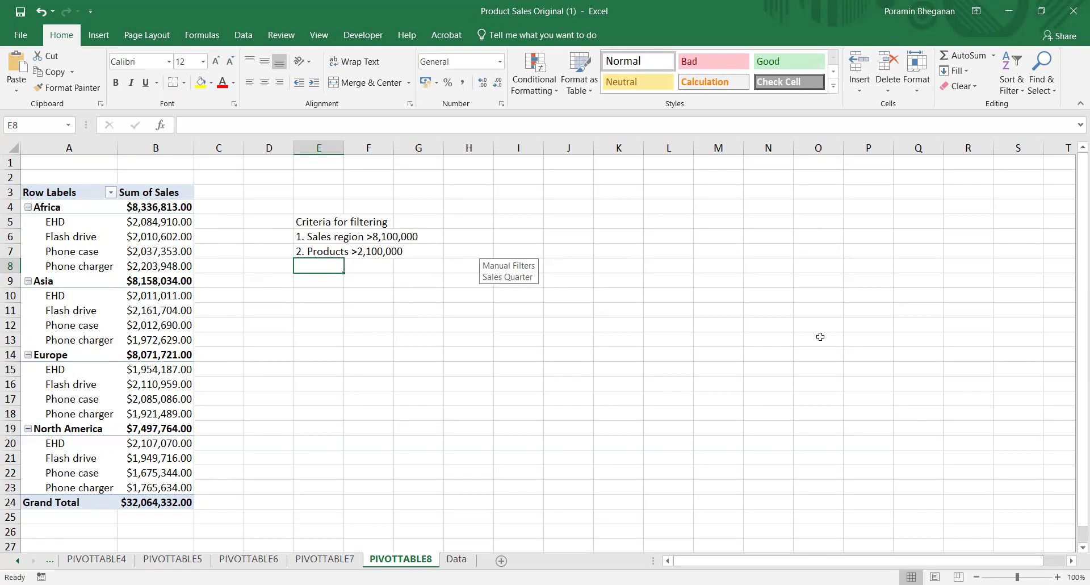
left_click(138, 282)
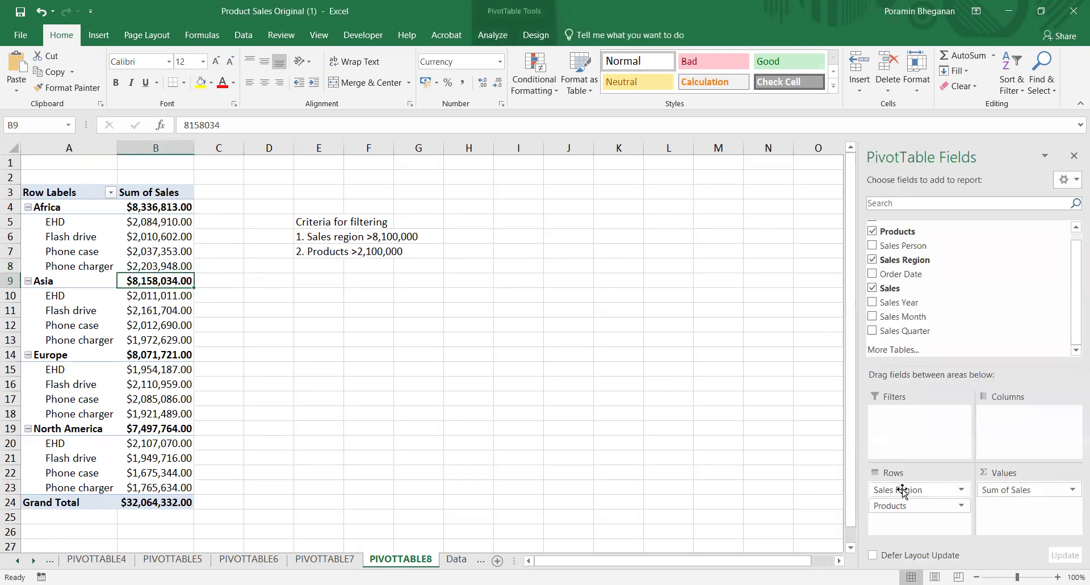
left_click(111, 194)
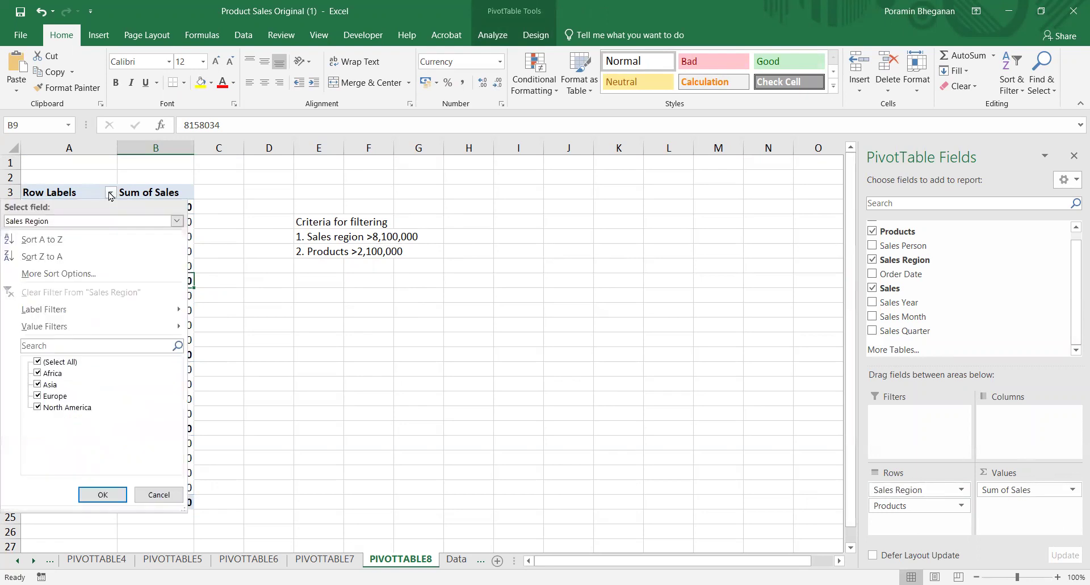
left_click(110, 222)
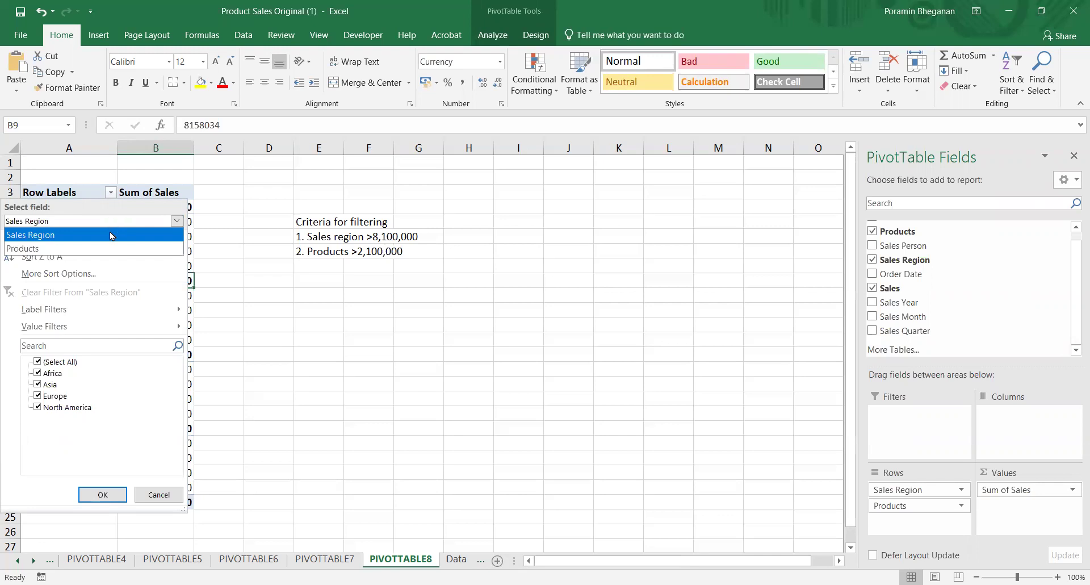
left_click(111, 235)
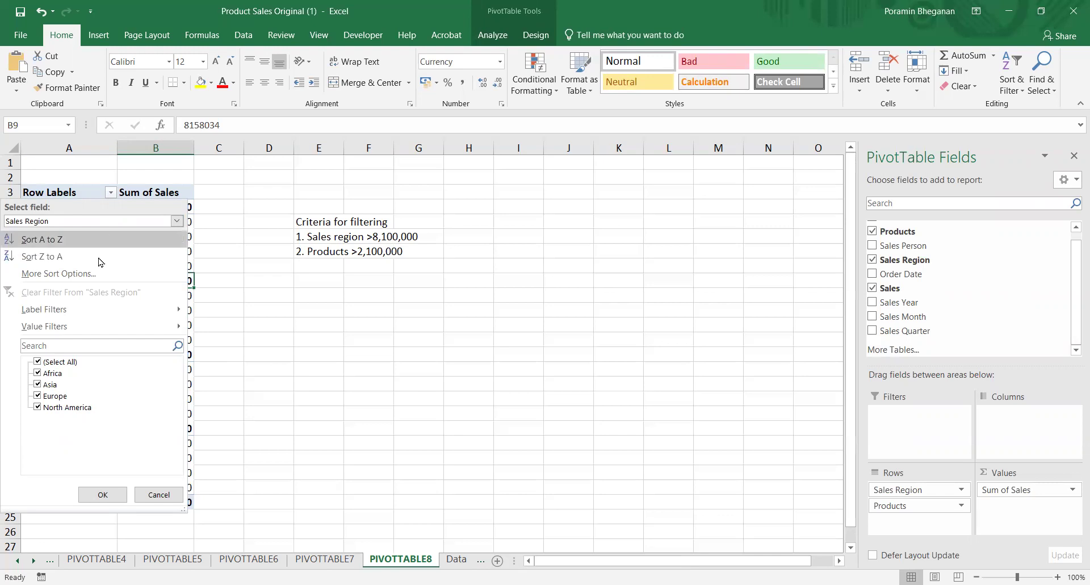
mouse_move(84, 325)
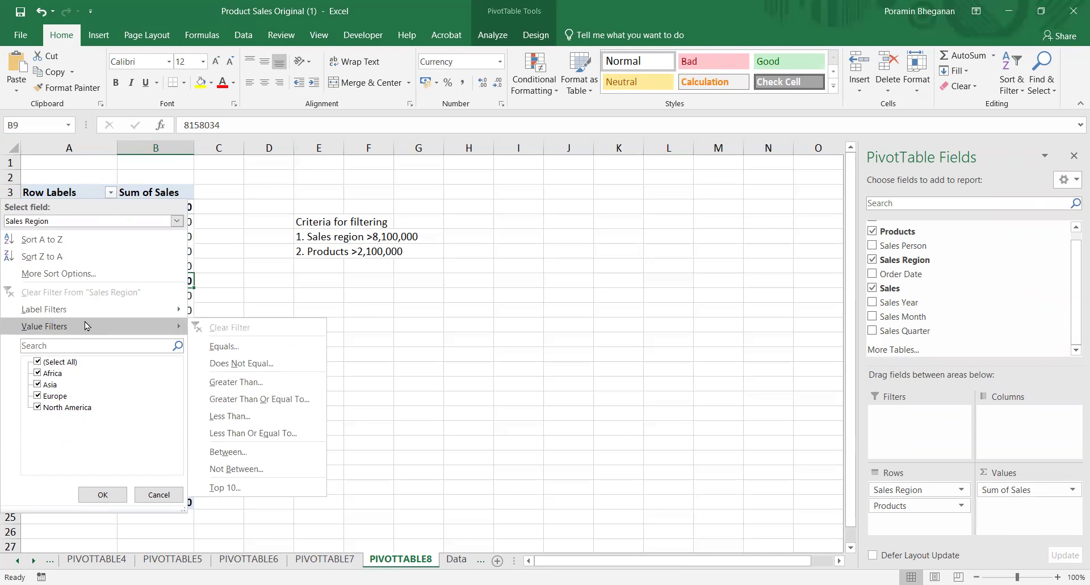
left_click(286, 382)
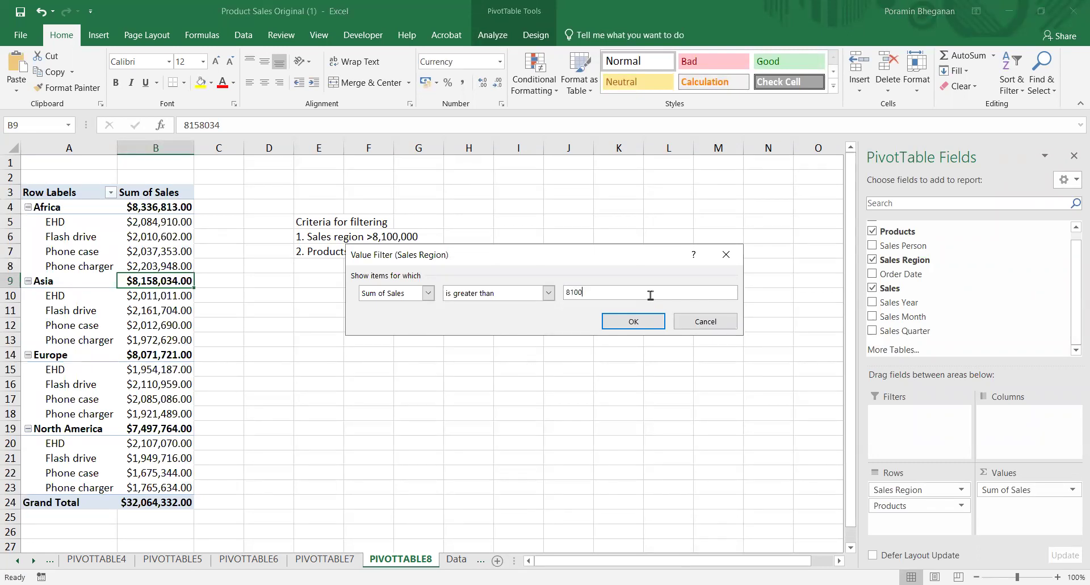
type("8100000")
left_click(643, 326)
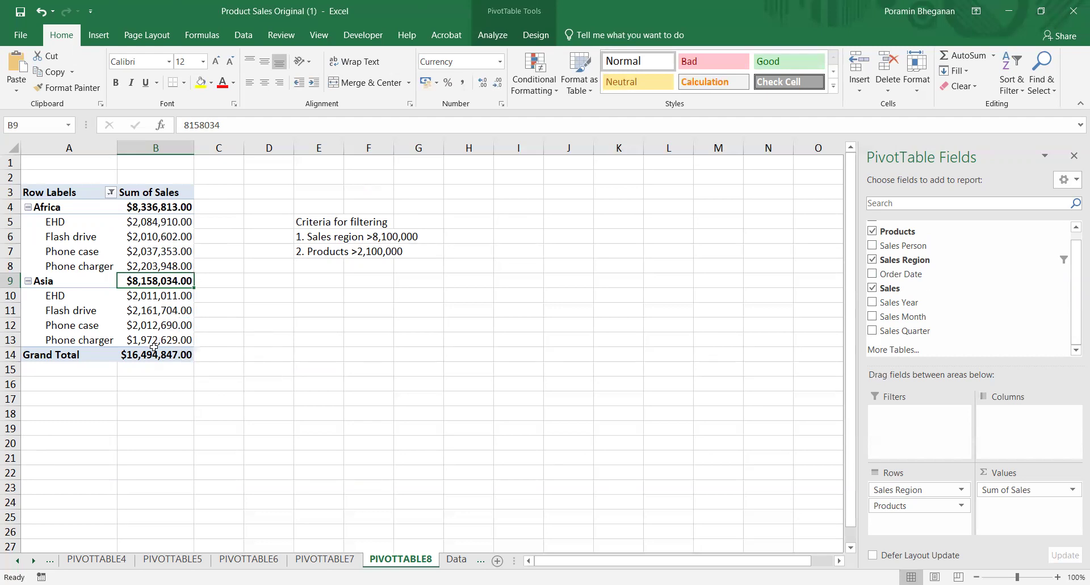
Apply a value filter to the Products field that keeps items with Sum of Sales greater than 2100000.
left_click(111, 192)
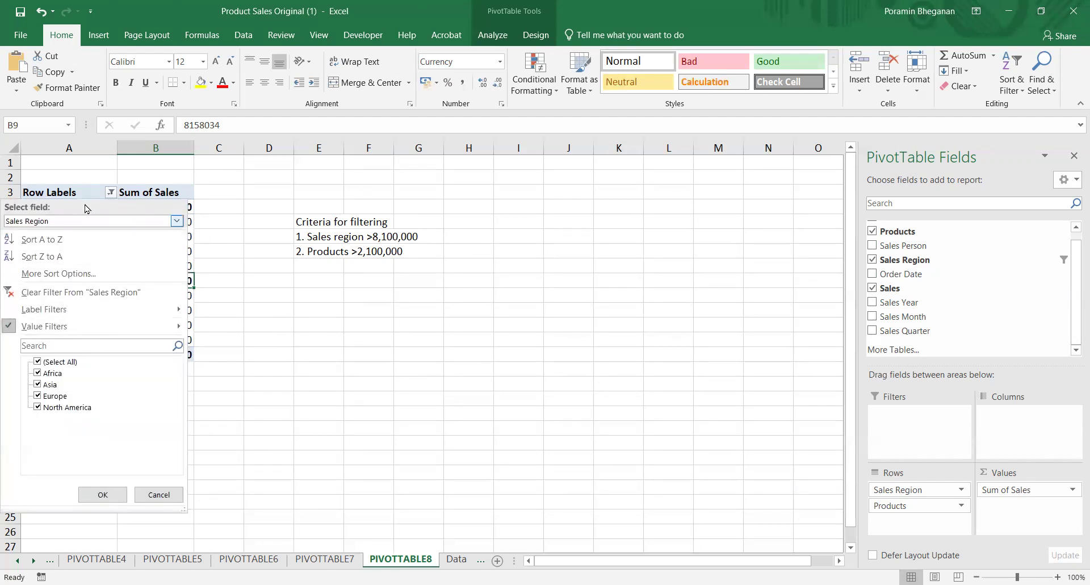
left_click(83, 223)
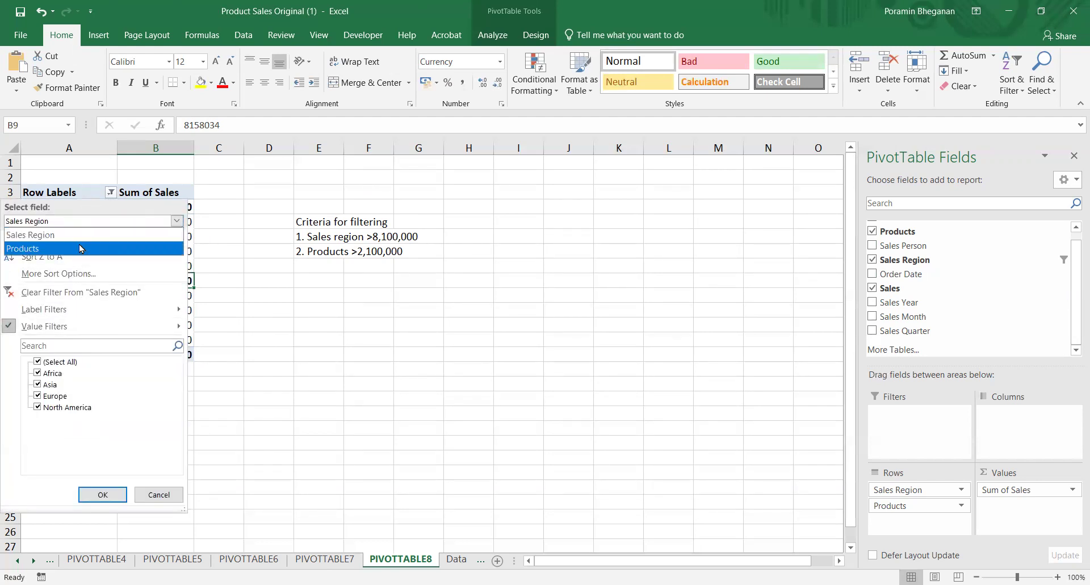
left_click(80, 248)
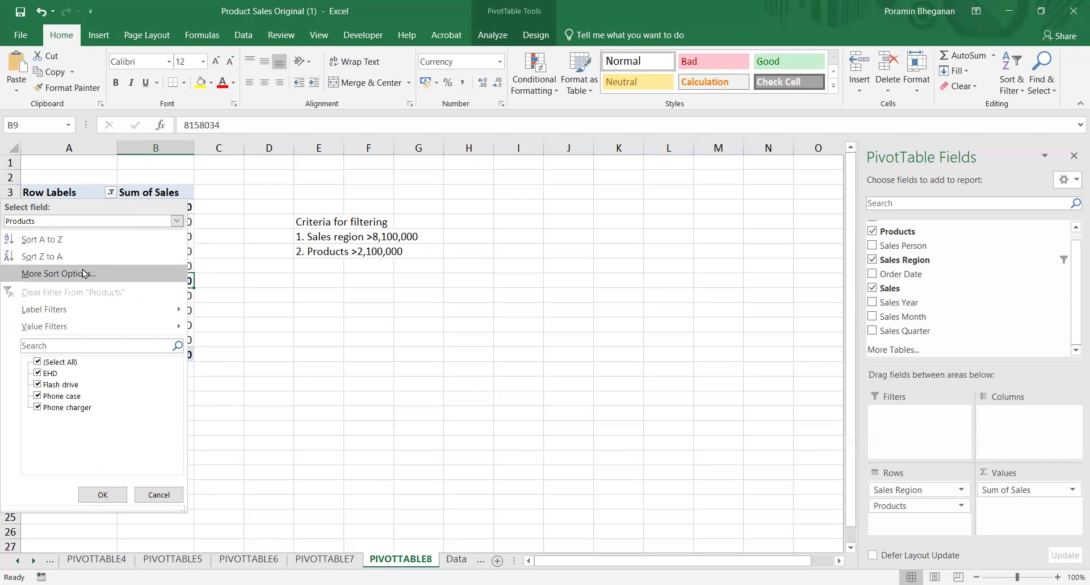
mouse_move(99, 339)
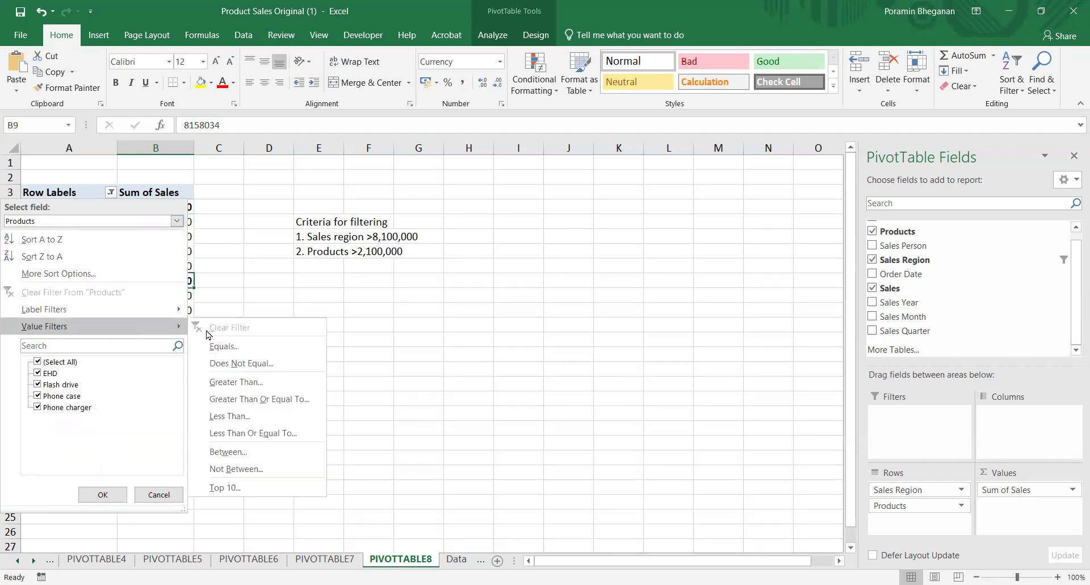
left_click(244, 383)
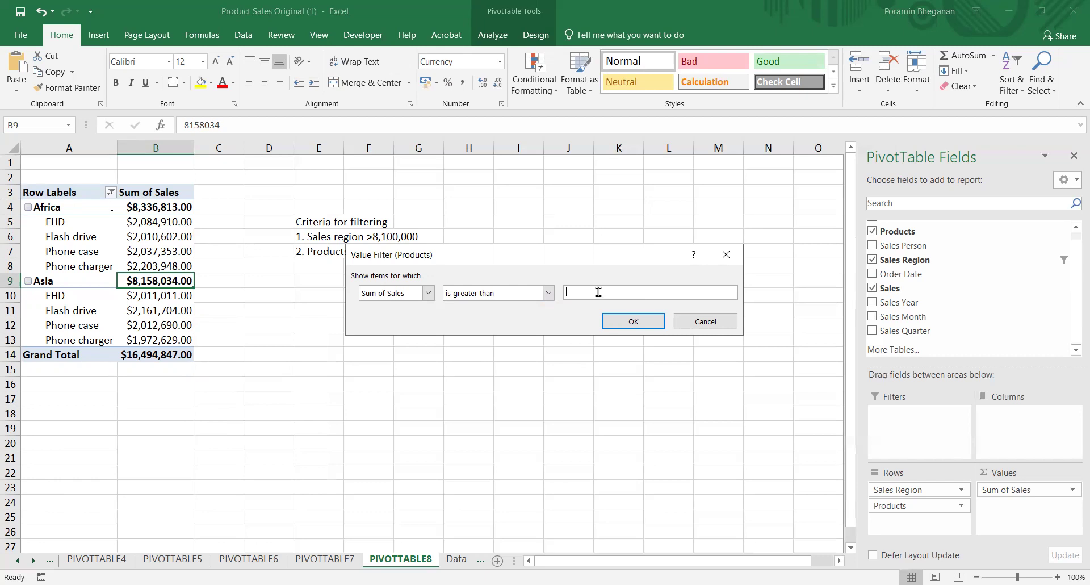
type("2")
type("00000")
left_click(662, 323)
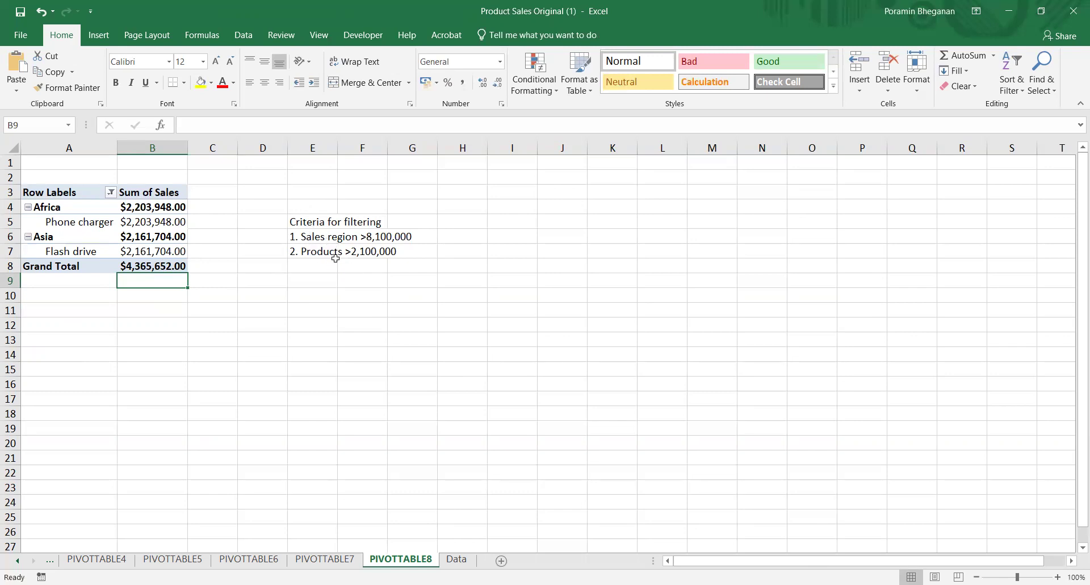
mouse_move(177, 248)
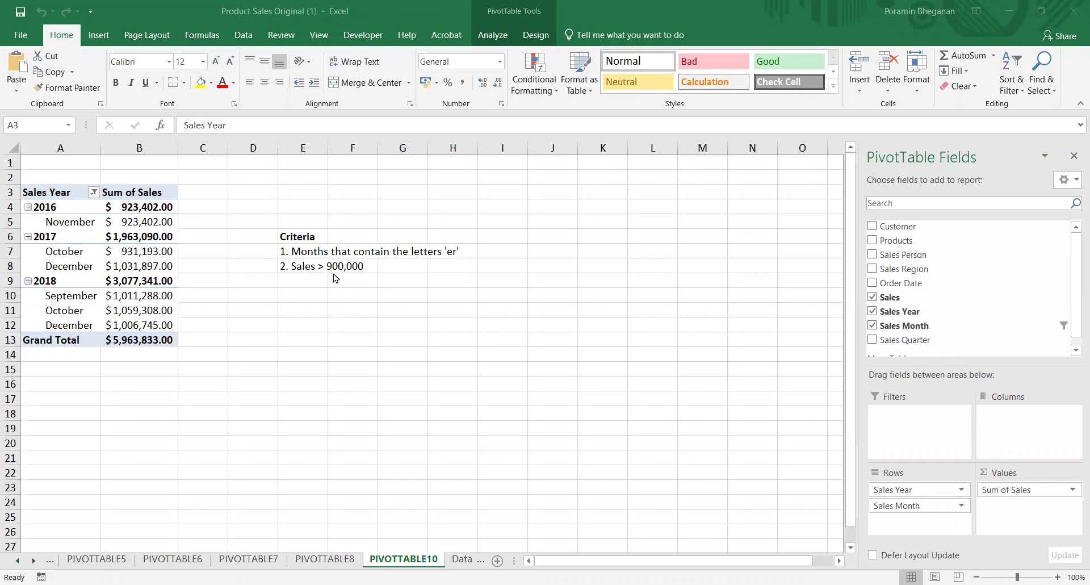
Apply a label filter to the Sales Month field that keeps months whose label contains "er".
left_click(95, 193)
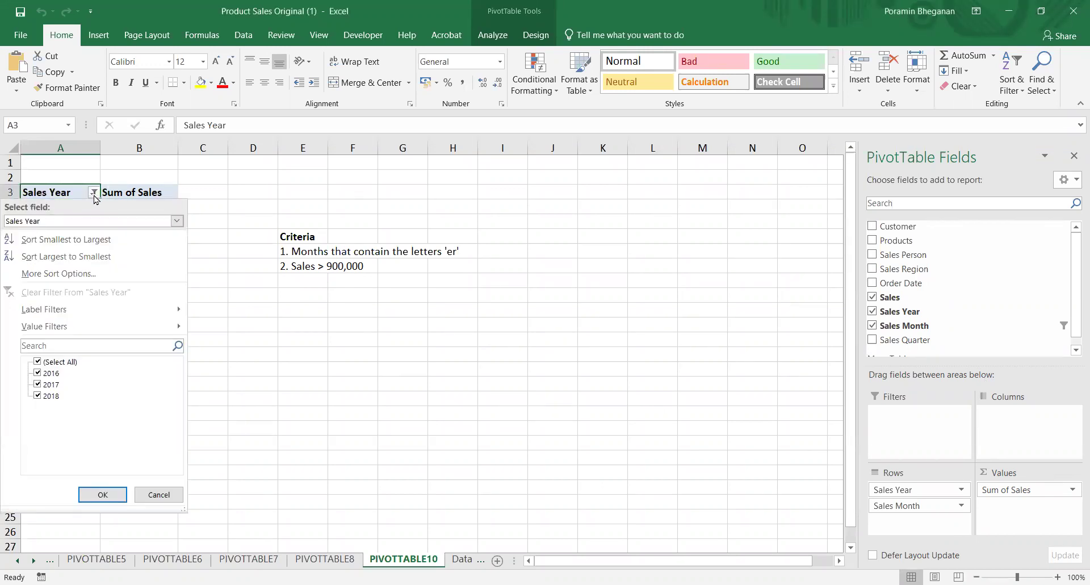
left_click(83, 224)
left_click(89, 249)
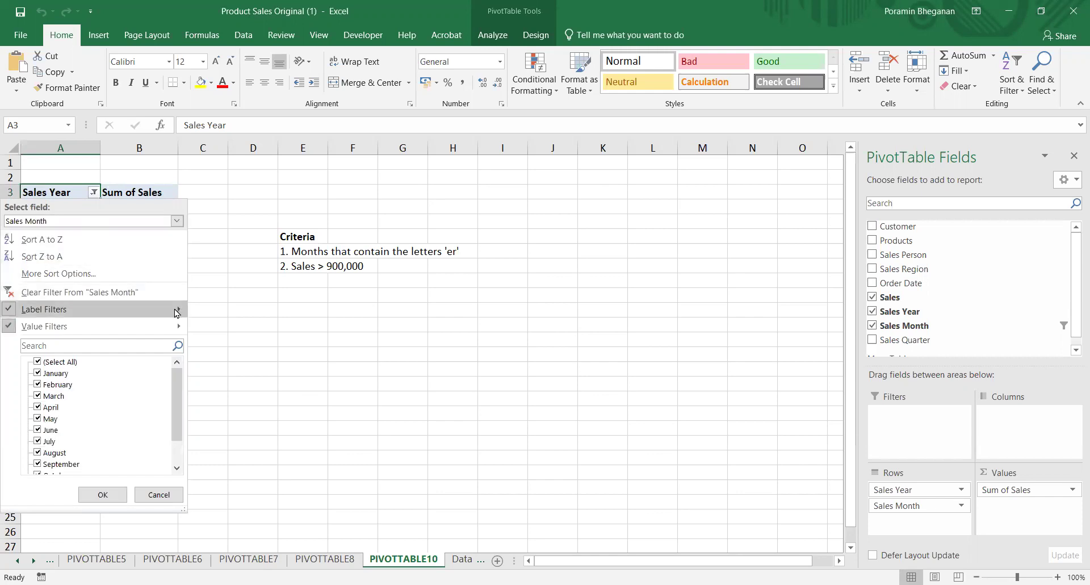
mouse_move(177, 312)
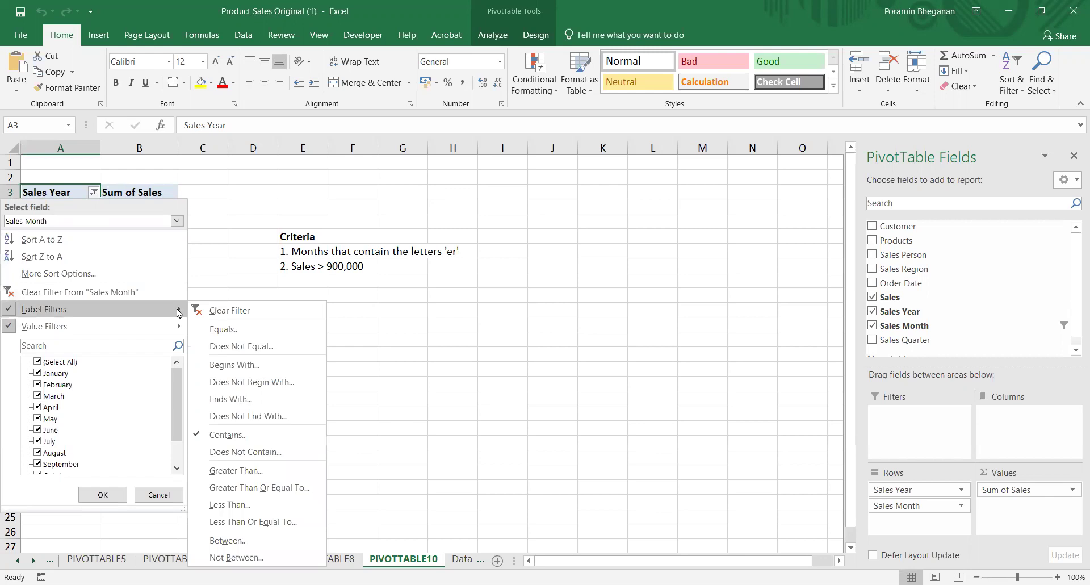
left_click(250, 442)
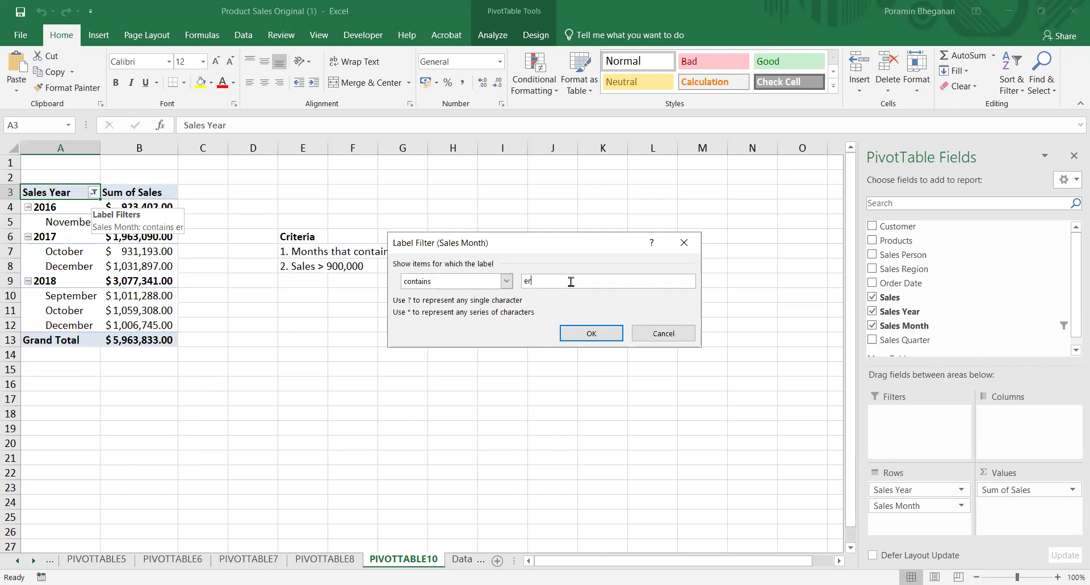
left_click(584, 335)
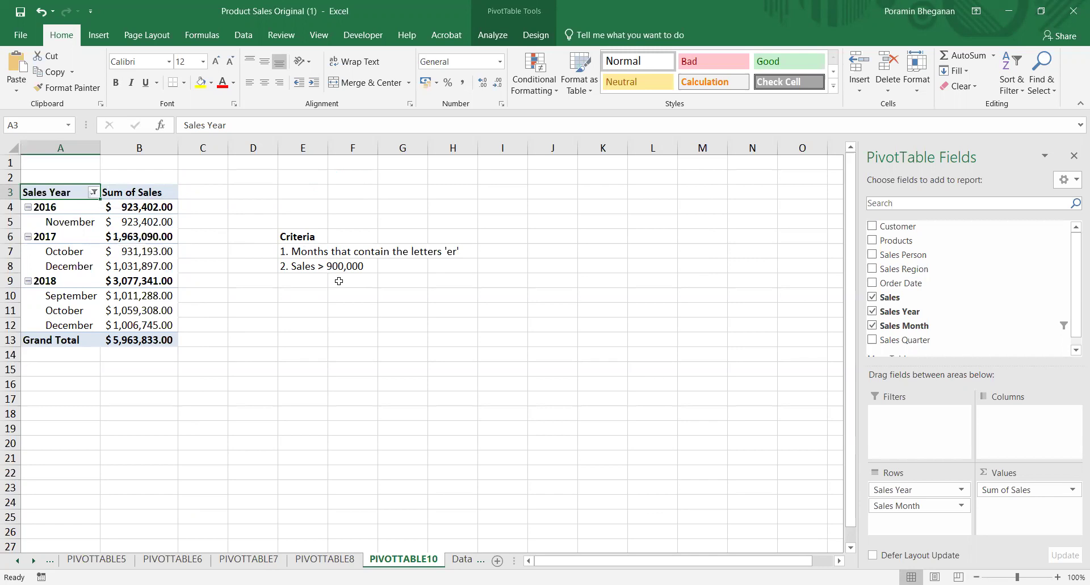
Apply a value filter to the Sales Month field that keeps months with Sum of Sales greater than 900000.
left_click(93, 192)
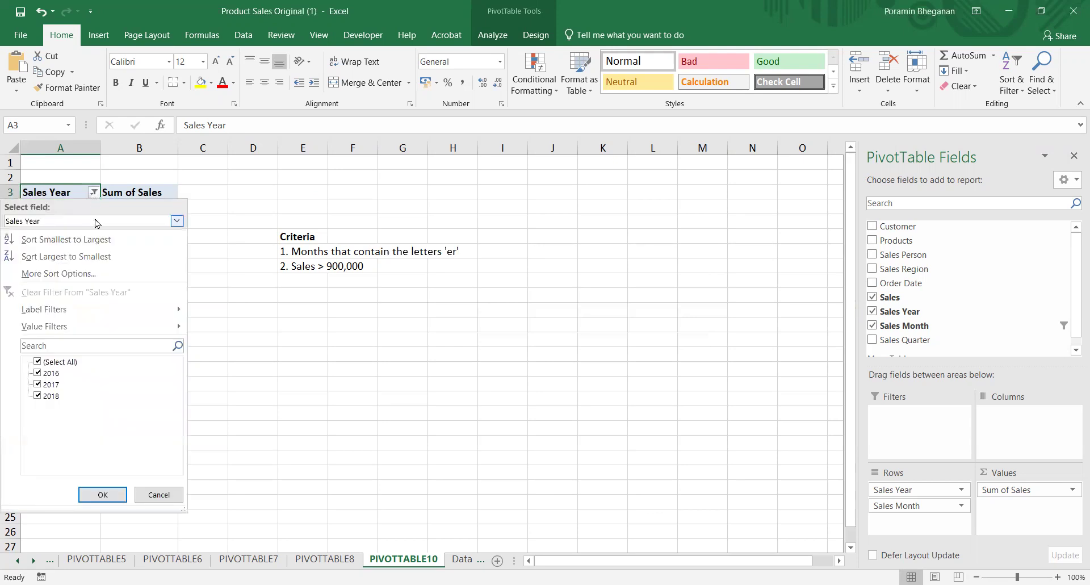
left_click(95, 221)
left_click(98, 248)
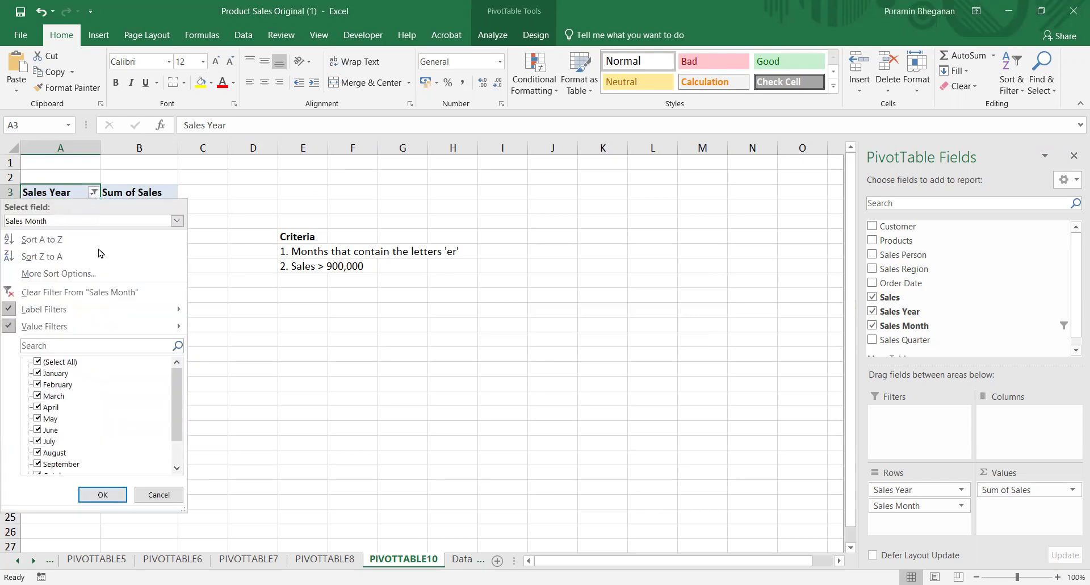
mouse_move(97, 333)
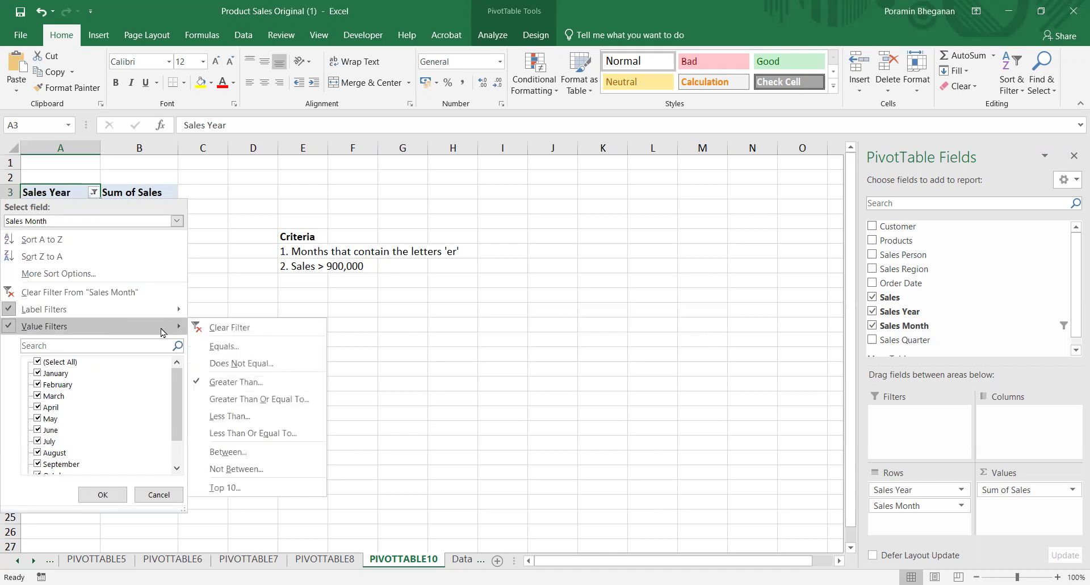
left_click(234, 383)
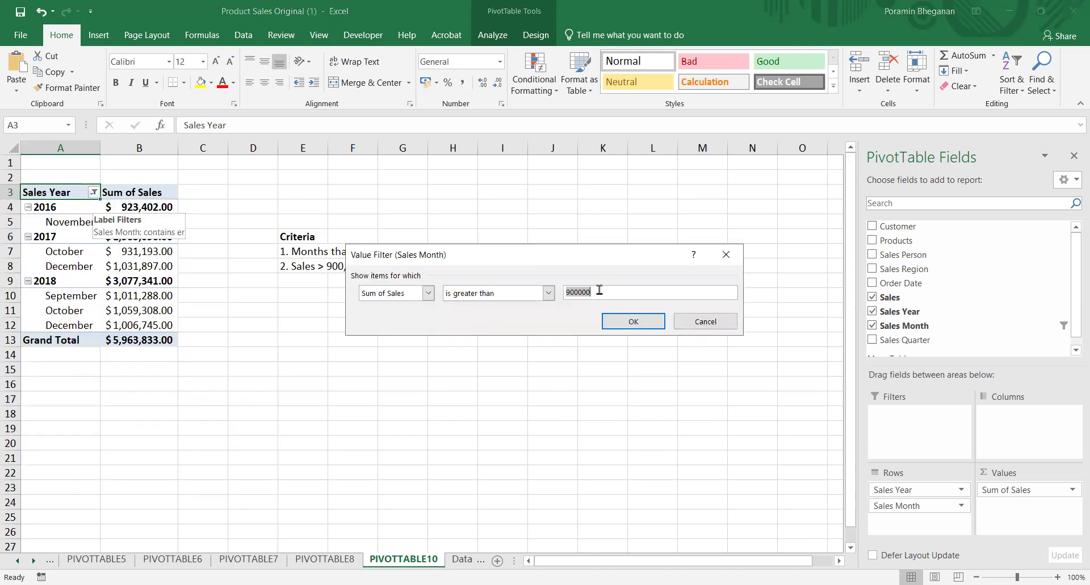
left_click(631, 321)
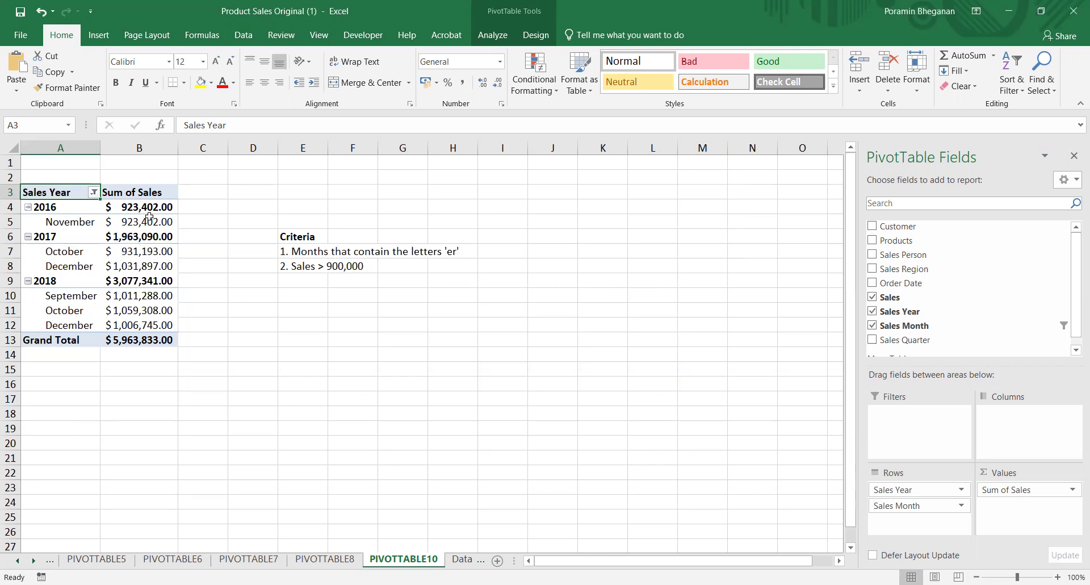
Add light blue gradient data bars to the Sum of Sales values in B4:B13 with conditional formatting.
mouse_move(150, 222)
mouse_move(96, 225)
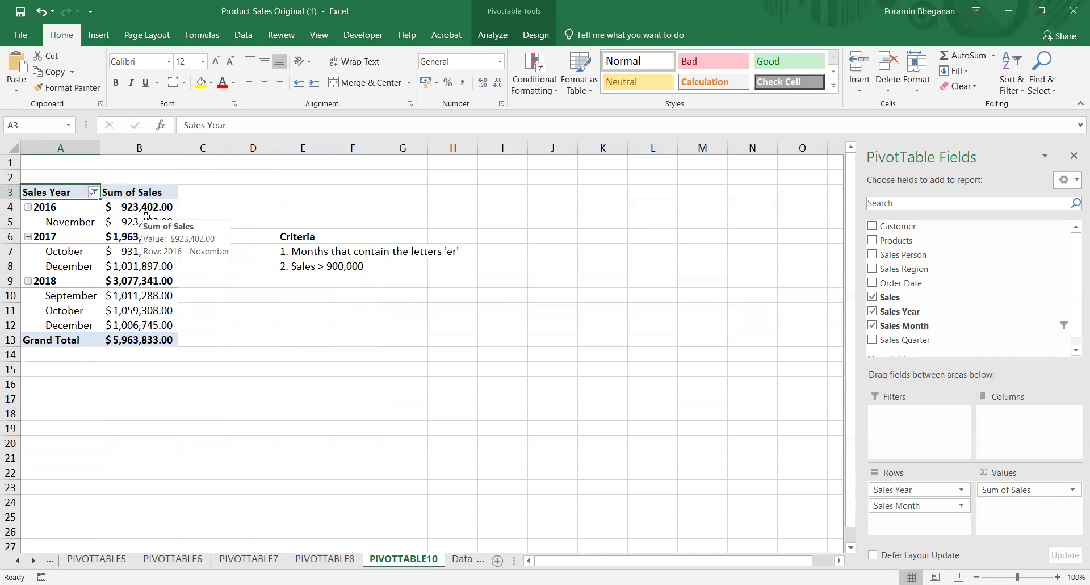
left_click_drag(146, 205, 136, 341)
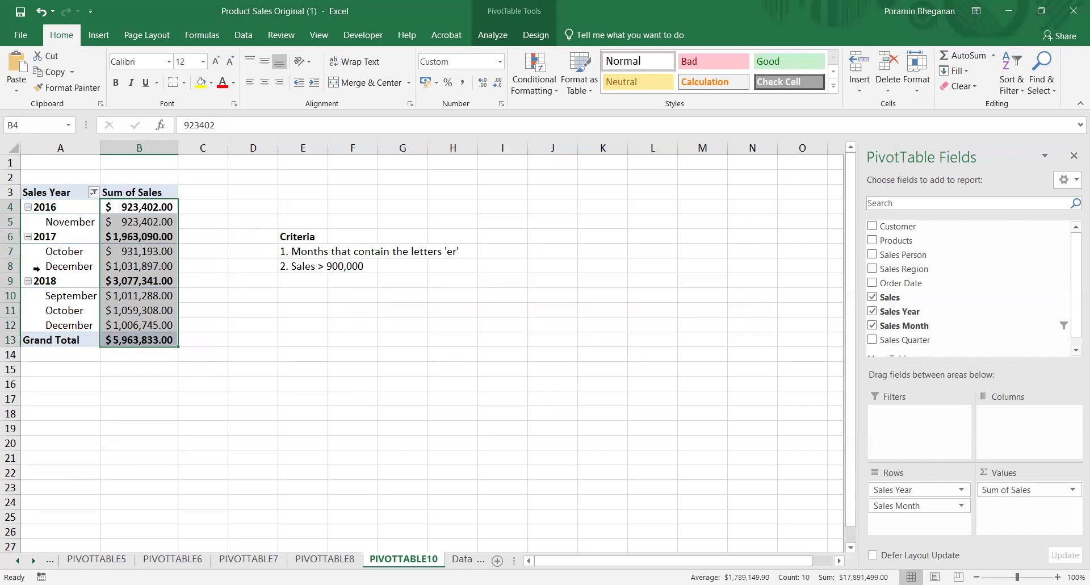
mouse_move(159, 208)
left_click(545, 93)
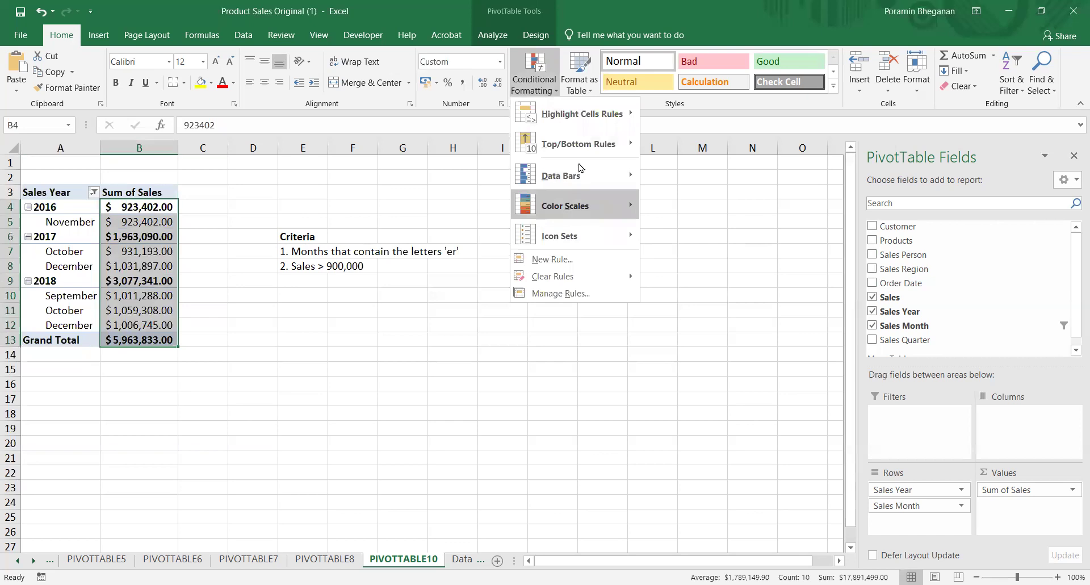
mouse_move(580, 172)
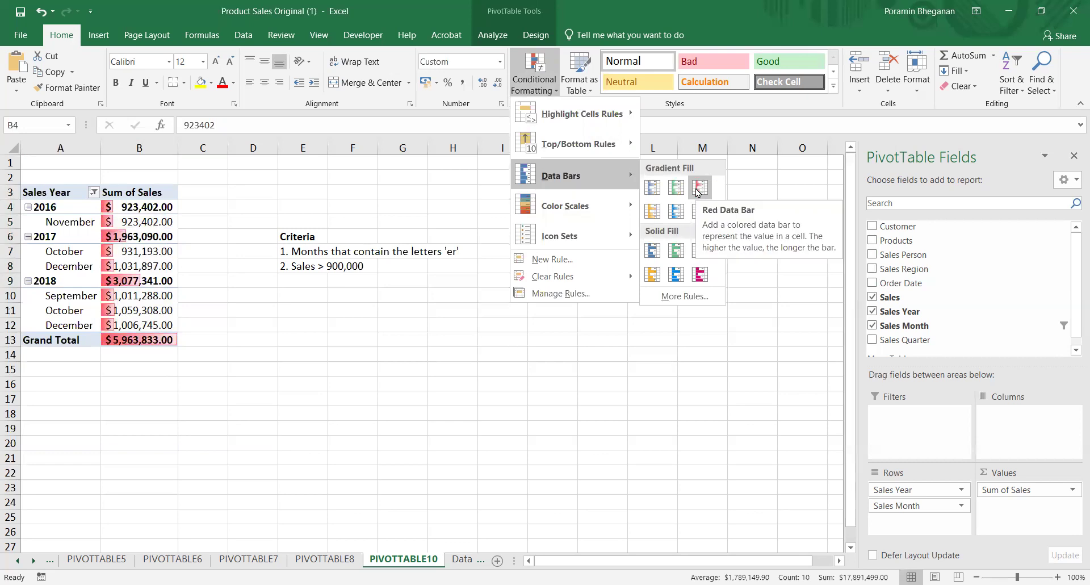
left_click(673, 212)
left_click(141, 250)
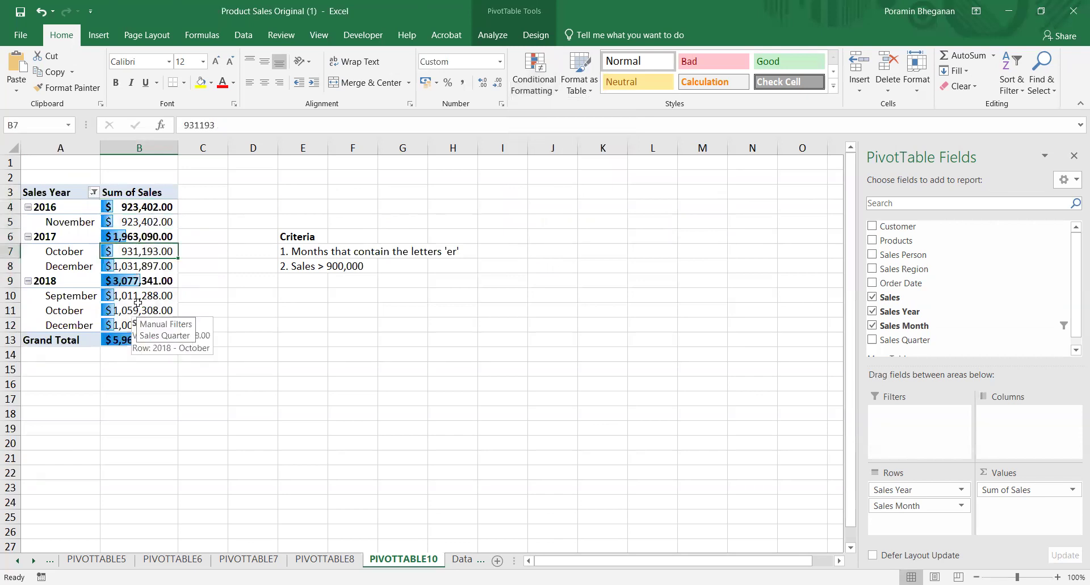